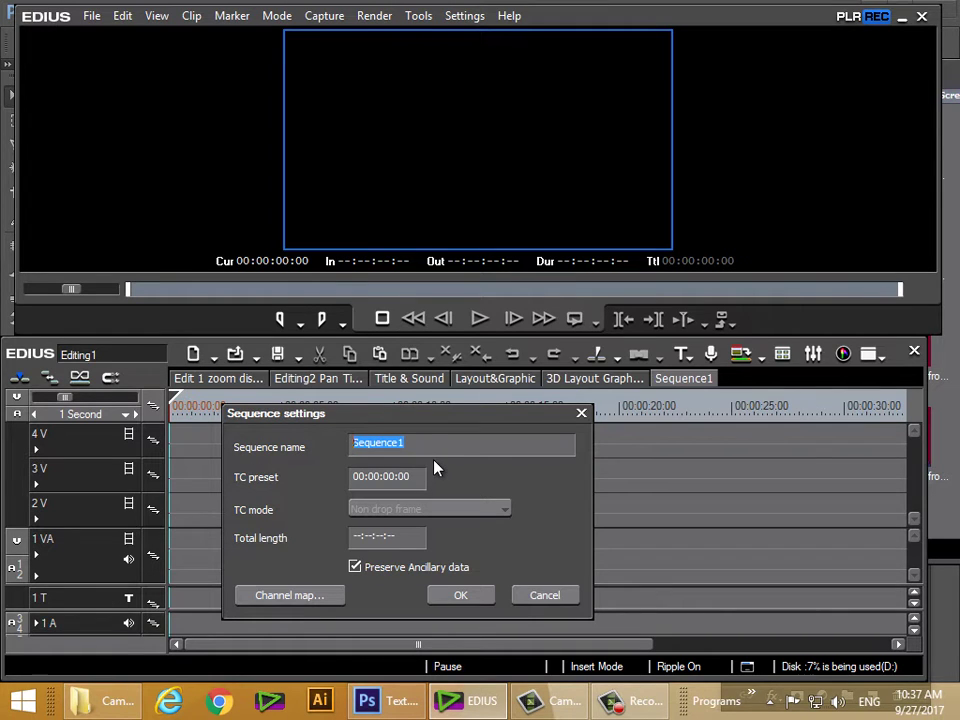
Name the new sequence "Still Con" and accept the sequence settings
{"action": "type", "text": "Still"}
{"action": "type", "text": " Editn"}
{"action": "key", "text": "BackSpace"}
{"action": "key", "text": "BackSpace"}
{"action": "key", "text": "BackSpace"}
{"action": "key", "text": "BackSpace"}
{"action": "key", "text": "BackSpace"}
{"action": "key", "text": "BackSpace"}
{"action": "type", "text": "Con"}
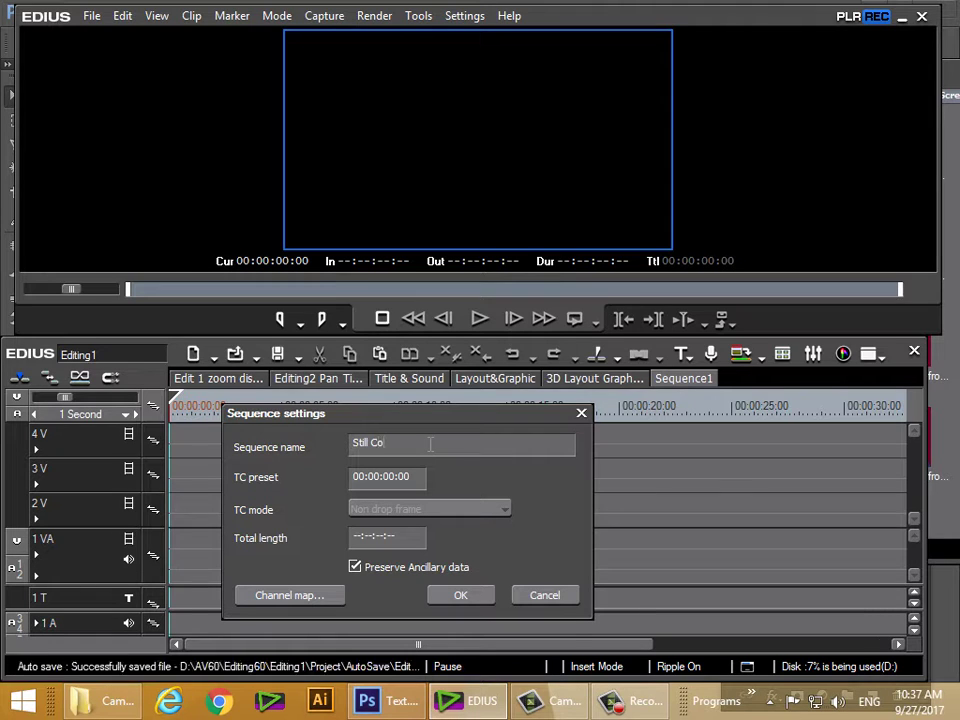
{"action": "left_click", "coordinate": [455, 598]}
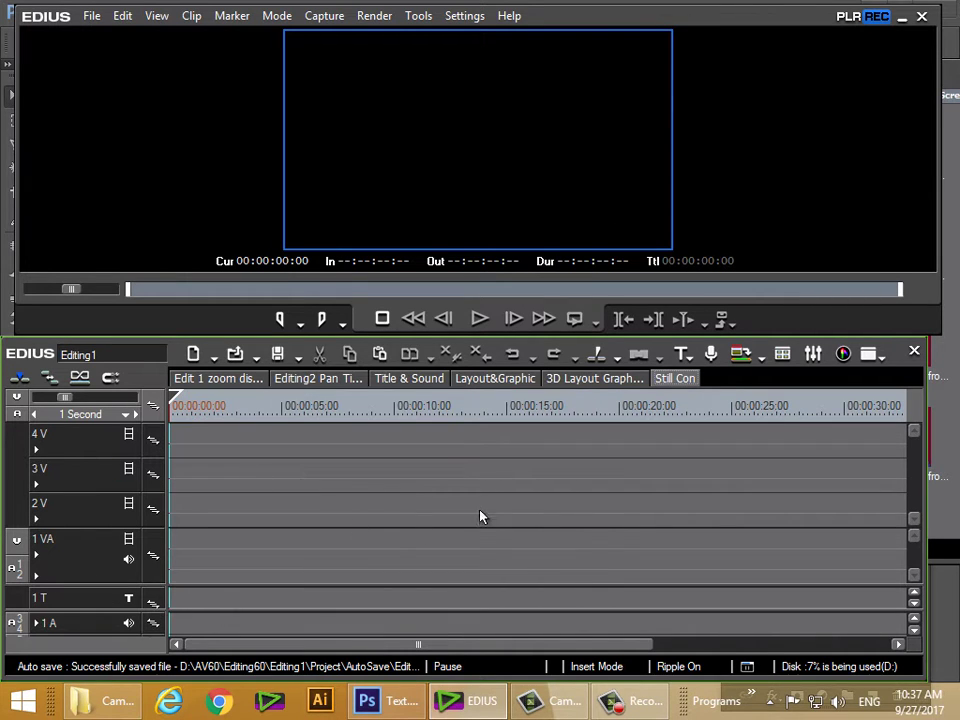
Import the photos _NMC5954.JPG through _NMC6005.JPG from the Still folder into the STill bin folder
{"action": "key", "text": "b"}
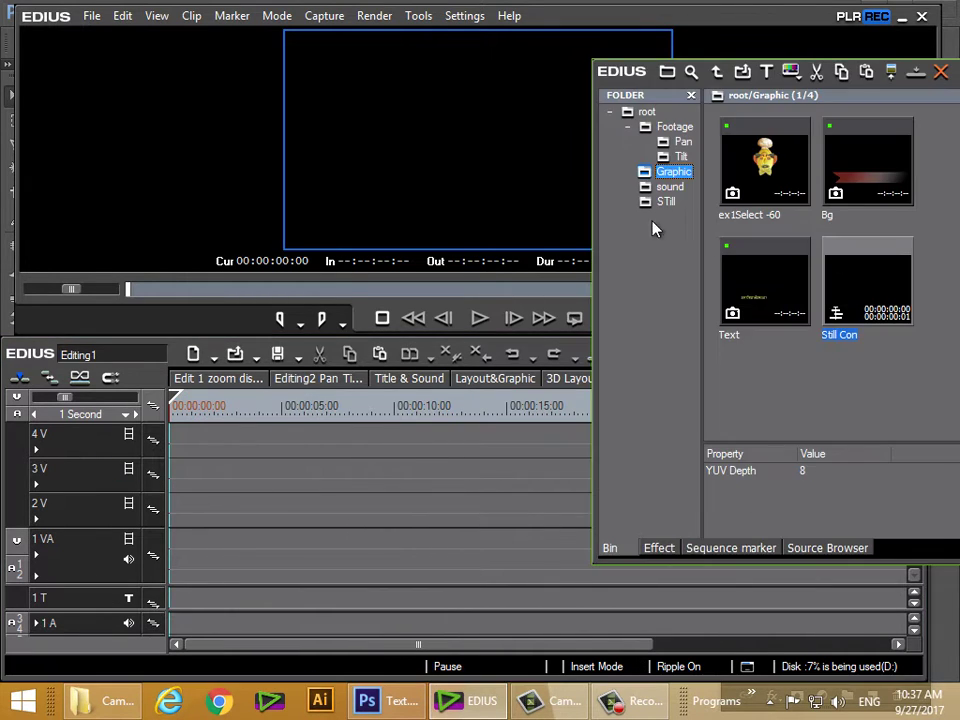
{"action": "left_click", "coordinate": [665, 205]}
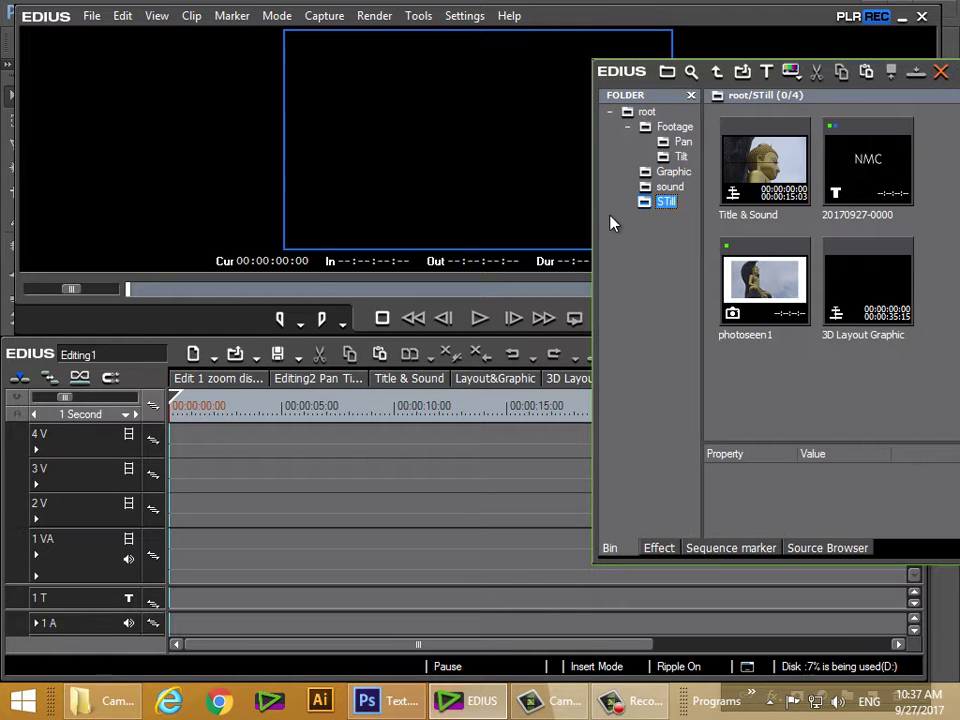
{"action": "right_click", "coordinate": [754, 366]}
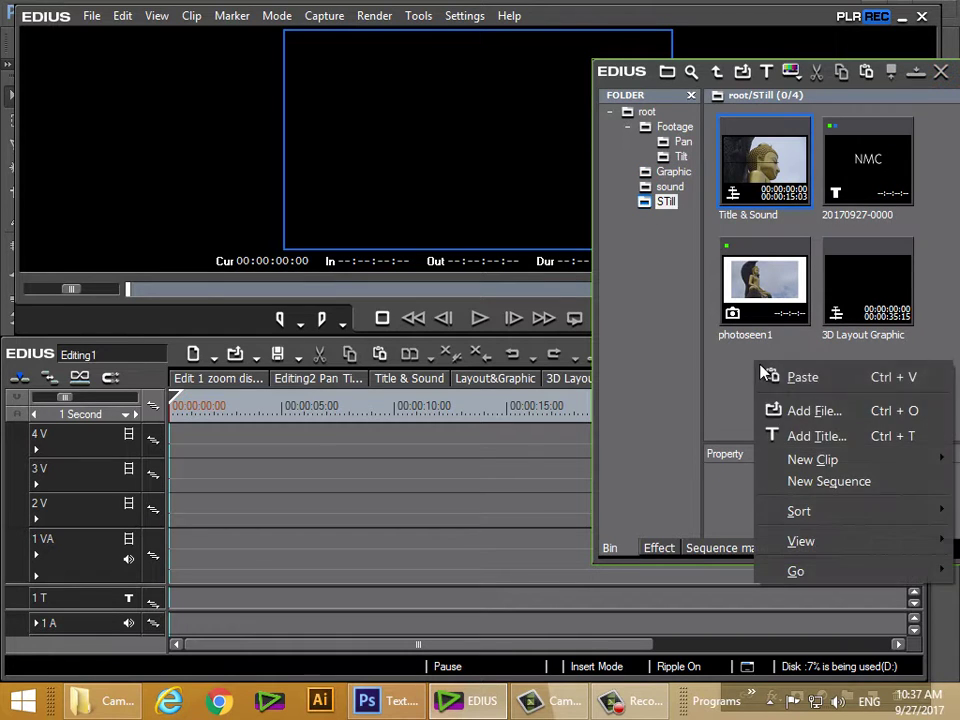
{"action": "left_click", "coordinate": [805, 410]}
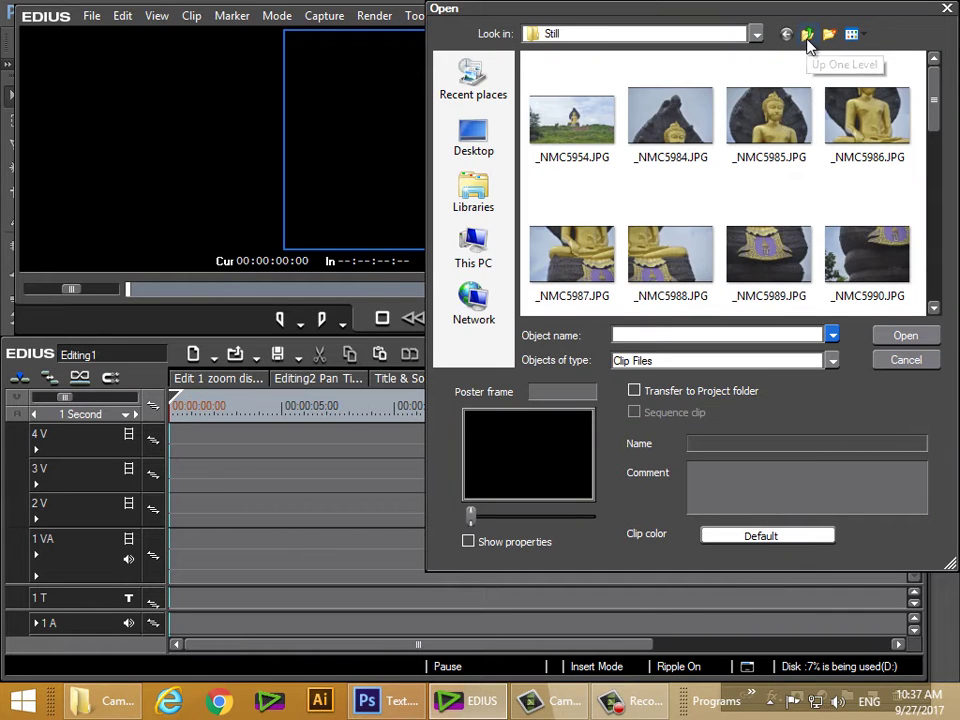
{"action": "mouse_move", "coordinate": [934, 111]}
{"action": "left_mouse_down"}
{"action": "mouse_move", "coordinate": [936, 150]}
{"action": "mouse_move", "coordinate": [936, 101]}
{"action": "left_mouse_up"}
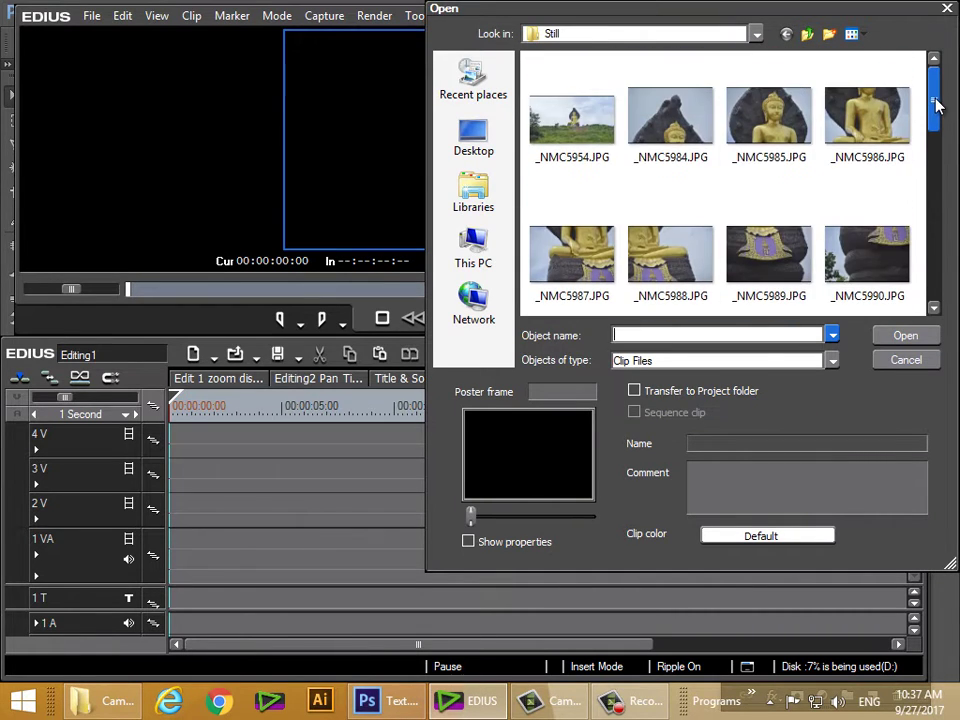
{"action": "left_click", "coordinate": [596, 135]}
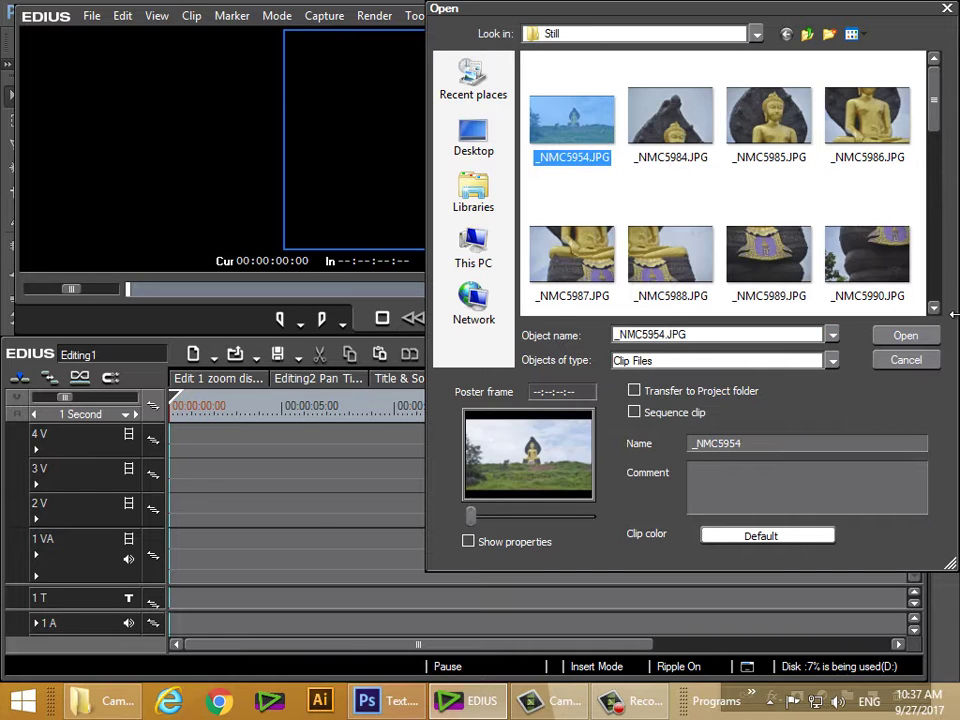
{"action": "left_click_drag", "start_coordinate": [934, 120], "coordinate": [943, 253]}
{"action": "left_click", "coordinate": [767, 249], "text": "shift"}
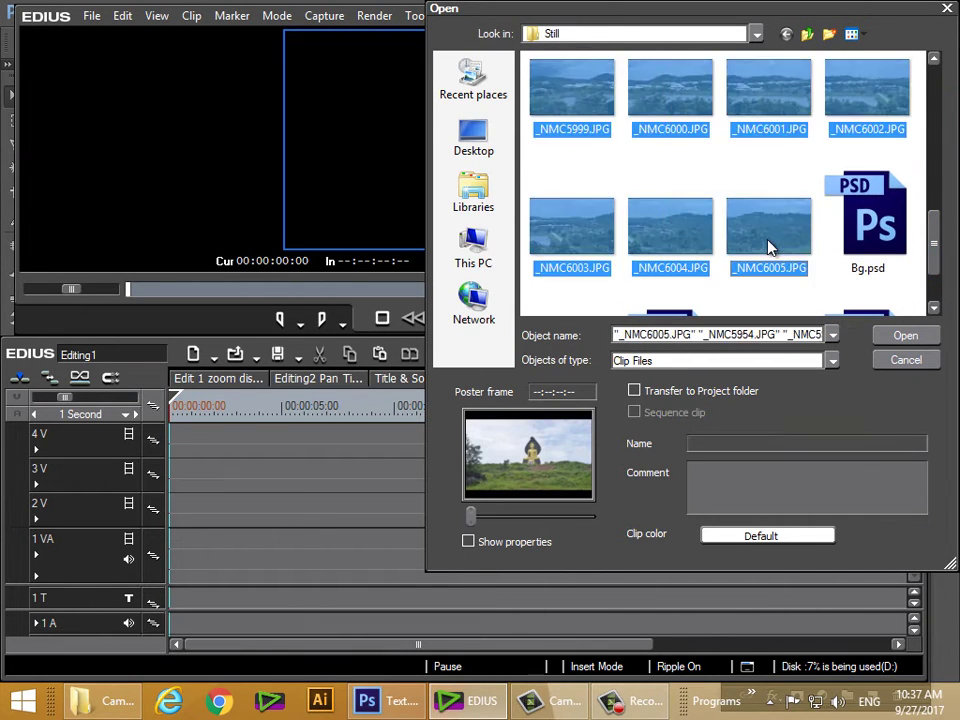
{"action": "left_click", "coordinate": [906, 335]}
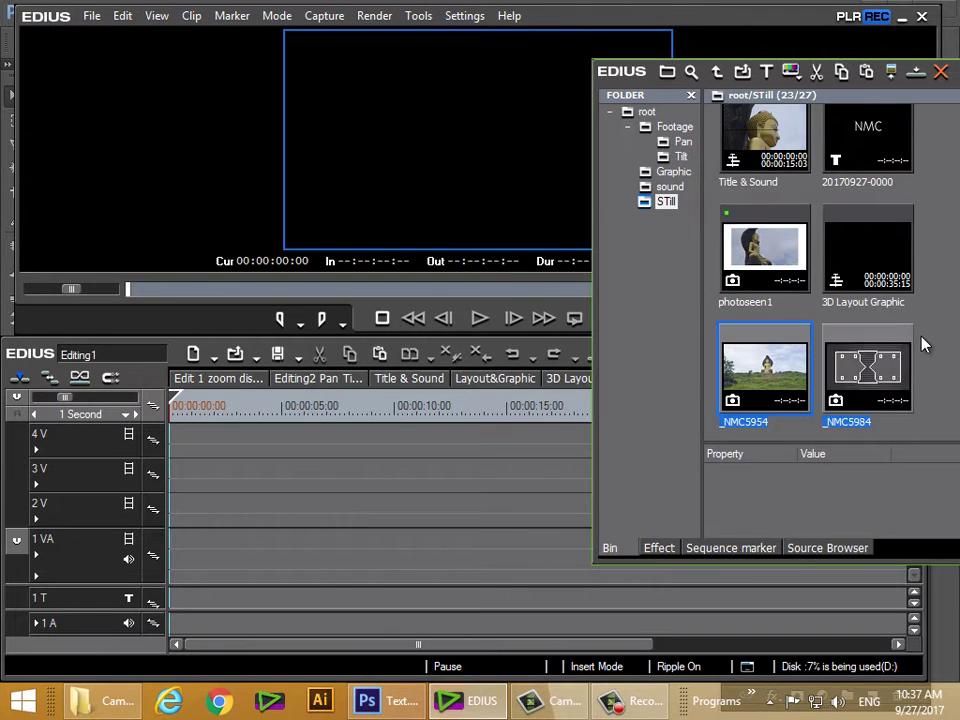
Place the _NMC6005 still at the start of the 1 VA track
{"action": "scroll", "coordinate": [925, 405], "scroll_direction": "down", "scroll_amount": 5}
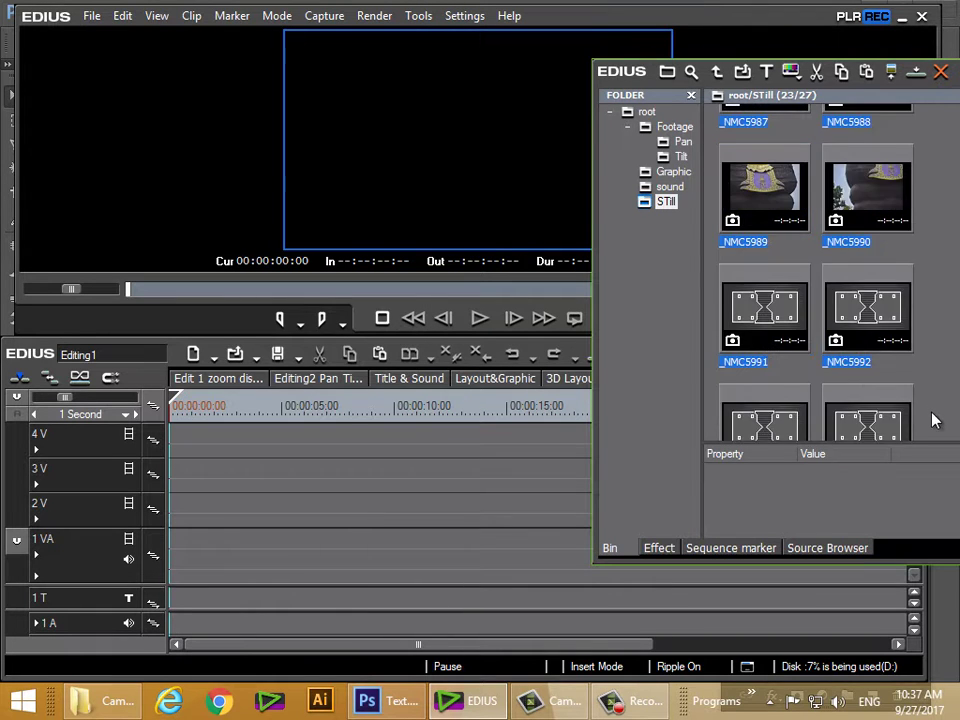
{"action": "scroll", "coordinate": [930, 422], "scroll_direction": "down", "scroll_amount": 5}
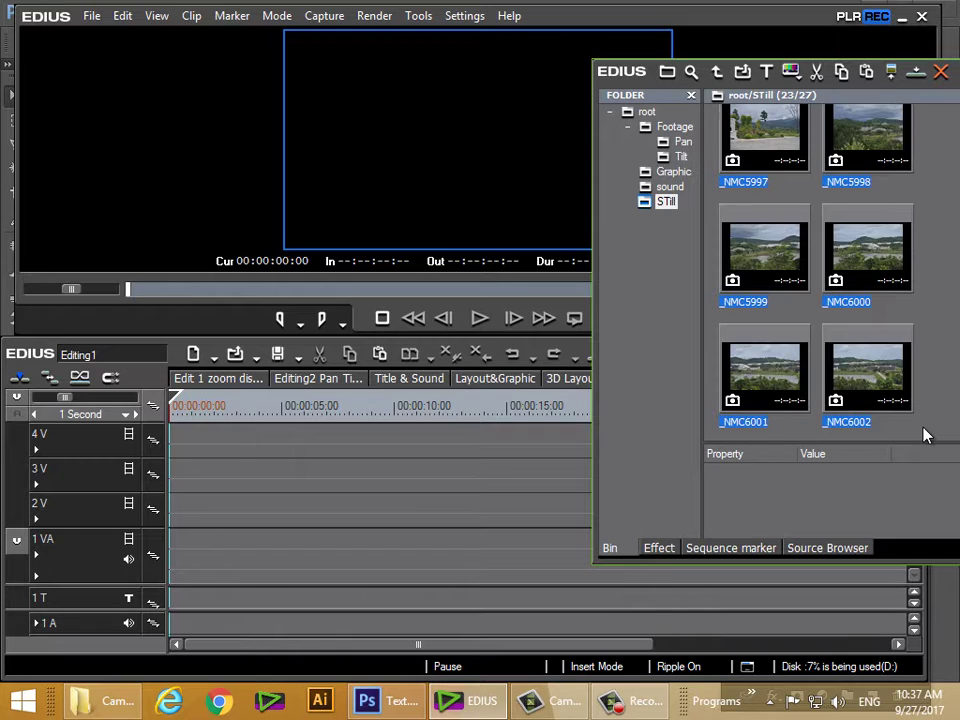
{"action": "scroll", "coordinate": [925, 434], "scroll_direction": "down", "scroll_amount": 2}
{"action": "scroll", "coordinate": [925, 435], "scroll_direction": "down", "scroll_amount": 1}
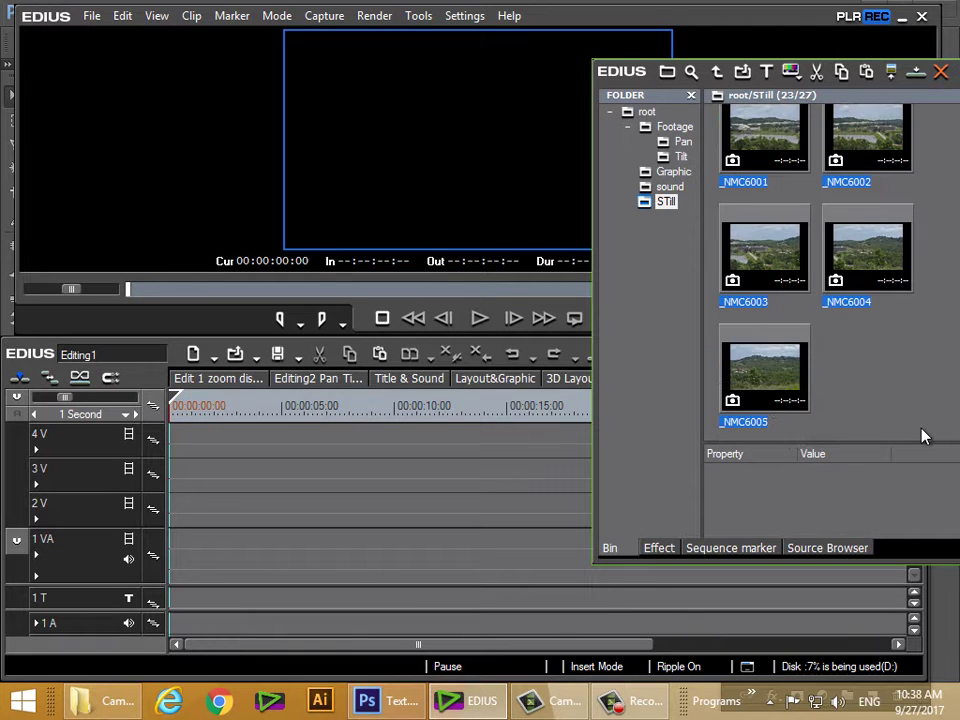
{"action": "left_click", "coordinate": [866, 386]}
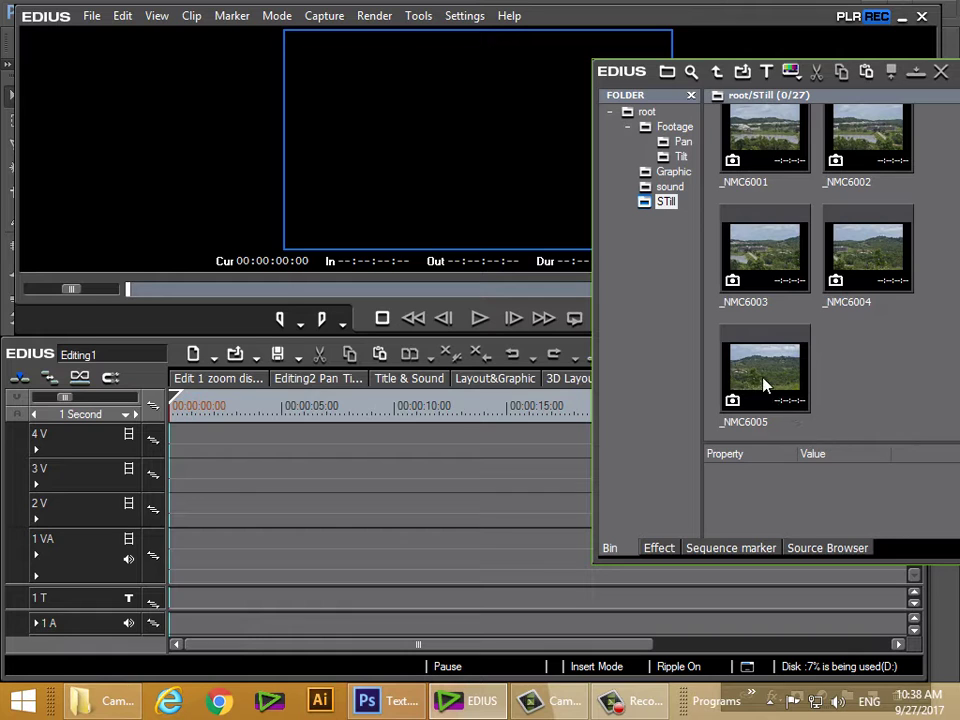
{"action": "left_click_drag", "start_coordinate": [763, 386], "coordinate": [186, 542]}
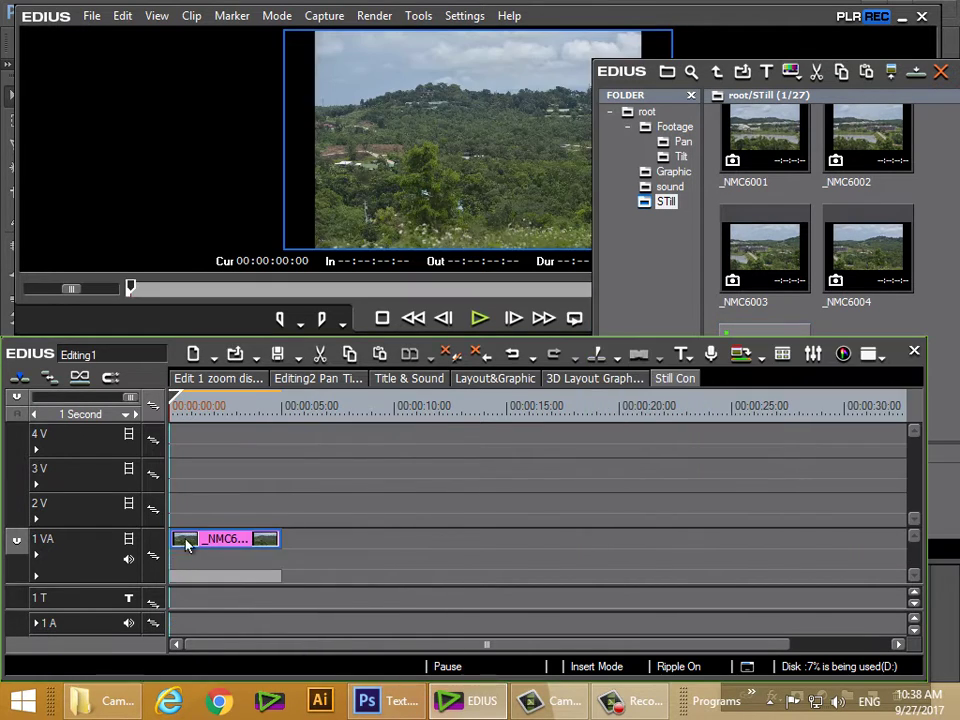
Check the duration of the _NMC6005 clip on the timeline, then delete the clip
{"action": "right_click", "coordinate": [242, 540]}
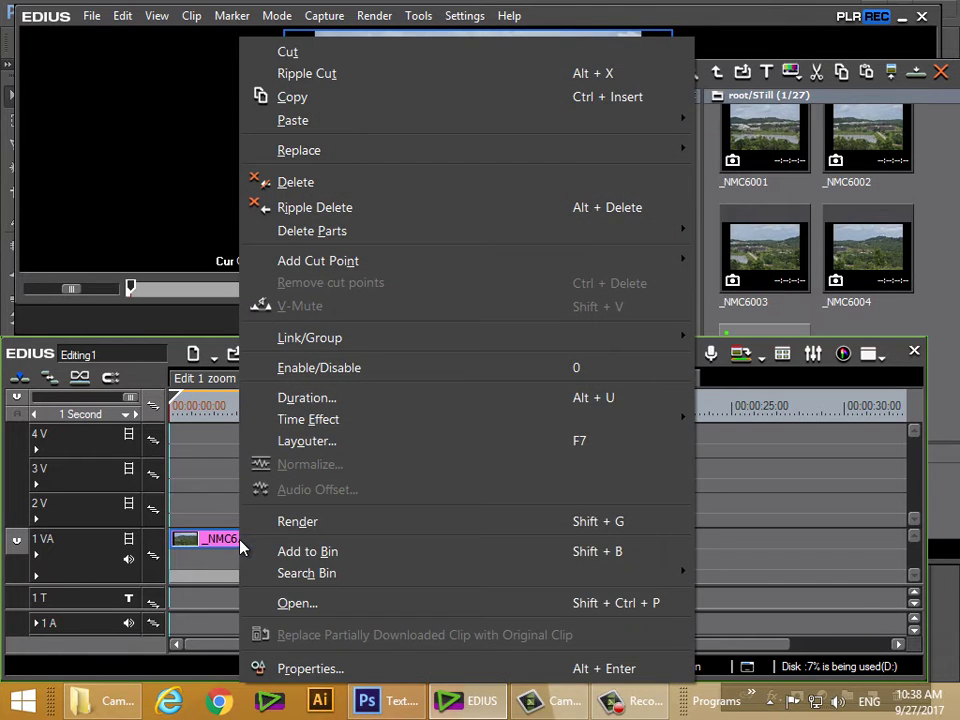
{"action": "left_click", "coordinate": [330, 398]}
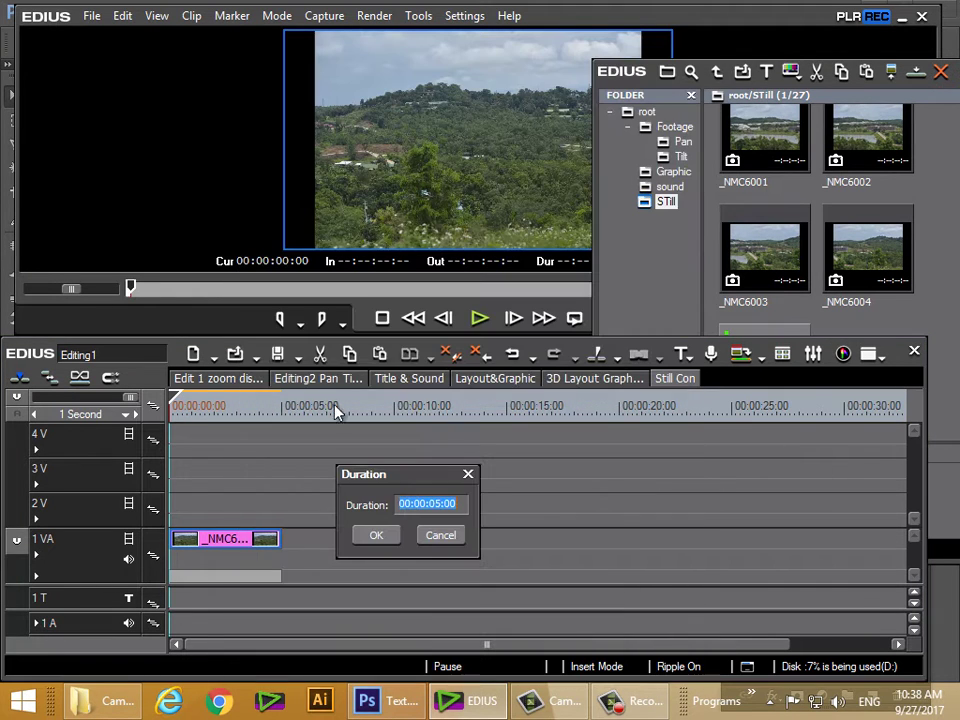
{"action": "left_click", "coordinate": [442, 535]}
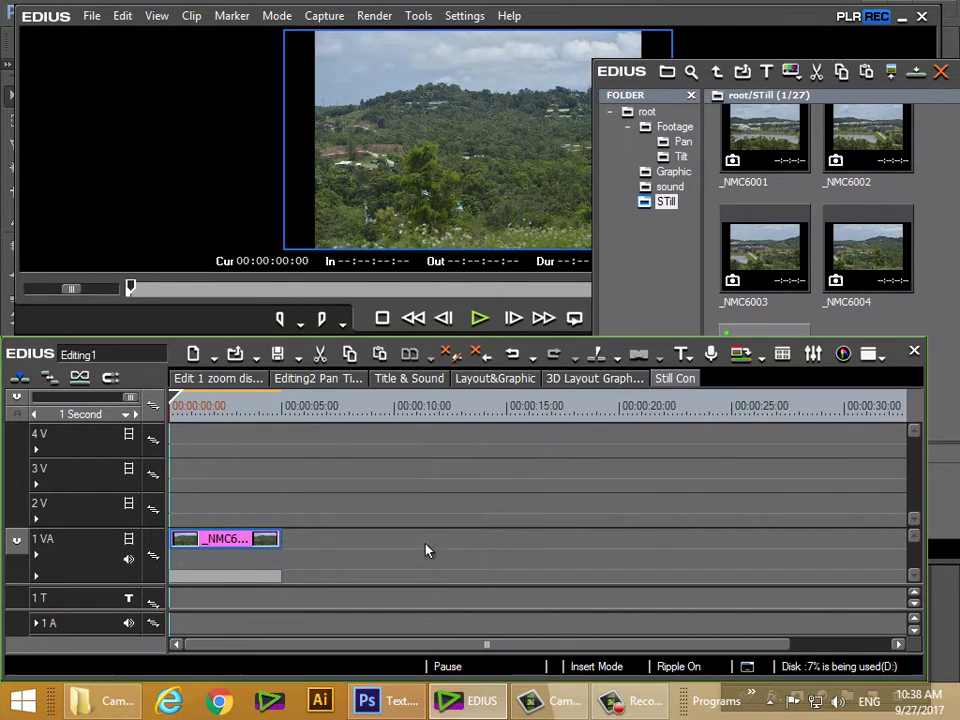
{"action": "key", "text": "Delete"}
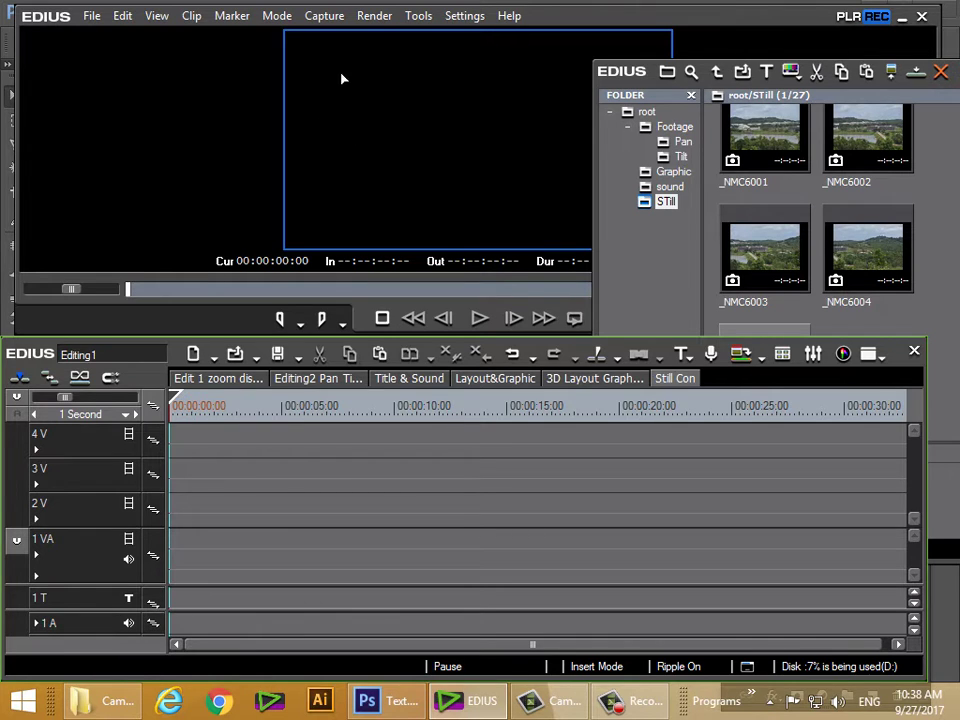
{"action": "left_click", "coordinate": [628, 704]}
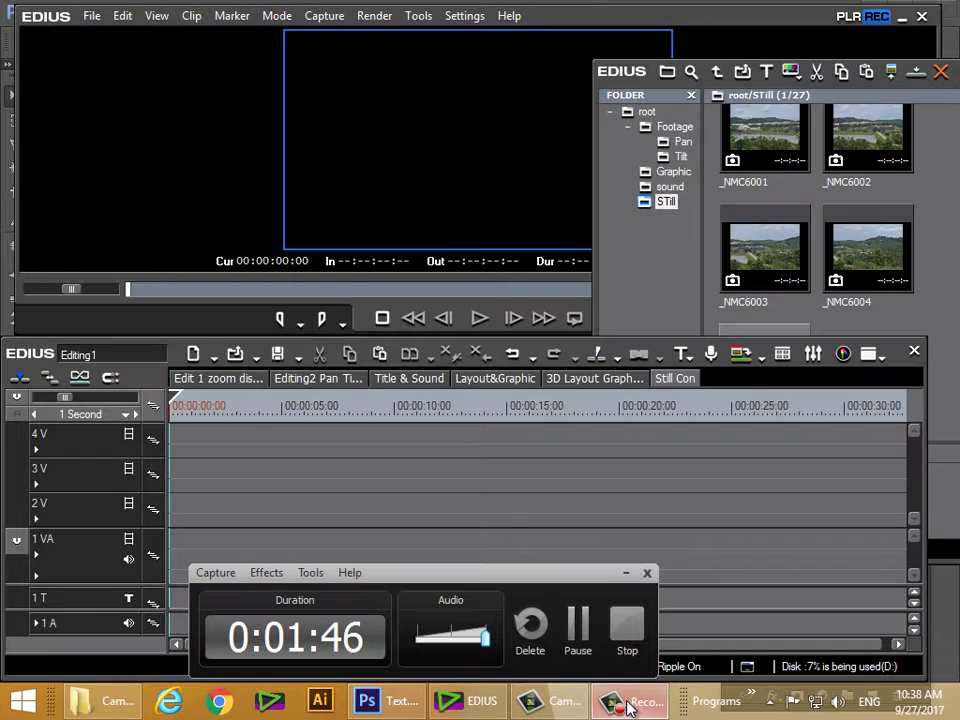
{"action": "left_click", "coordinate": [623, 703]}
Turn off Add between In/Out for still images in the Source Duration user settings
{"action": "left_click", "coordinate": [452, 18]}
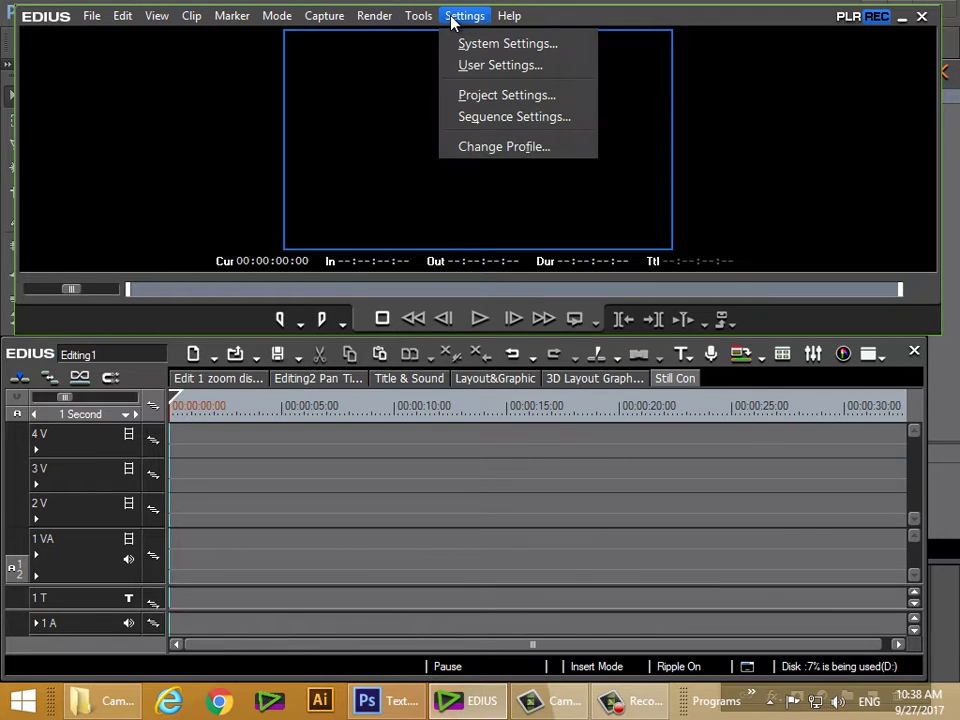
{"action": "left_click", "coordinate": [497, 66]}
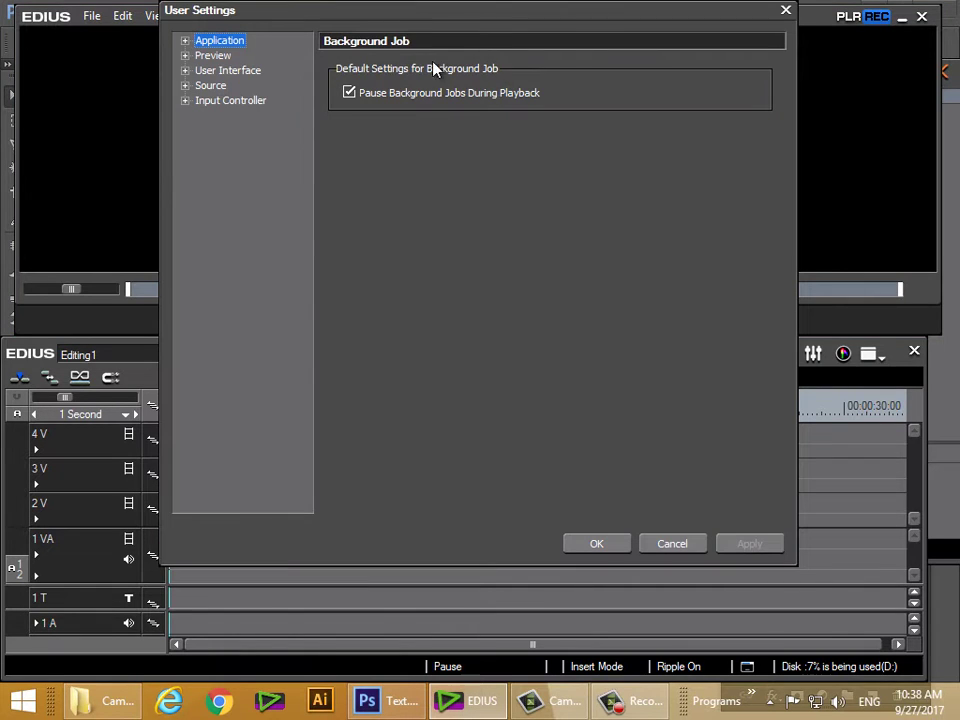
{"action": "left_click", "coordinate": [185, 86]}
{"action": "left_click", "coordinate": [242, 101]}
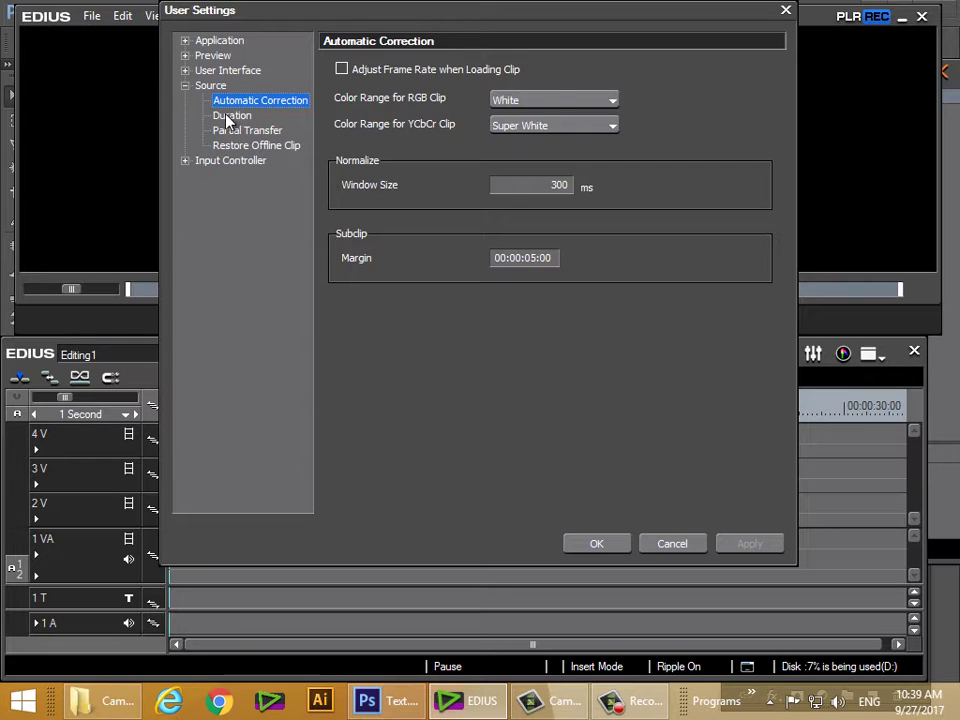
{"action": "left_click", "coordinate": [234, 116]}
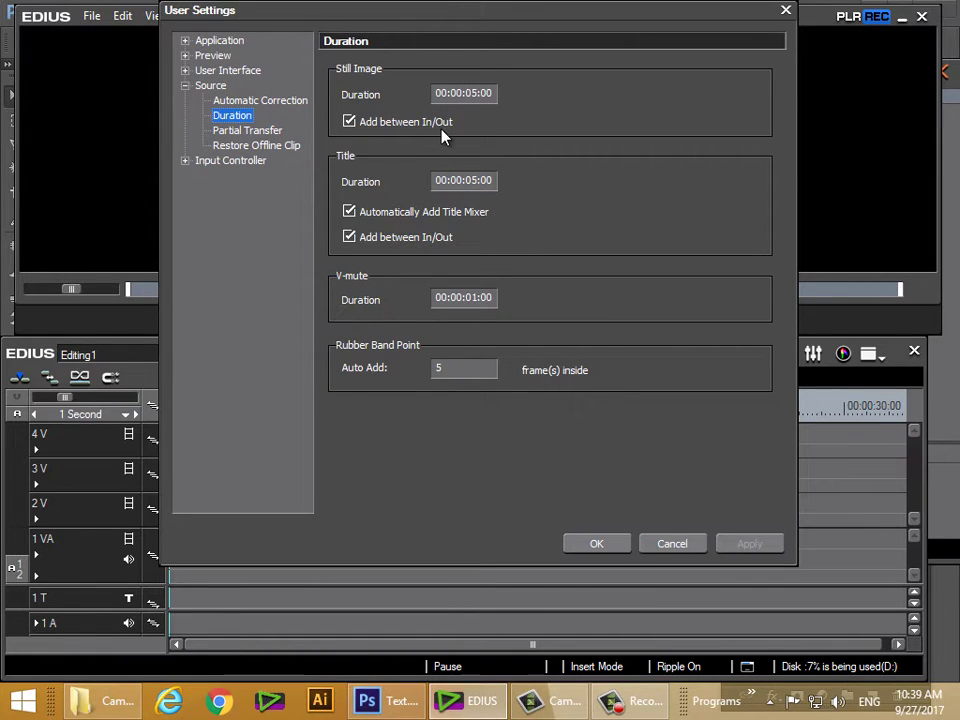
{"action": "left_click", "coordinate": [349, 122]}
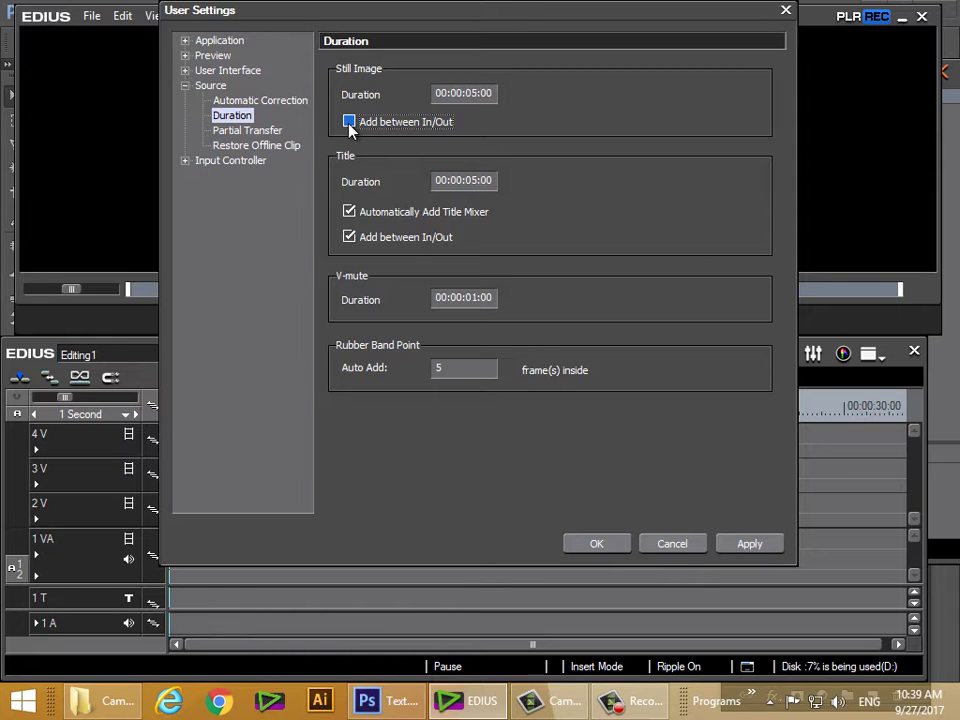
{"action": "left_click", "coordinate": [349, 122]}
{"action": "left_click", "coordinate": [349, 122]}
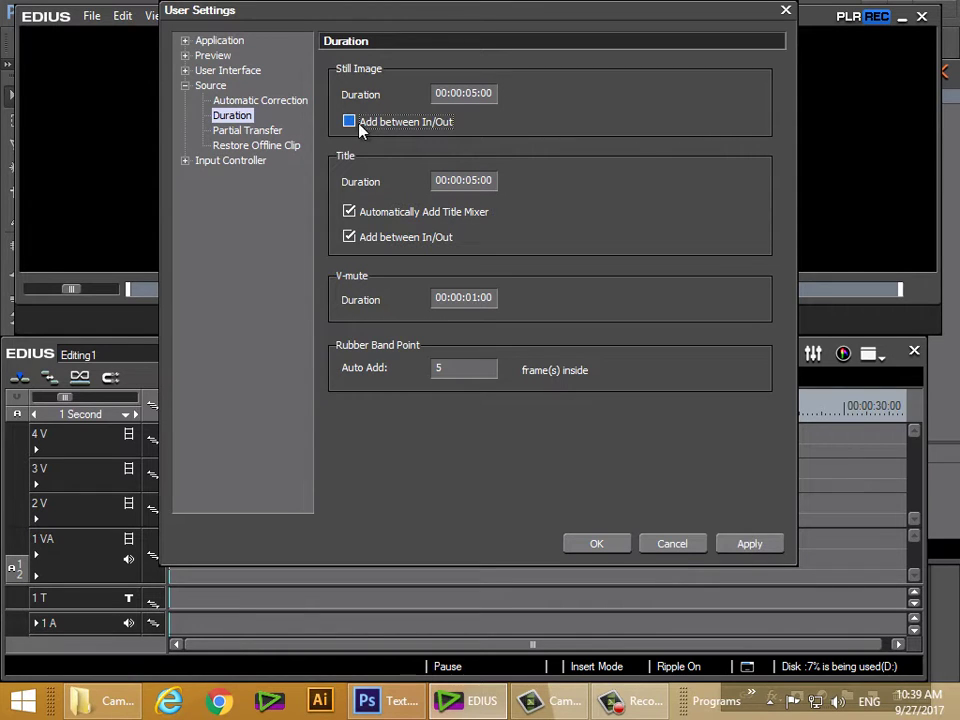
Set the default still image duration to 00:00:00:07
{"action": "left_click", "coordinate": [476, 102]}
{"action": "scroll", "coordinate": [476, 102], "scroll_direction": "down", "scroll_amount": 3}
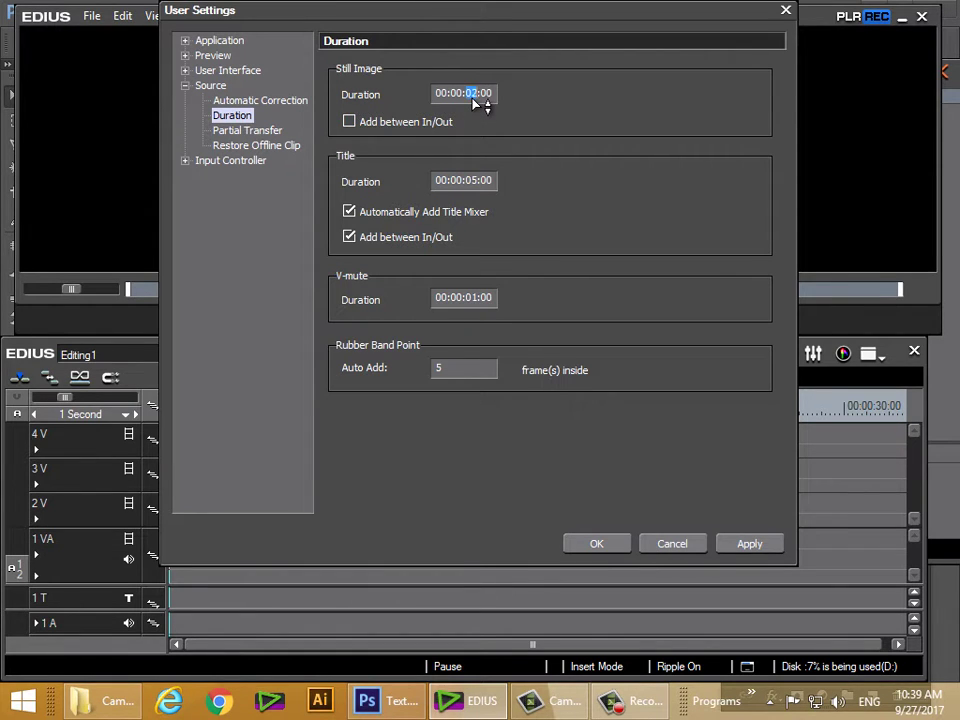
{"action": "scroll", "coordinate": [477, 103], "scroll_direction": "down", "scroll_amount": 2}
{"action": "left_click", "coordinate": [488, 96]}
{"action": "scroll", "coordinate": [493, 97], "scroll_direction": "up", "scroll_amount": 1}
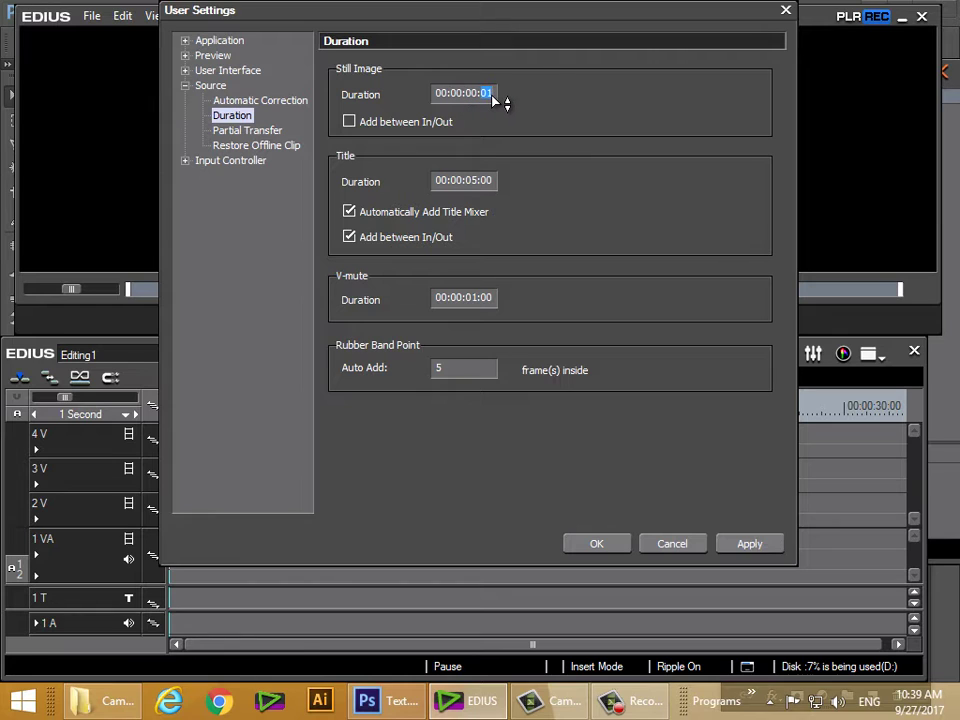
{"action": "scroll", "coordinate": [493, 98], "scroll_direction": "up", "scroll_amount": 2}
{"action": "scroll", "coordinate": [493, 100], "scroll_direction": "up", "scroll_amount": 2}
{"action": "scroll", "coordinate": [494, 101], "scroll_direction": "up", "scroll_amount": 1}
{"action": "key", "text": "Down"}
{"action": "left_click", "coordinate": [475, 185]}
Review the Application Other, Preview Overlay and Source Automatic Correction user settings, ending at the Source Duration settings
{"action": "left_click", "coordinate": [185, 41]}
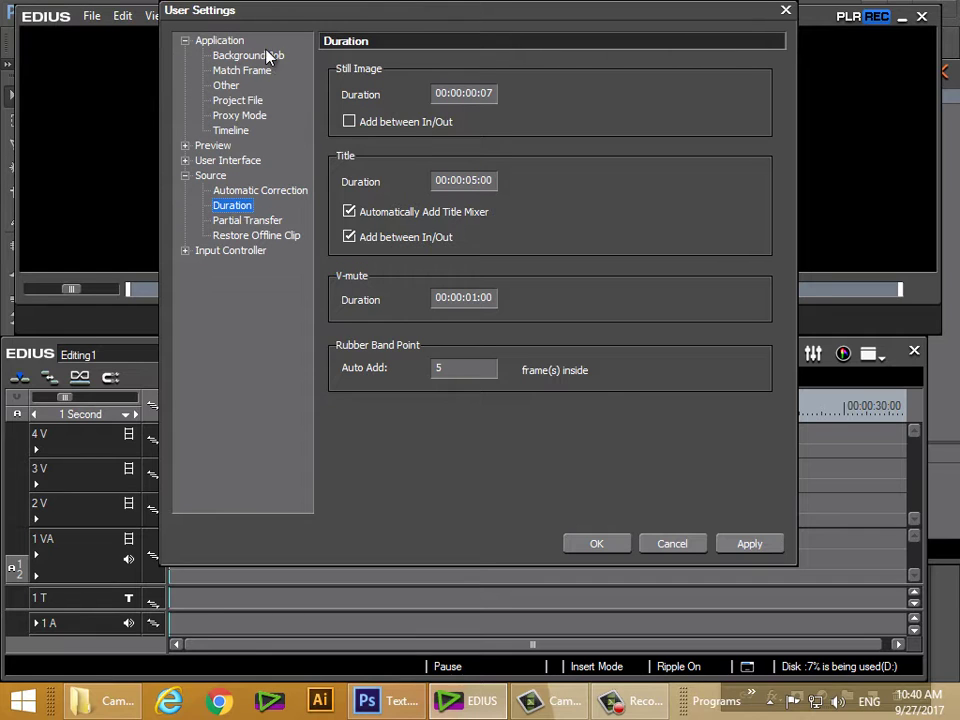
{"action": "left_click", "coordinate": [227, 87]}
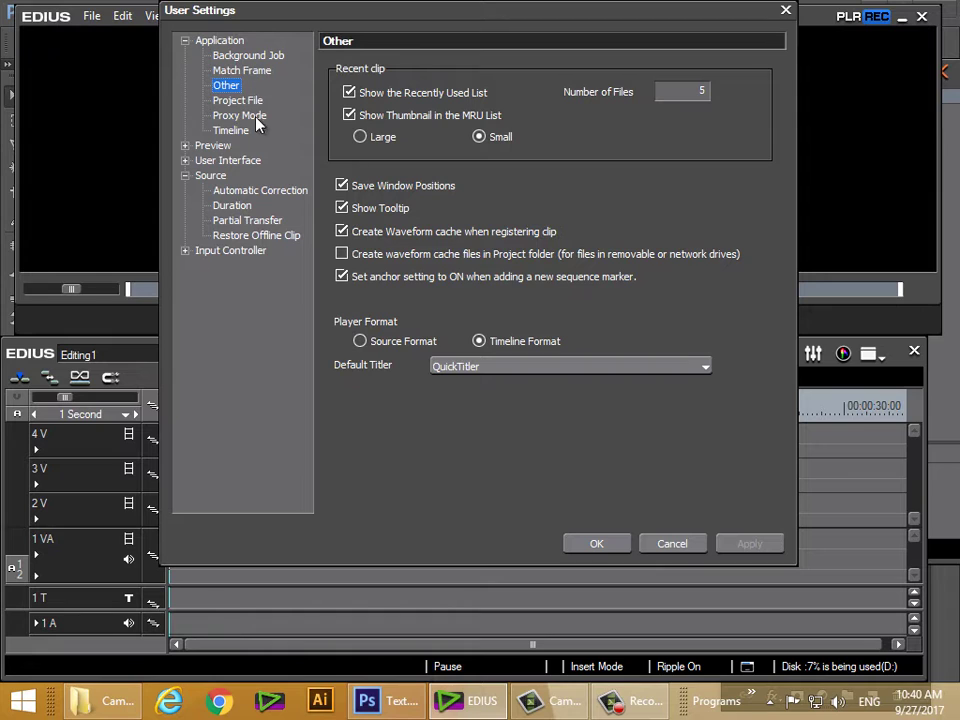
{"action": "left_click", "coordinate": [186, 146]}
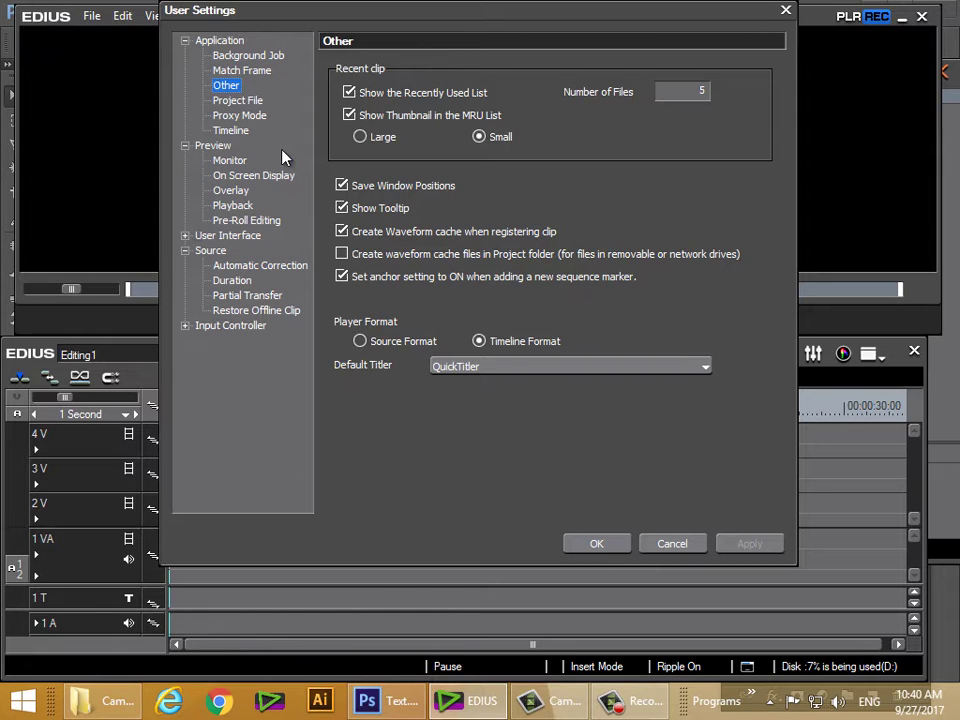
{"action": "left_click", "coordinate": [230, 191]}
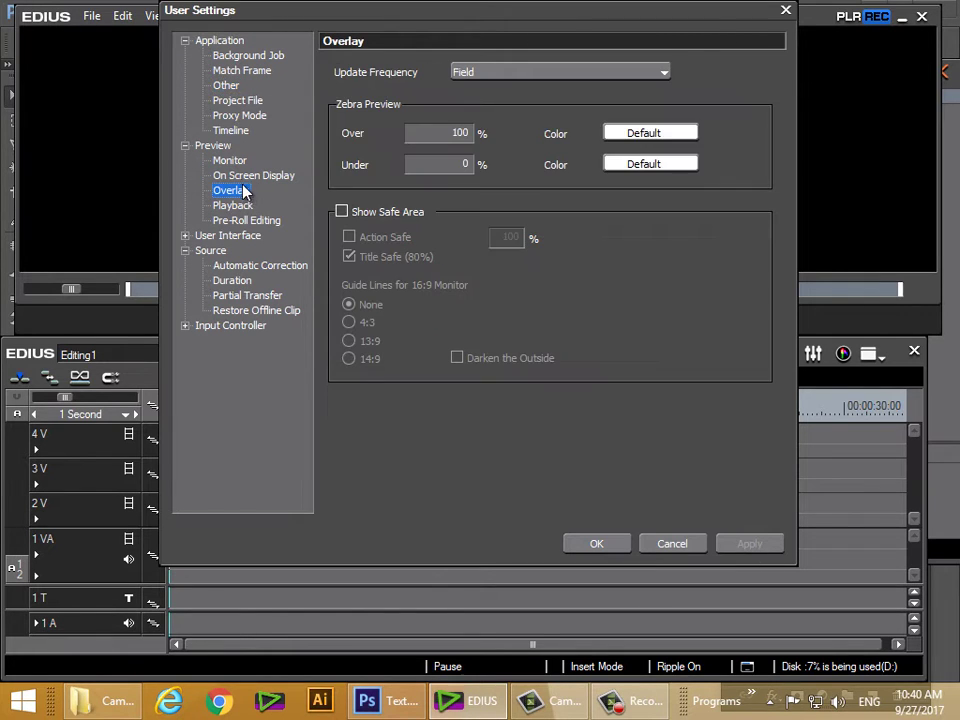
{"action": "left_click", "coordinate": [185, 146]}
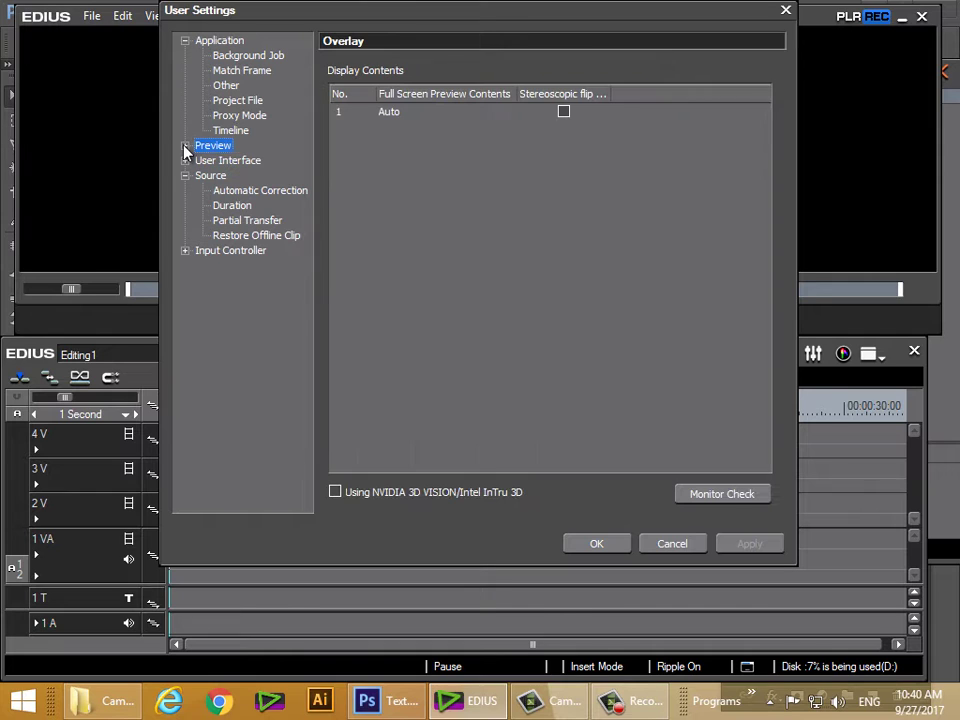
{"action": "left_click", "coordinate": [245, 192]}
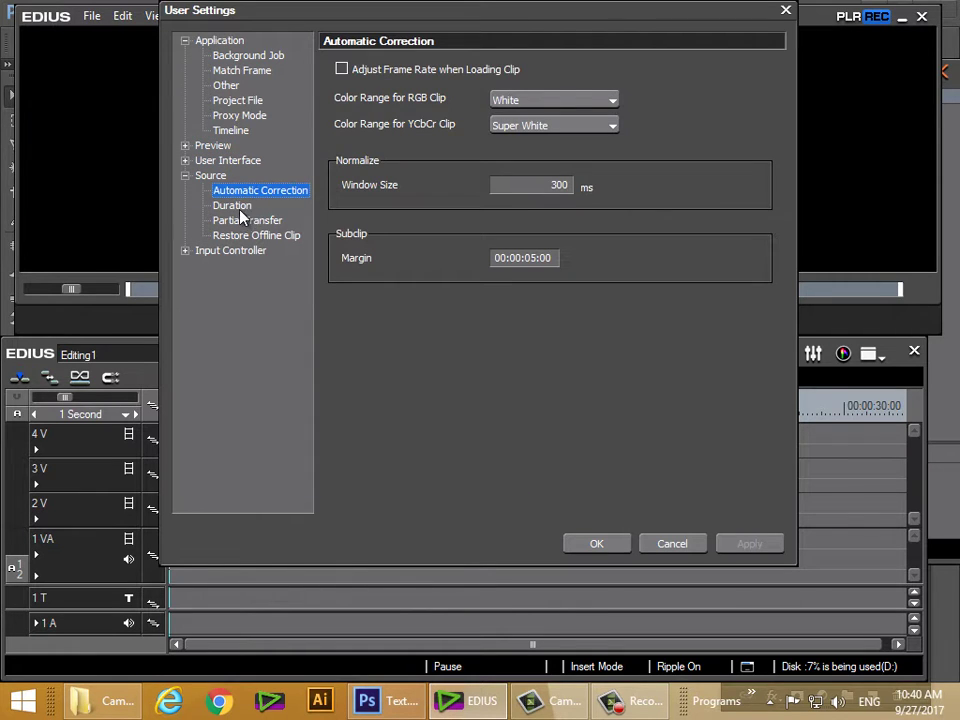
{"action": "left_click", "coordinate": [234, 206]}
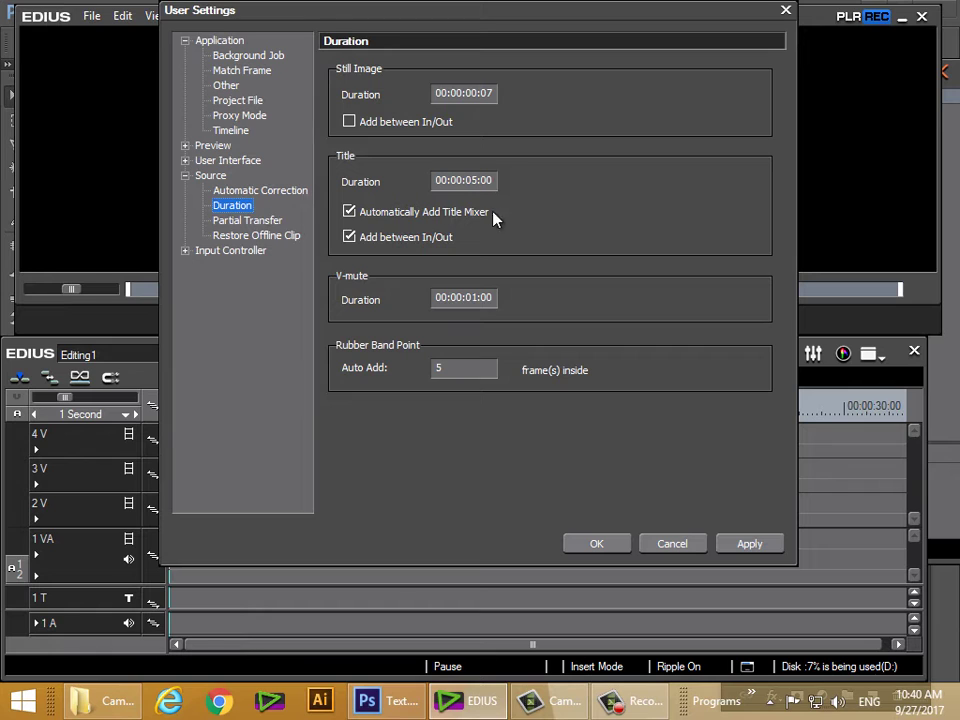
Set the default still image duration to 00:00:00:08 and apply the user settings
{"action": "left_click", "coordinate": [490, 94]}
{"action": "scroll", "coordinate": [493, 100], "scroll_direction": "up", "scroll_amount": 1}
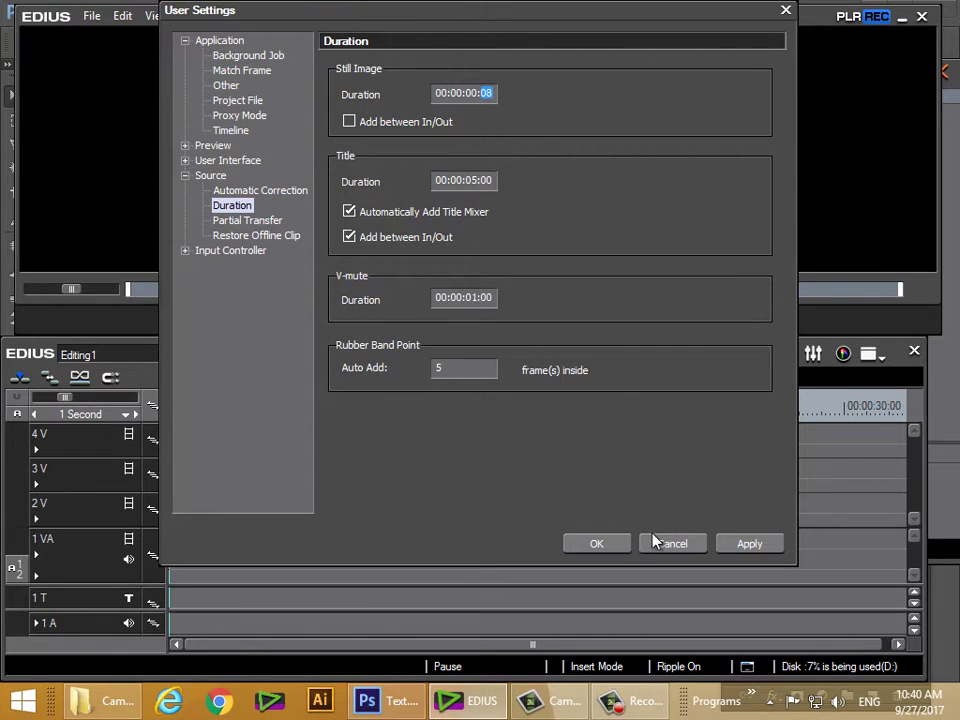
{"action": "left_click", "coordinate": [765, 542]}
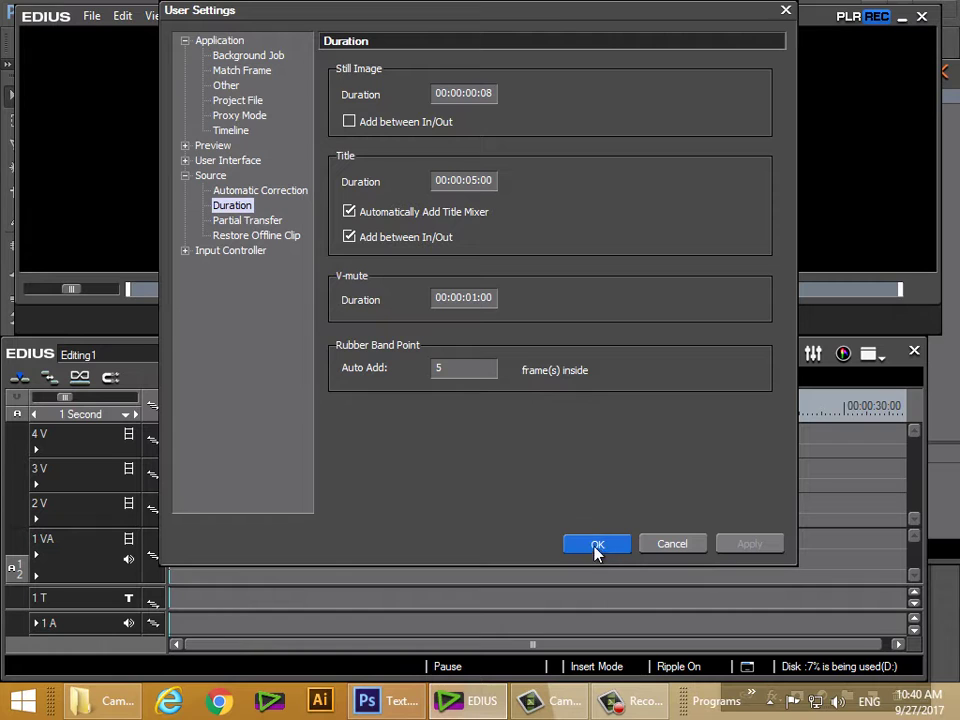
{"action": "left_click", "coordinate": [596, 545]}
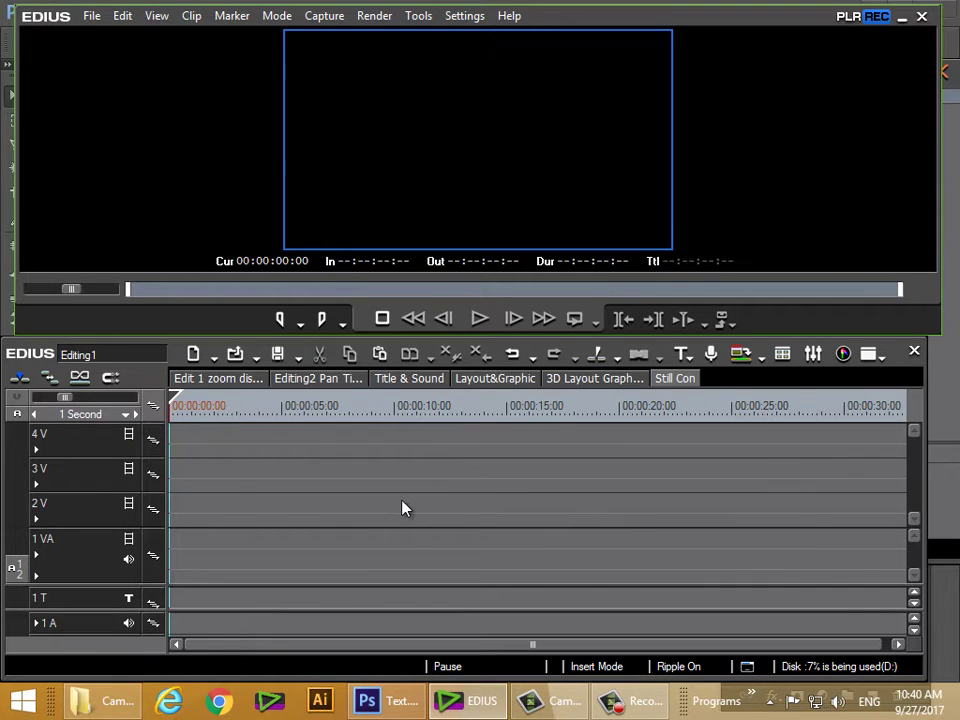
Place the _NMC6005 still from the bin on track 2 V, play it and move it to about the 3-second mark
{"action": "left_click", "coordinate": [749, 355]}
{"action": "left_click", "coordinate": [749, 355]}
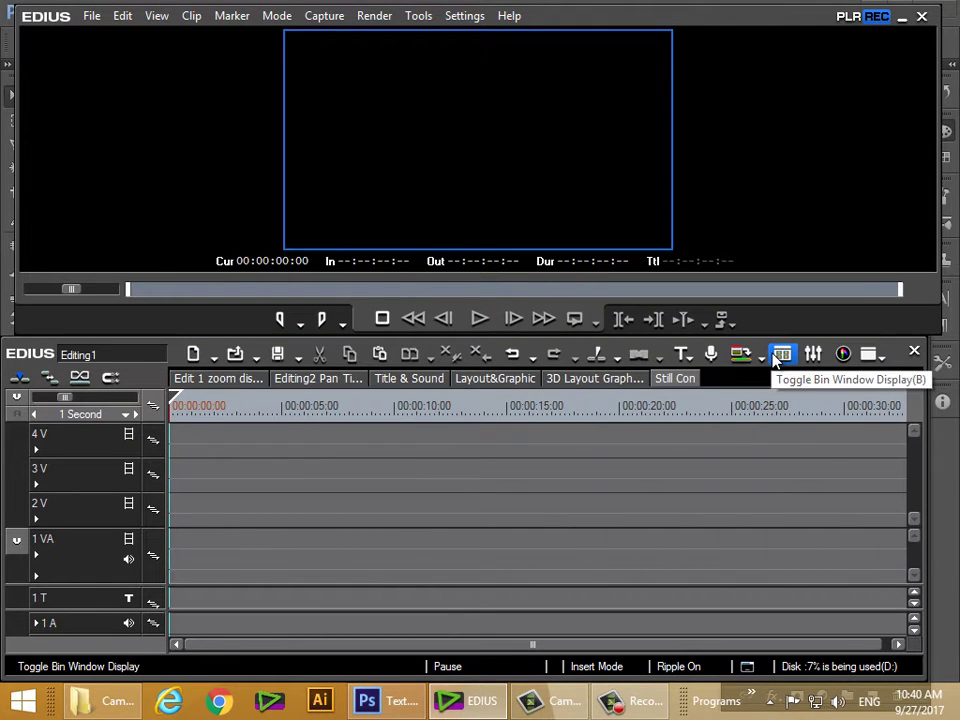
{"action": "left_click", "coordinate": [778, 356]}
{"action": "left_click_drag", "start_coordinate": [770, 333], "coordinate": [178, 527]}
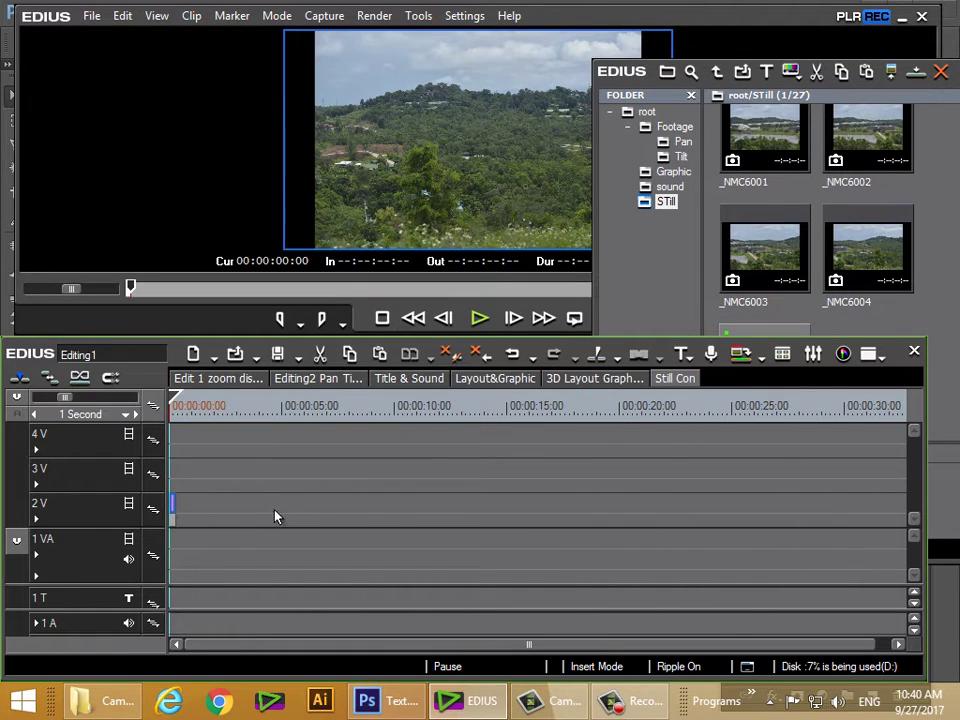
{"action": "key", "text": "space"}
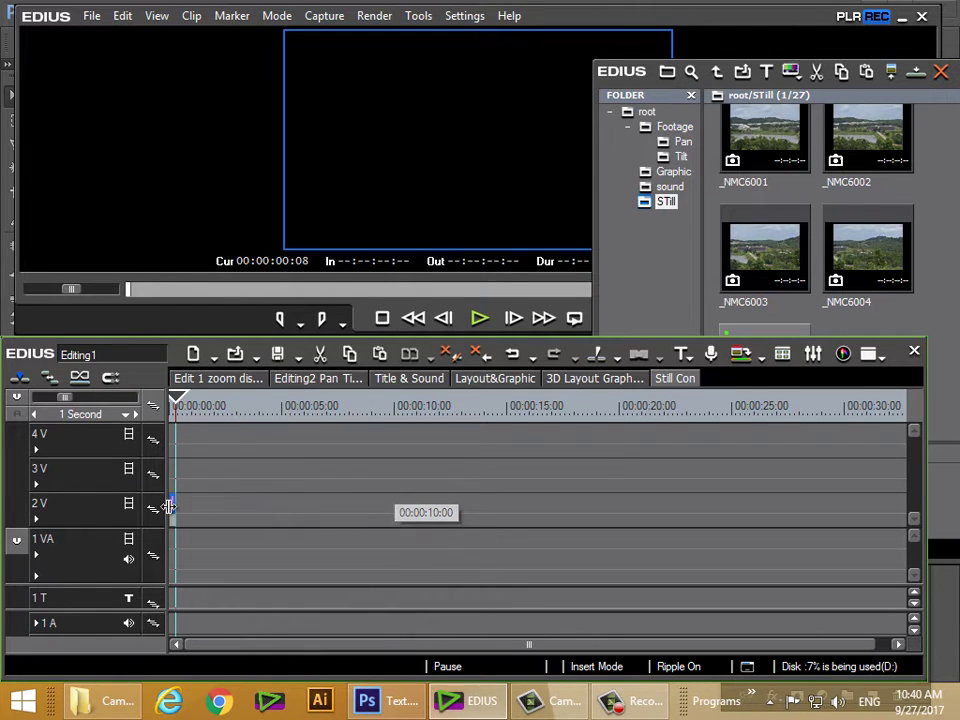
{"action": "left_click_drag", "start_coordinate": [175, 513], "coordinate": [245, 513]}
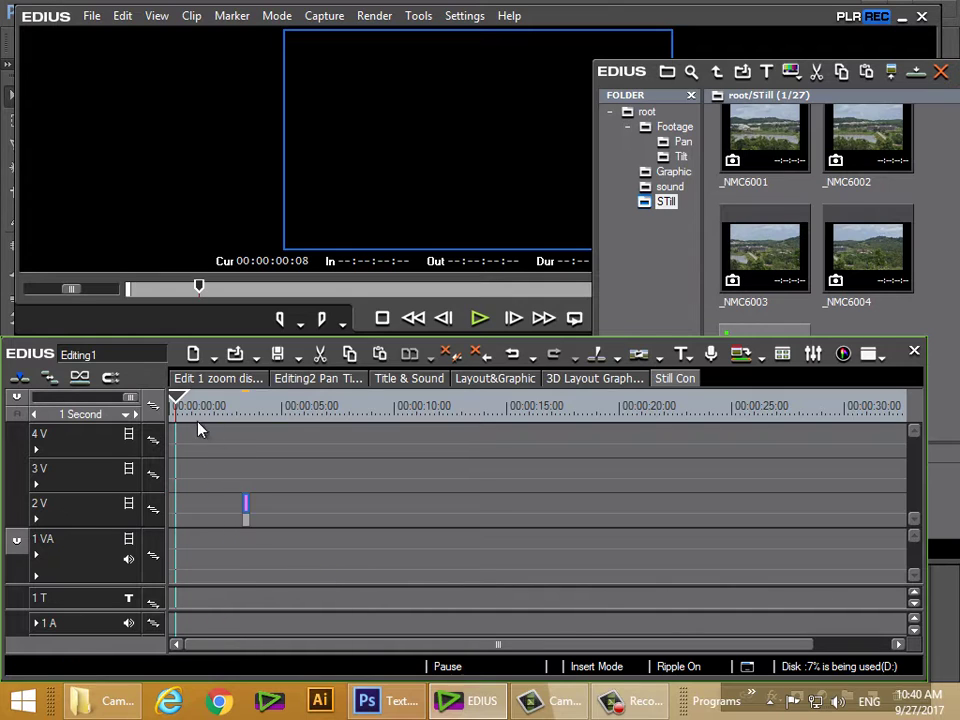
Set an In point at 00:00:01:17 and delete the still clip from track 2 V
{"action": "left_click", "coordinate": [207, 404]}
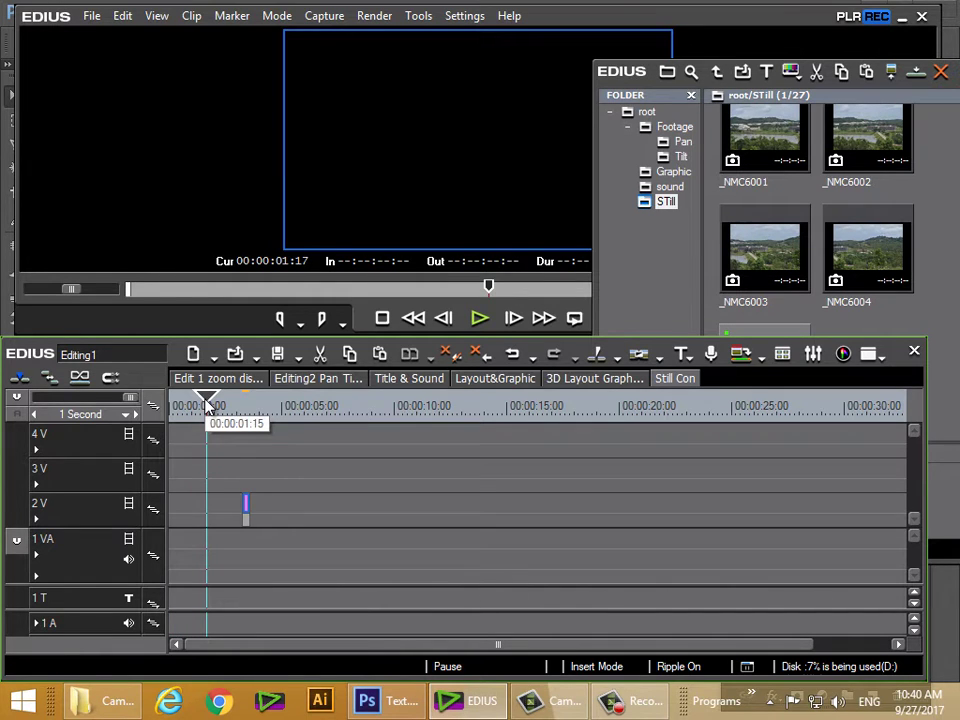
{"action": "key", "text": "i"}
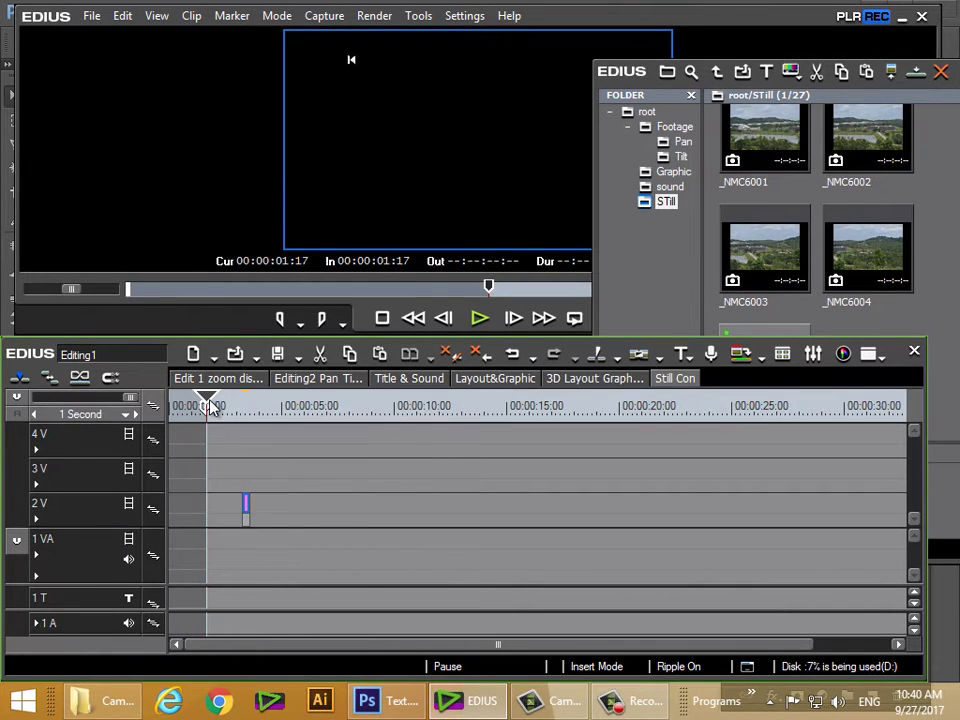
{"action": "left_click", "coordinate": [243, 408]}
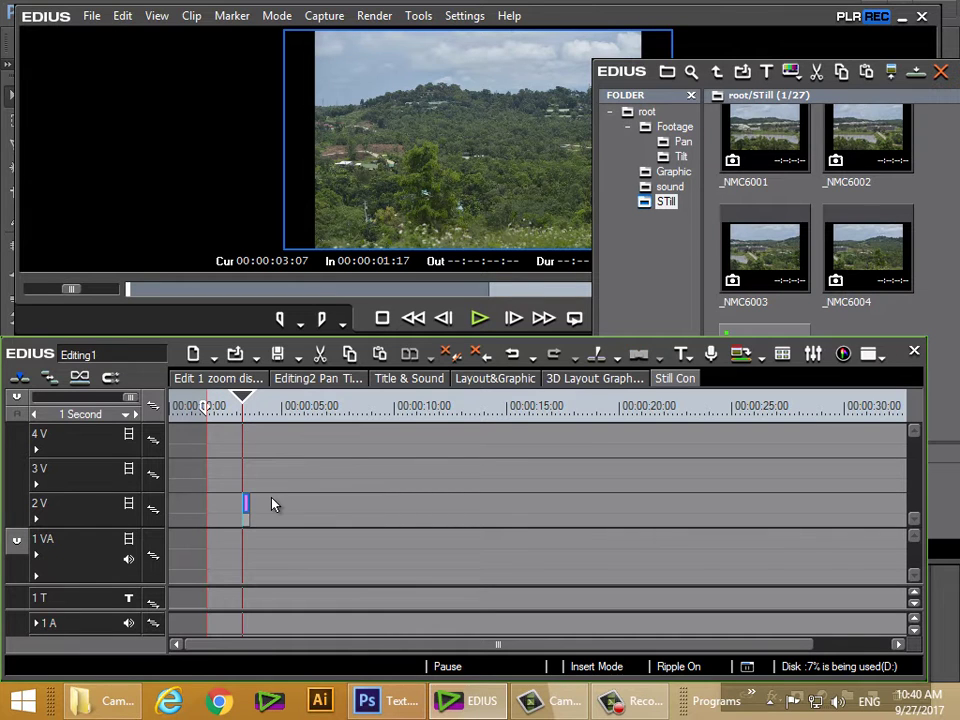
{"action": "key", "text": "Delete"}
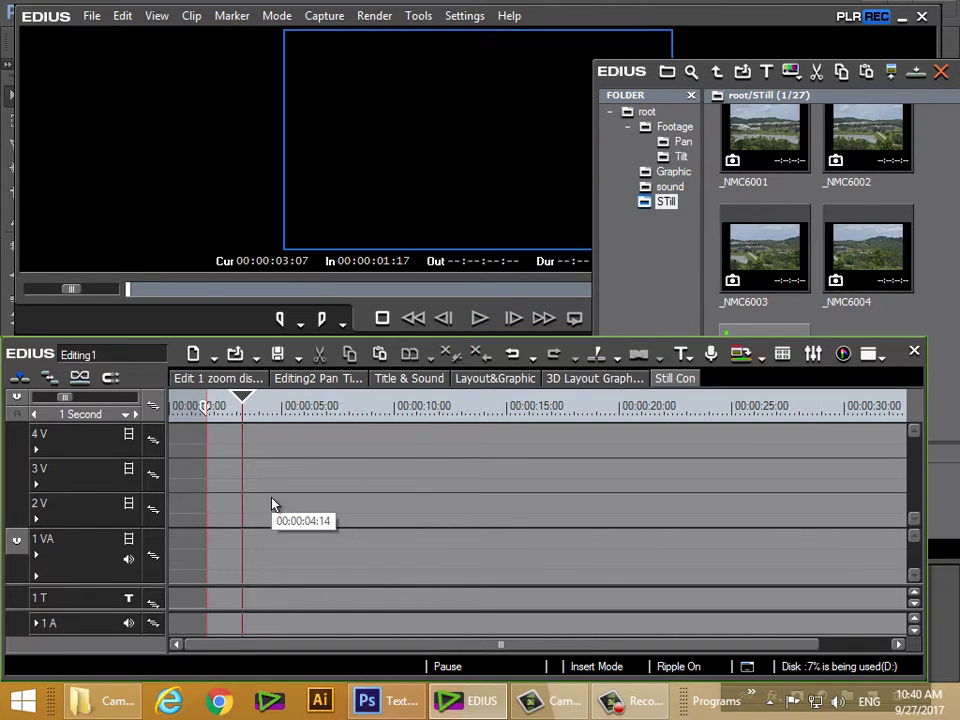
Place the stills _NMC5998 through _NMC6005 from the STill bin folder on track 1 VA, starting at about 00:00:03:07
{"action": "left_click", "coordinate": [930, 328]}
{"action": "scroll", "coordinate": [771, 387], "scroll_direction": "up", "scroll_amount": 5}
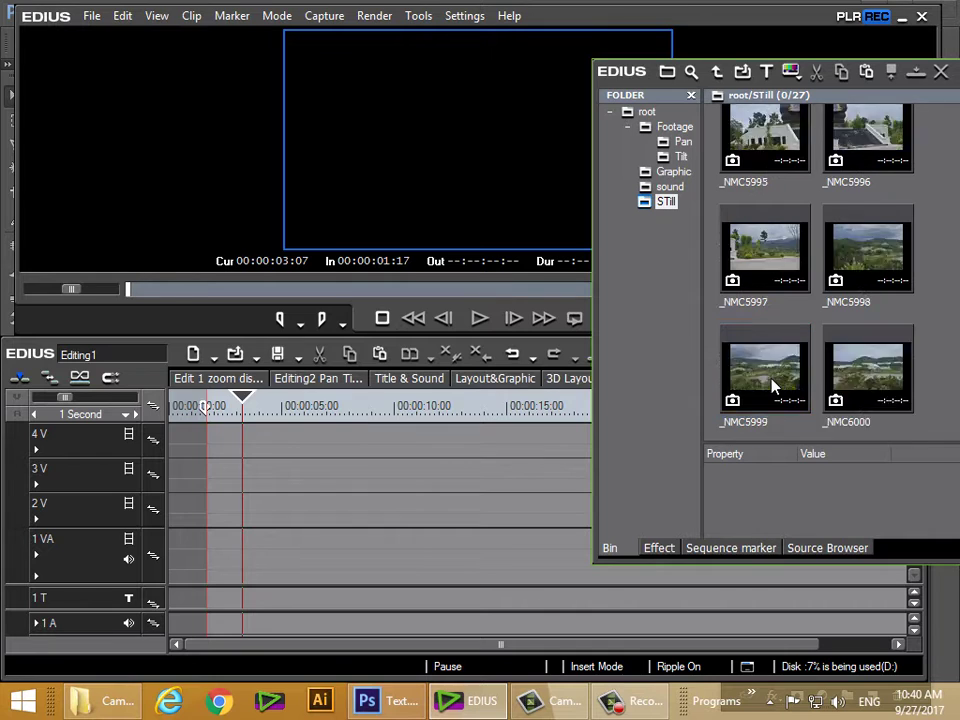
{"action": "scroll", "coordinate": [771, 387], "scroll_direction": "down", "scroll_amount": 2}
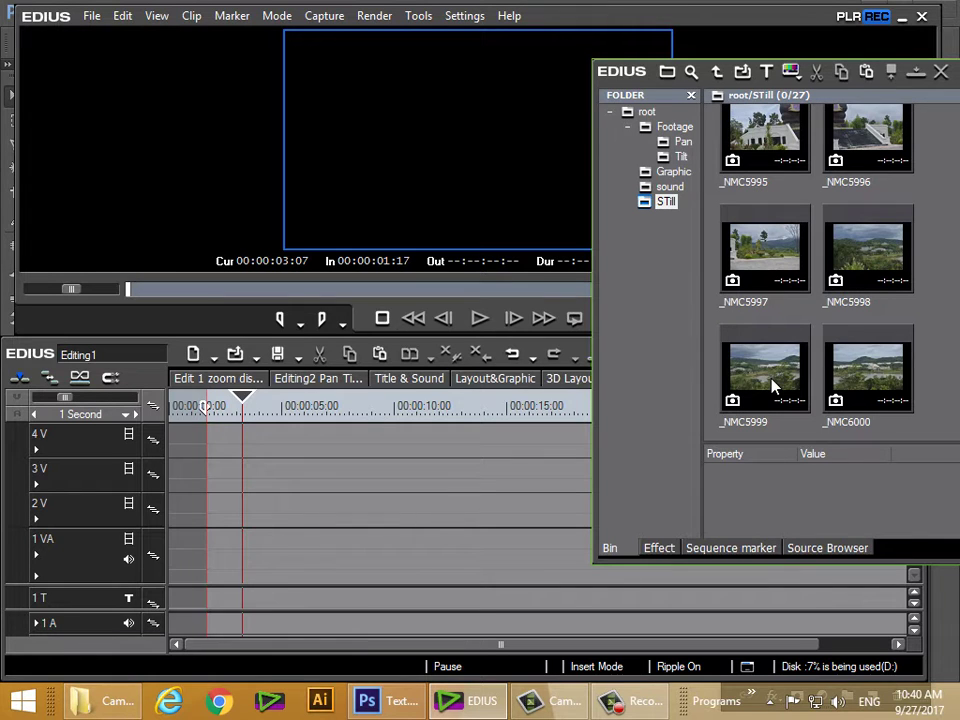
{"action": "left_click", "coordinate": [874, 279]}
{"action": "scroll", "coordinate": [913, 317], "scroll_direction": "down", "scroll_amount": 3}
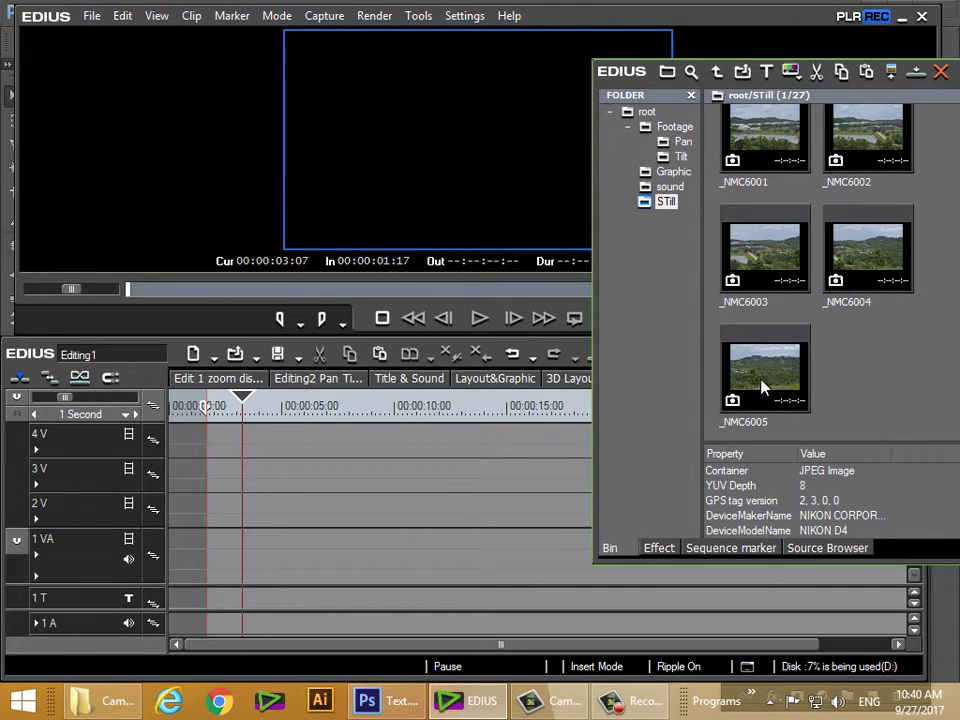
{"action": "left_click", "coordinate": [784, 387], "text": "shift"}
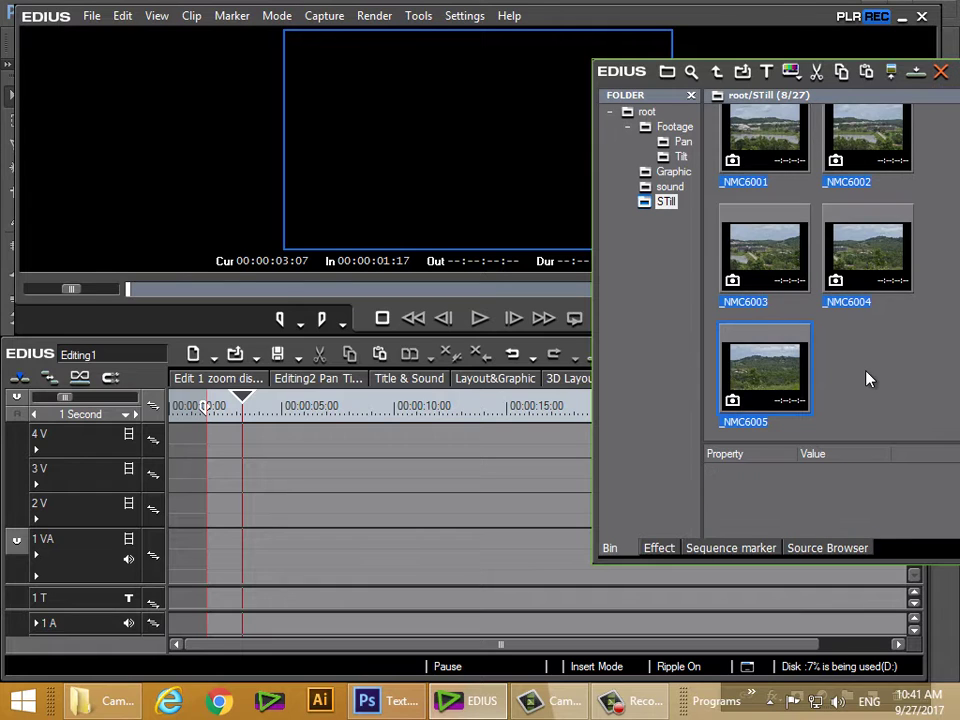
{"action": "scroll", "coordinate": [868, 378], "scroll_direction": "up", "scroll_amount": 3}
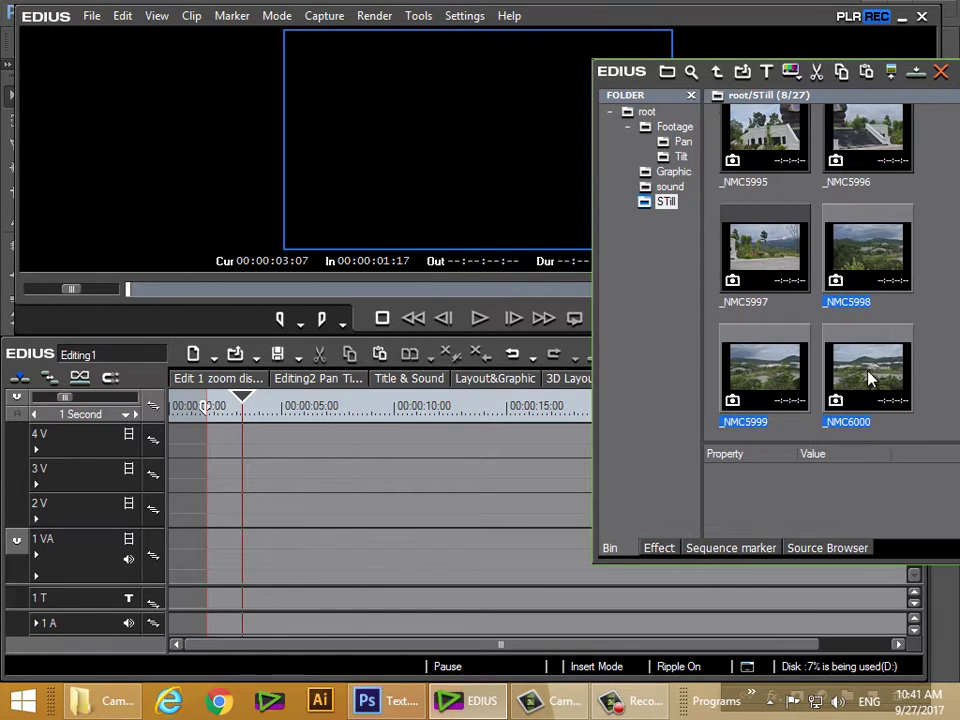
{"action": "scroll", "coordinate": [850, 365], "scroll_direction": "down", "scroll_amount": 1}
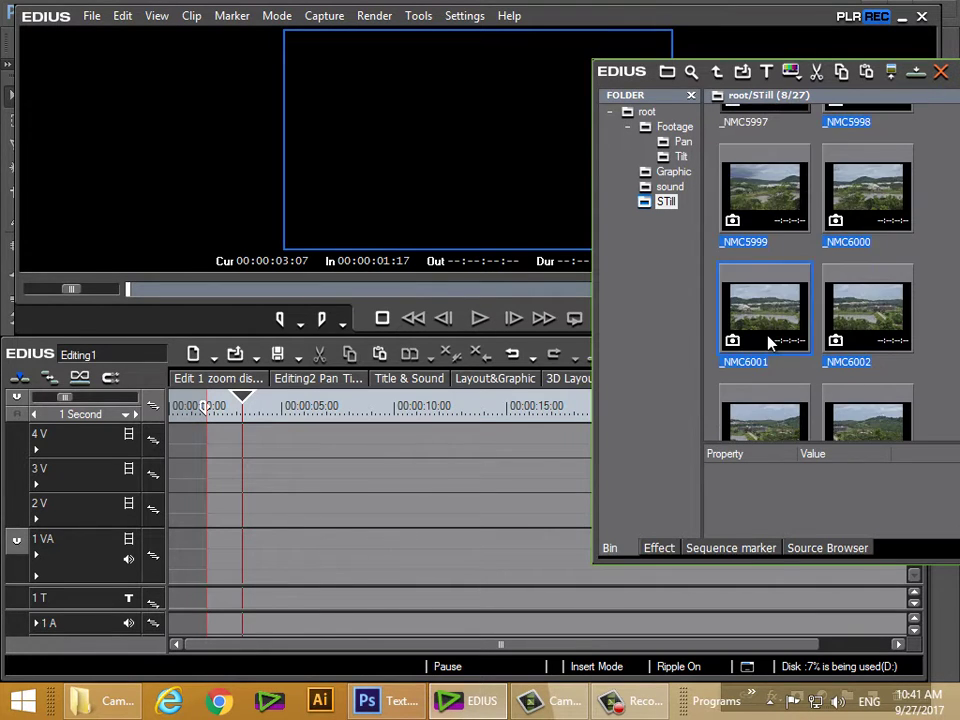
{"action": "mouse_move", "coordinate": [770, 343]}
{"action": "left_mouse_down"}
{"action": "mouse_move", "coordinate": [545, 318]}
{"action": "mouse_move", "coordinate": [326, 536]}
{"action": "mouse_move", "coordinate": [247, 543]}
{"action": "left_mouse_up"}
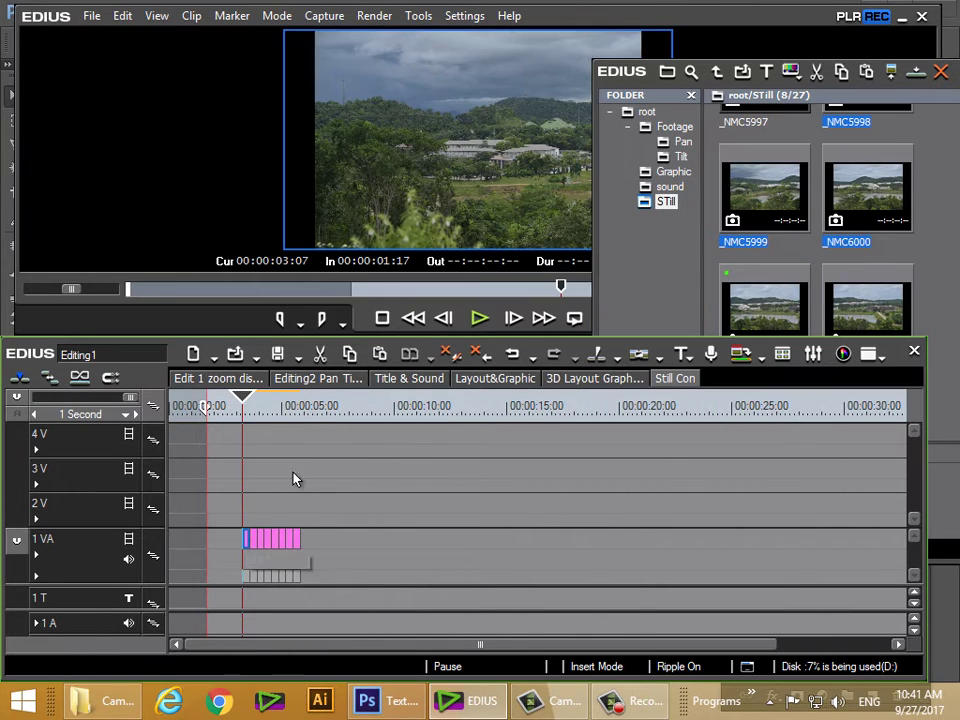
Play back the stills on track 1 VA, then remove the gap between the In point and the first still
{"action": "key", "text": "space"}
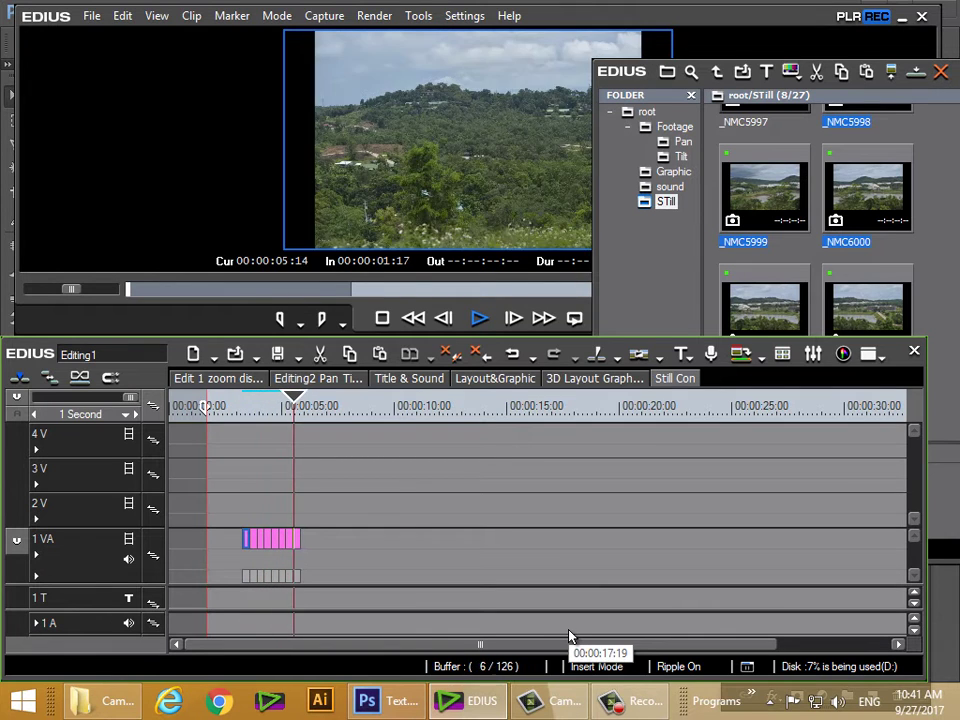
{"action": "key", "text": "Home"}
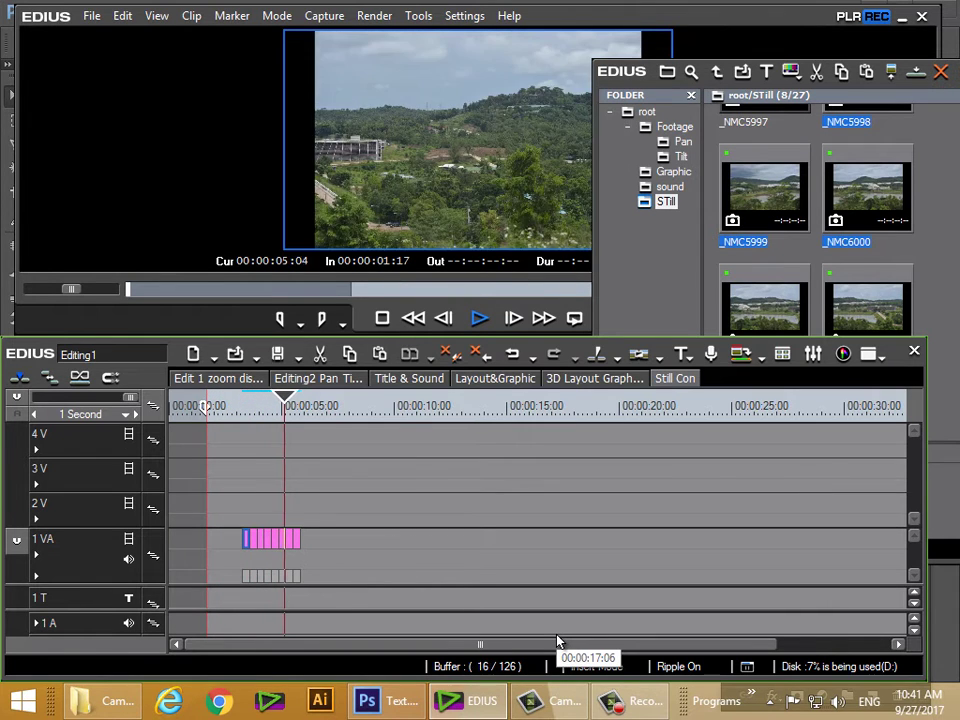
{"action": "key", "text": "space"}
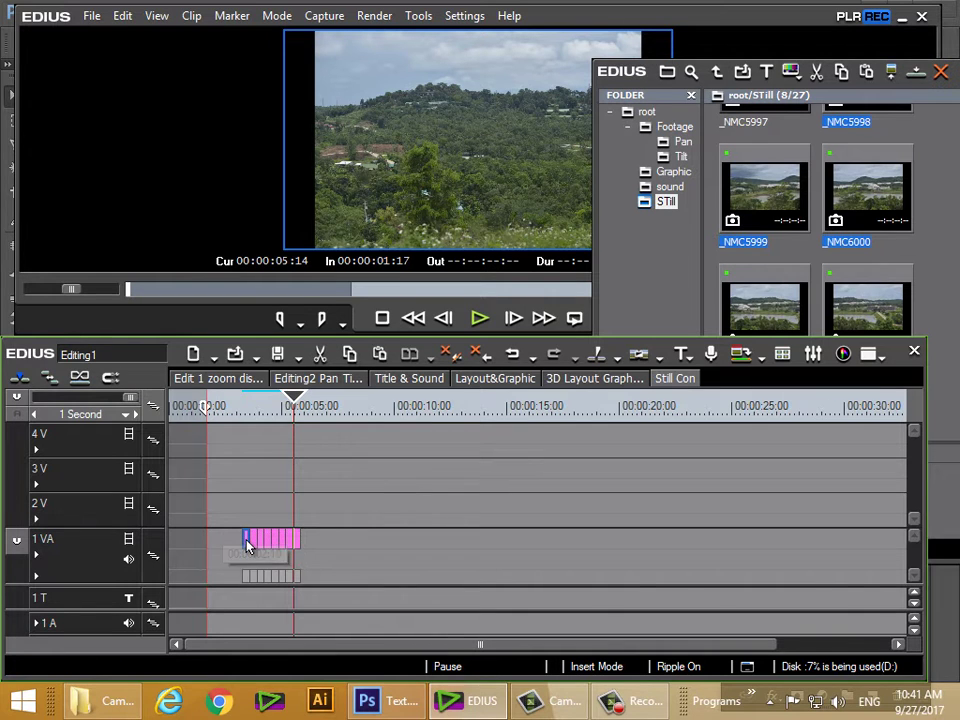
{"action": "left_click", "coordinate": [215, 555]}
{"action": "key", "text": "Delete"}
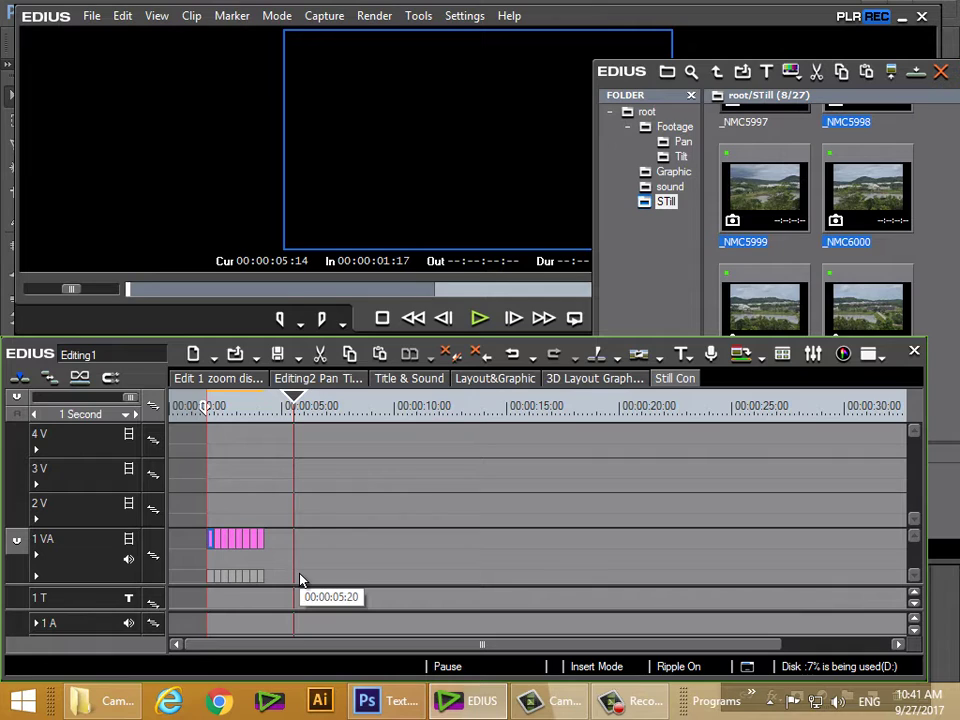
Create a one-colour white Color Matte clip (RGB 253) on track 2 V at the end of the still series
{"action": "left_click_drag", "start_coordinate": [294, 405], "coordinate": [267, 407]}
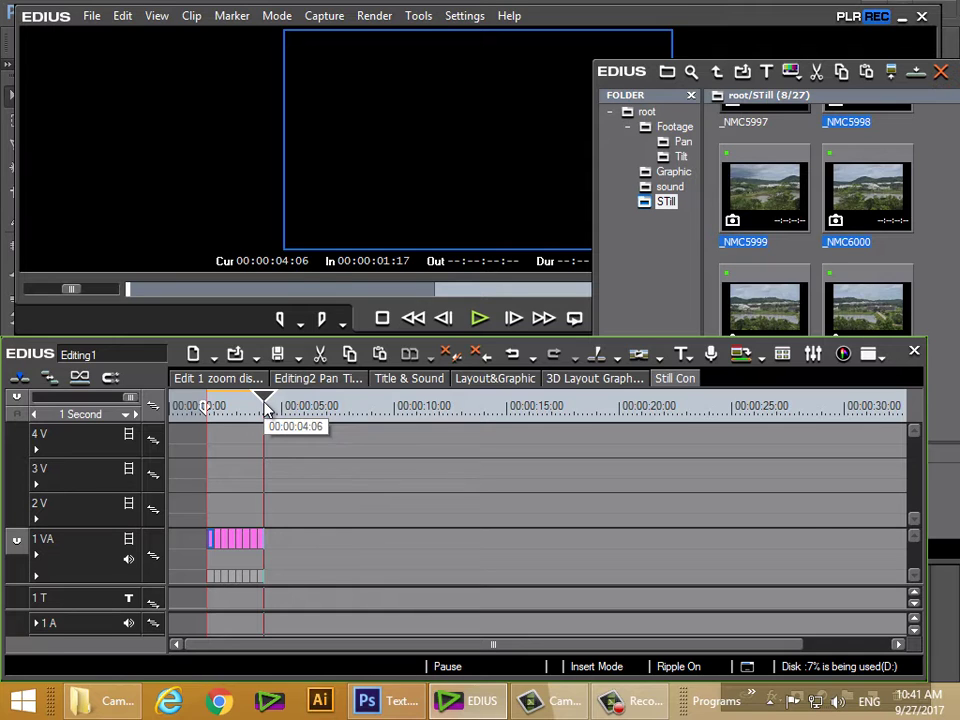
{"action": "right_click", "coordinate": [285, 514]}
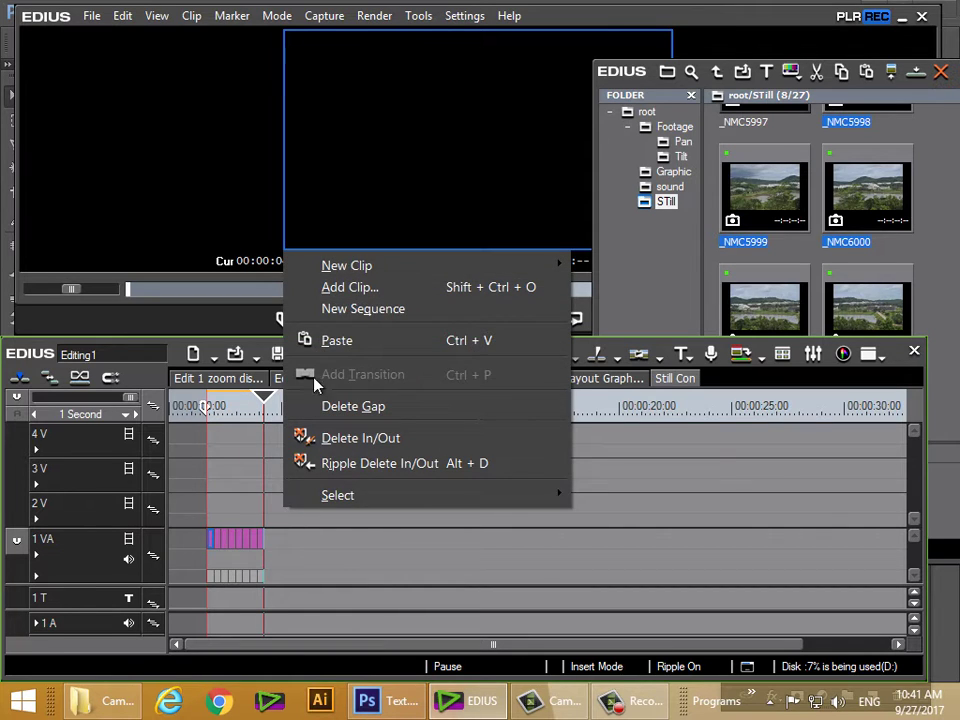
{"action": "mouse_move", "coordinate": [364, 274]}
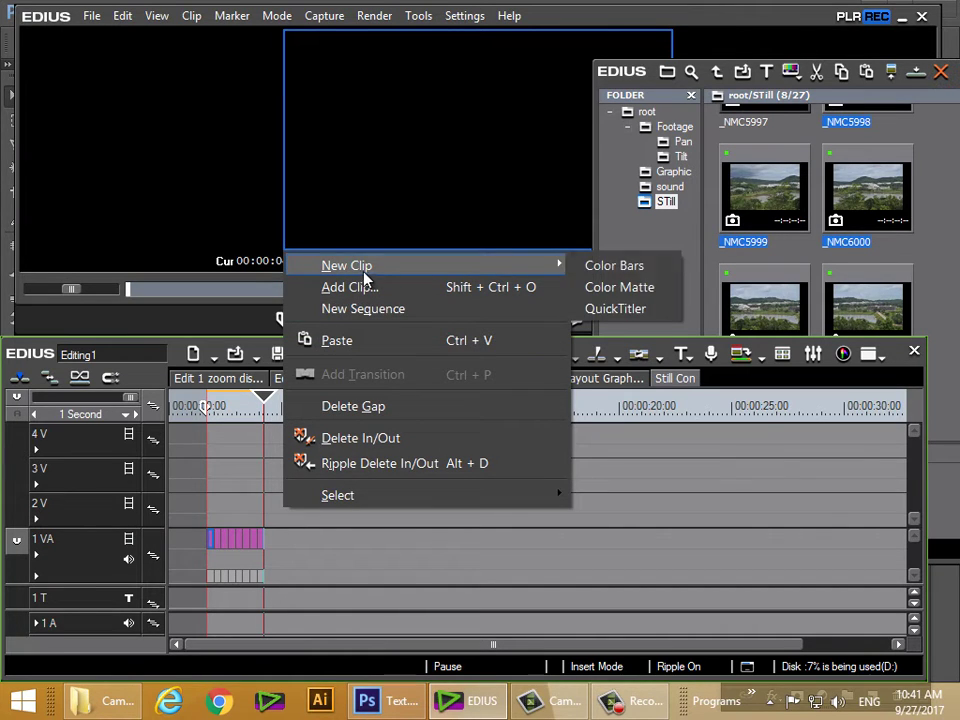
{"action": "left_click", "coordinate": [620, 288]}
{"action": "left_click", "coordinate": [42, 430]}
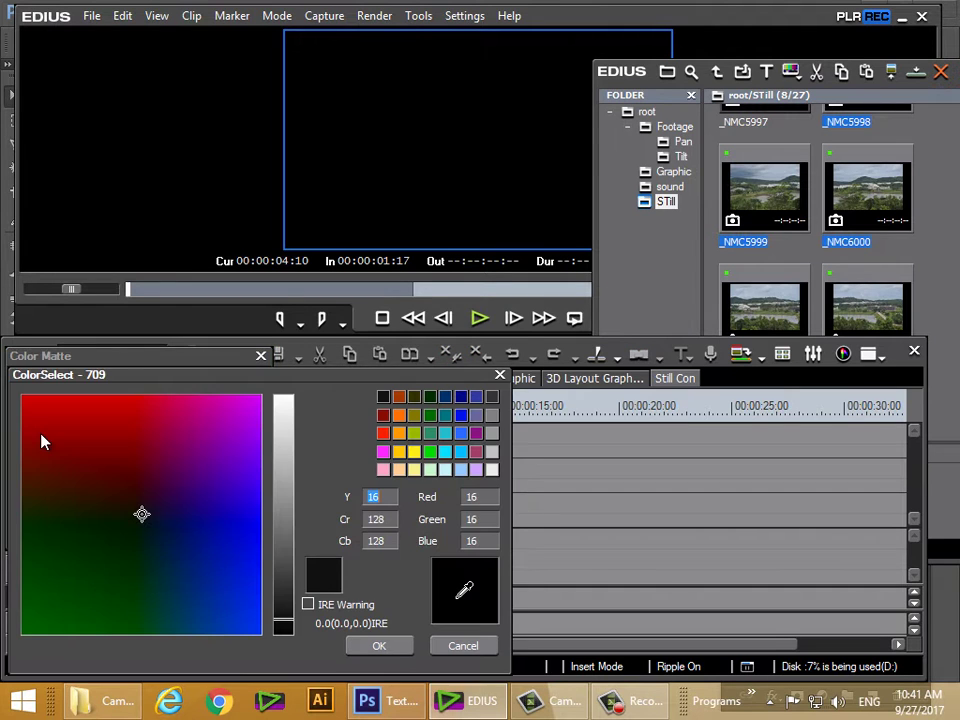
{"action": "left_click", "coordinate": [284, 403]}
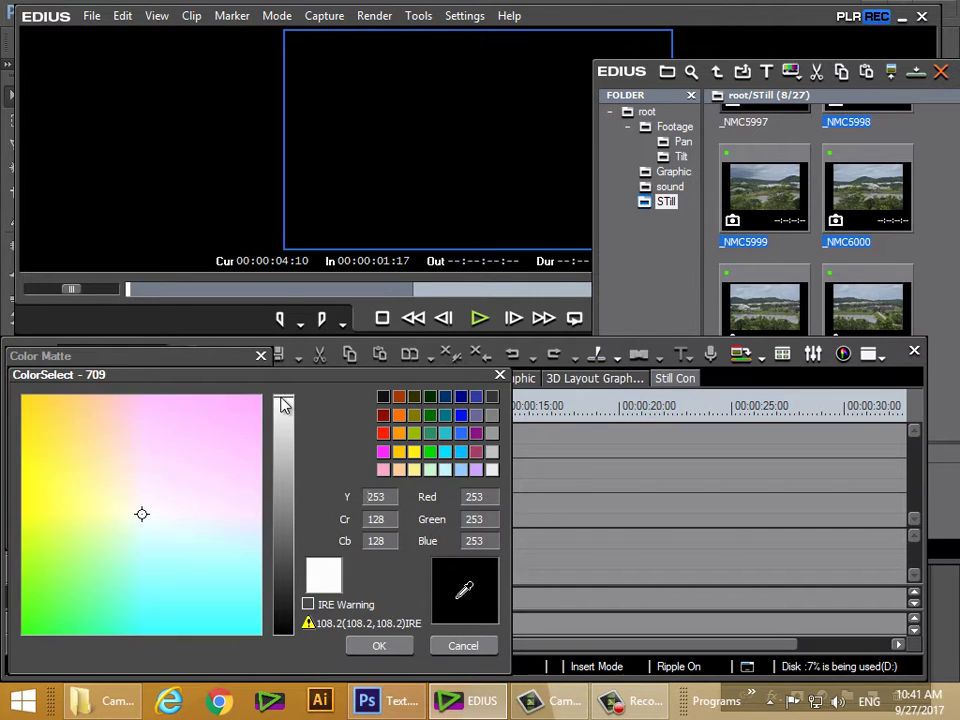
{"action": "left_click", "coordinate": [357, 645]}
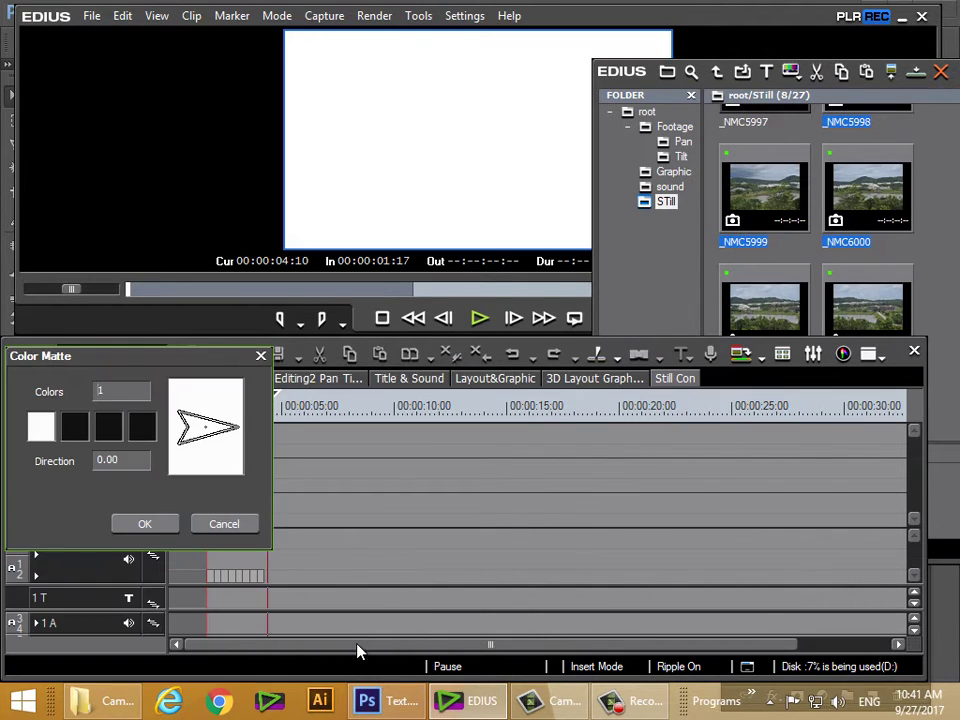
{"action": "left_click", "coordinate": [146, 527]}
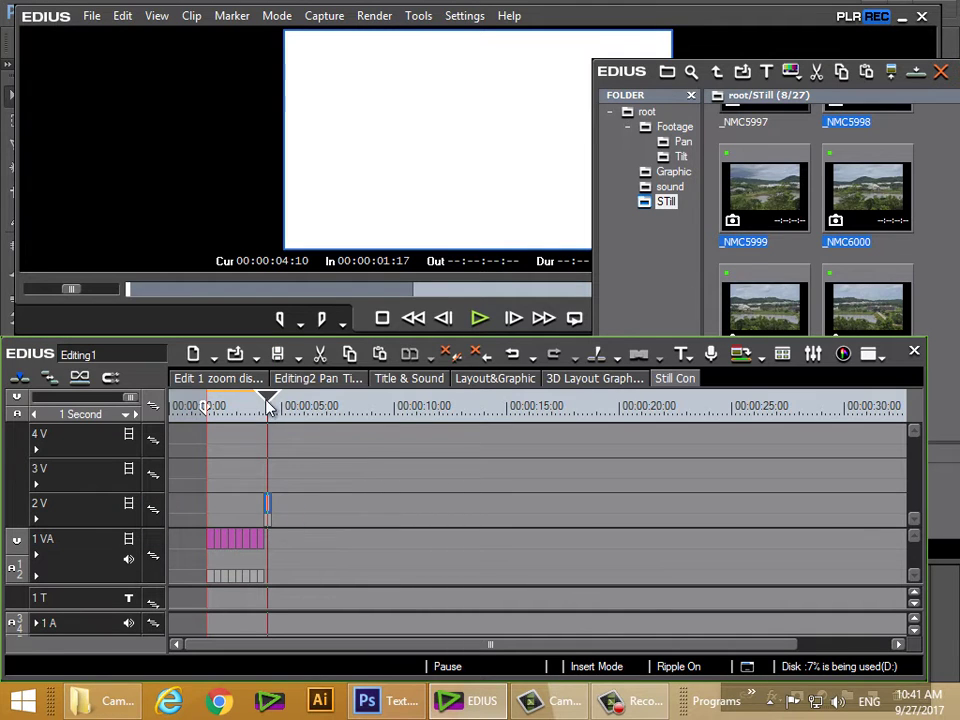
Move the white matte clip from track 2 V to directly behind the last still on track 1 VA
{"action": "left_click_drag", "start_coordinate": [268, 405], "coordinate": [300, 415]}
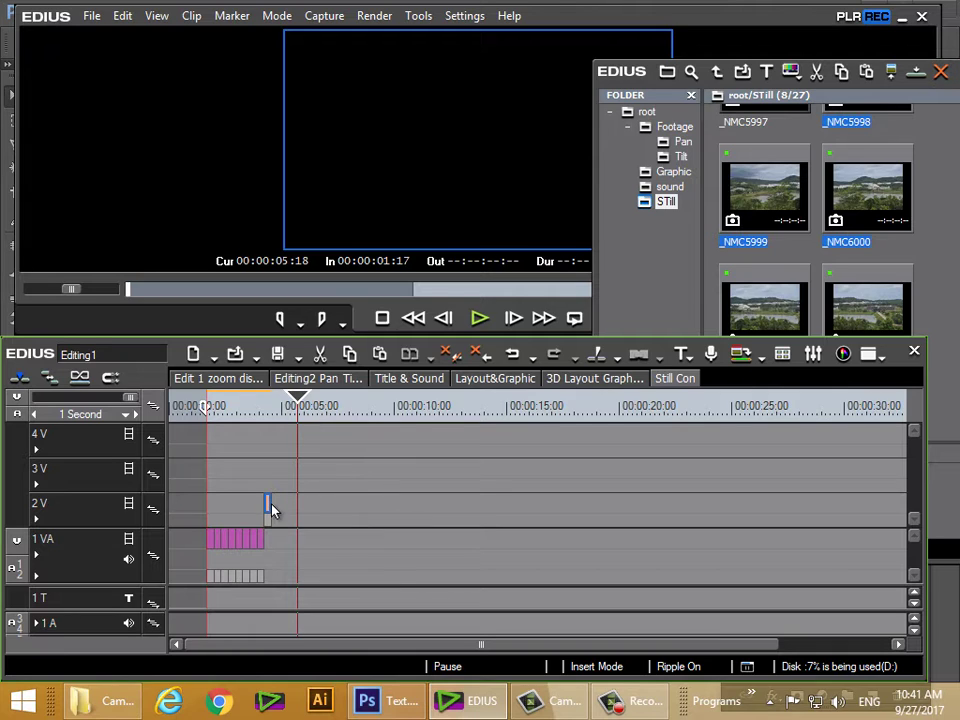
{"action": "left_click_drag", "start_coordinate": [268, 514], "coordinate": [266, 537]}
{"action": "left_click_drag", "start_coordinate": [300, 410], "coordinate": [273, 420]}
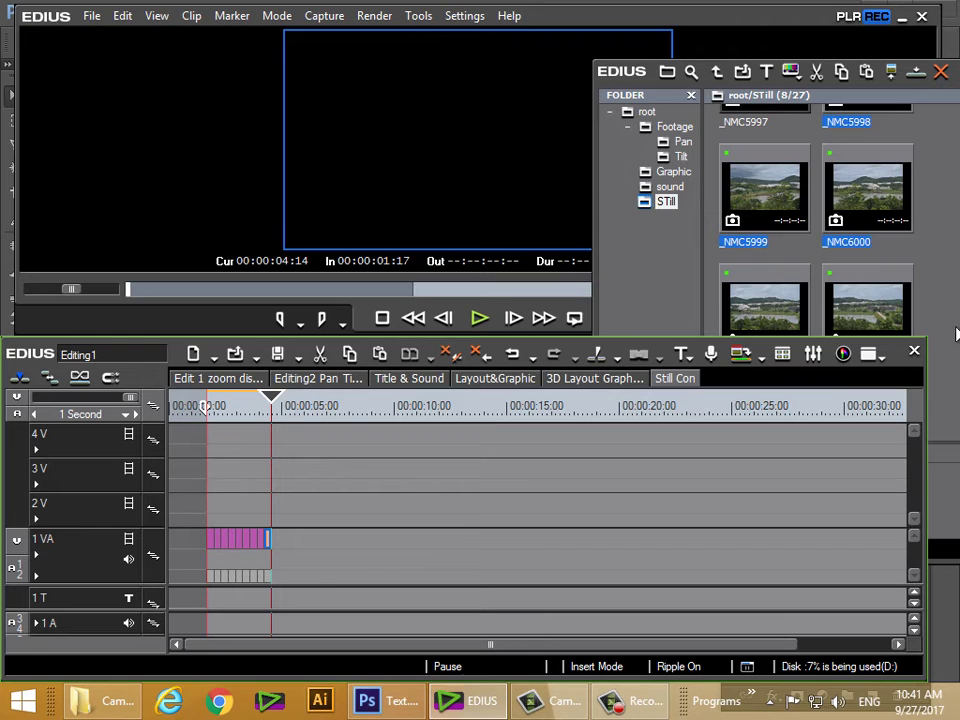
Place the stills _NMC5995 through _NMC5997 from the STill bin folder directly behind the white matte on track 1 VA
{"action": "left_click", "coordinate": [939, 326]}
{"action": "scroll", "coordinate": [939, 326], "scroll_direction": "up", "scroll_amount": 3}
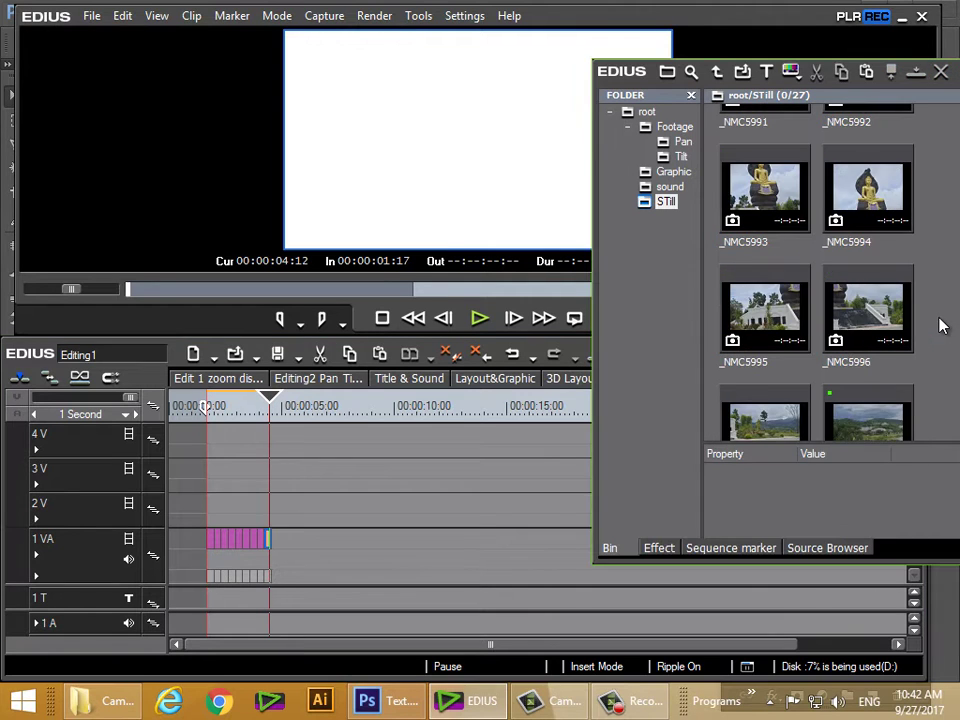
{"action": "scroll", "coordinate": [939, 326], "scroll_direction": "down", "scroll_amount": 2}
{"action": "left_click", "coordinate": [780, 276]}
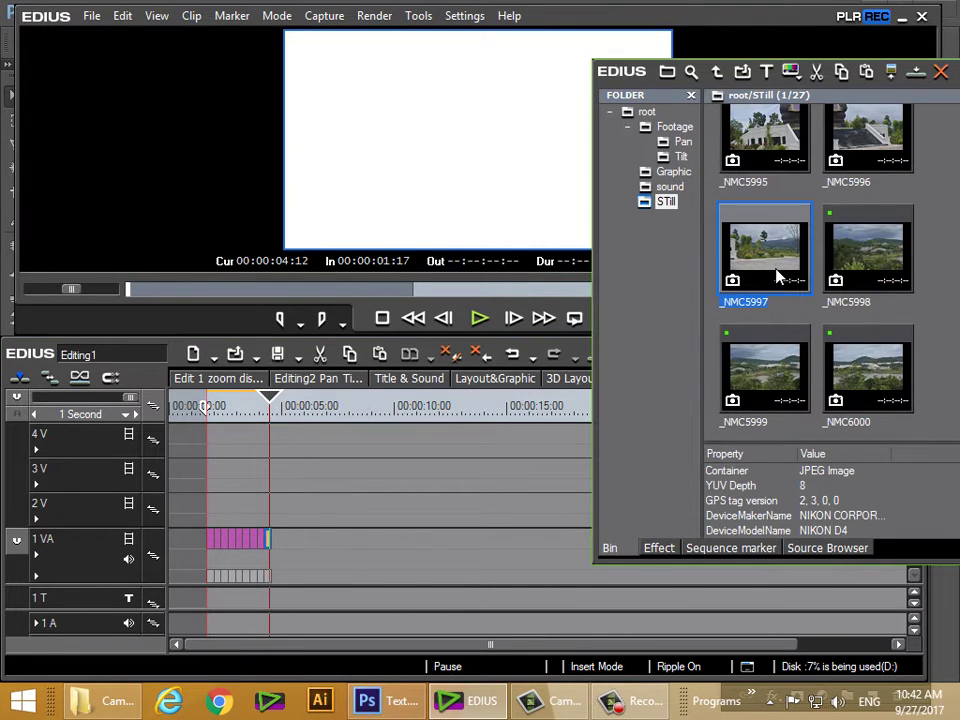
{"action": "scroll", "coordinate": [776, 328], "scroll_direction": "up", "scroll_amount": 2}
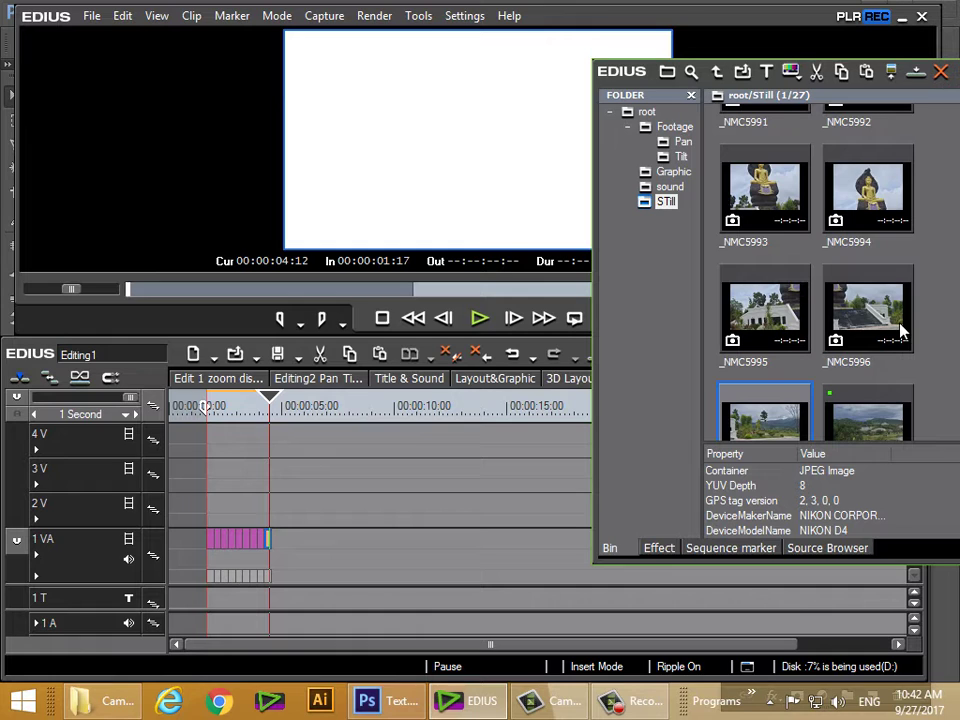
{"action": "left_click", "coordinate": [757, 313], "text": "shift"}
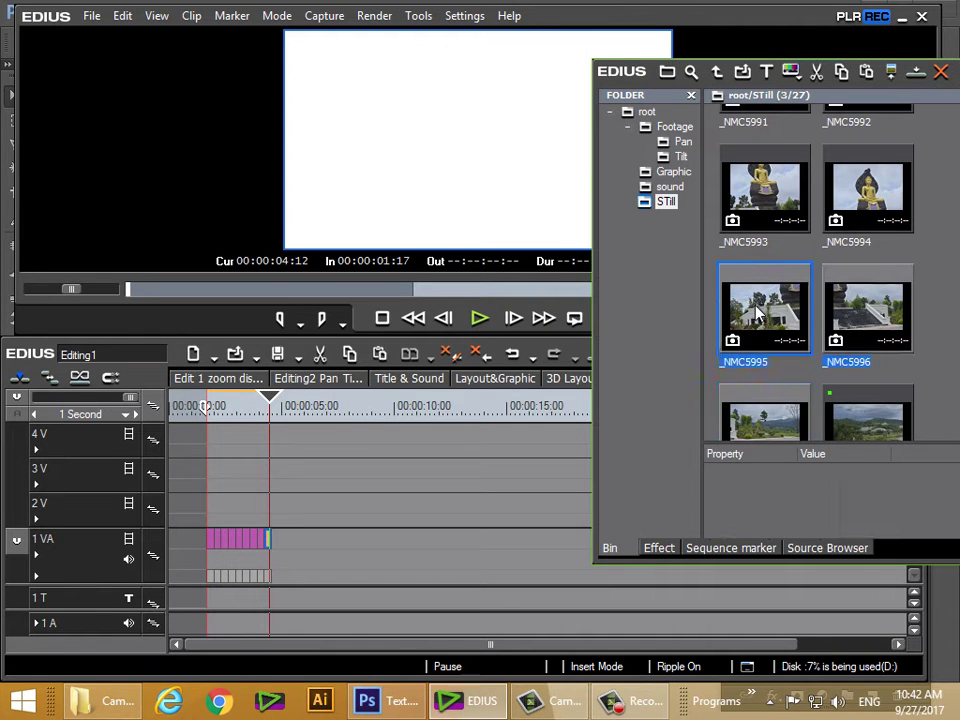
{"action": "left_click_drag", "start_coordinate": [757, 313], "coordinate": [290, 538]}
Play back the sequence from about 00:00:02:00 past the white matte into the newly added stills
{"action": "left_click", "coordinate": [210, 404]}
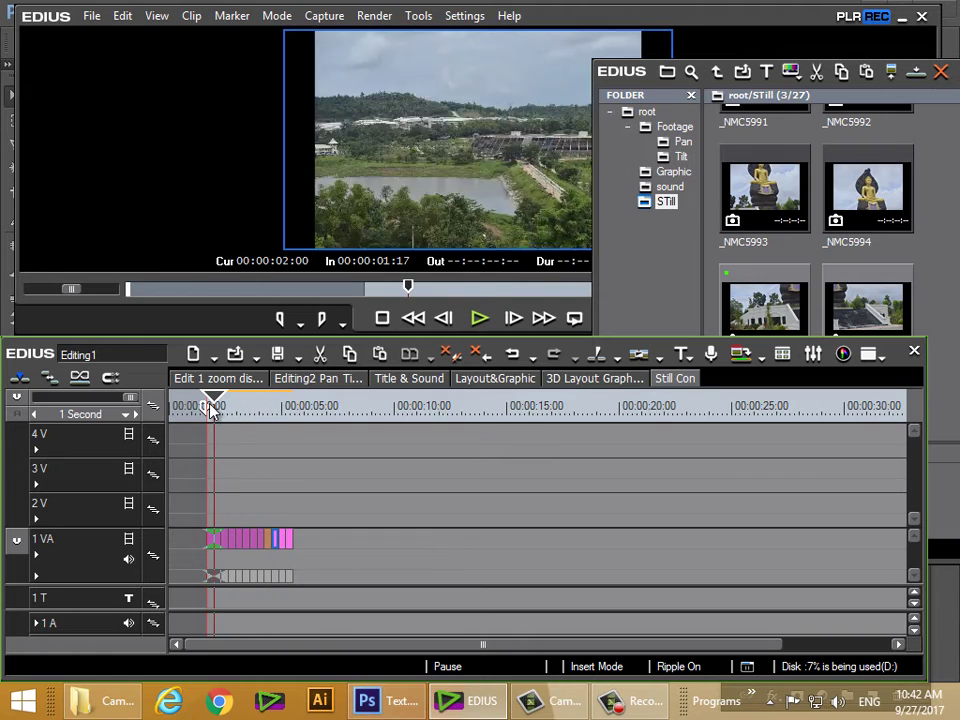
{"action": "key", "text": "space"}
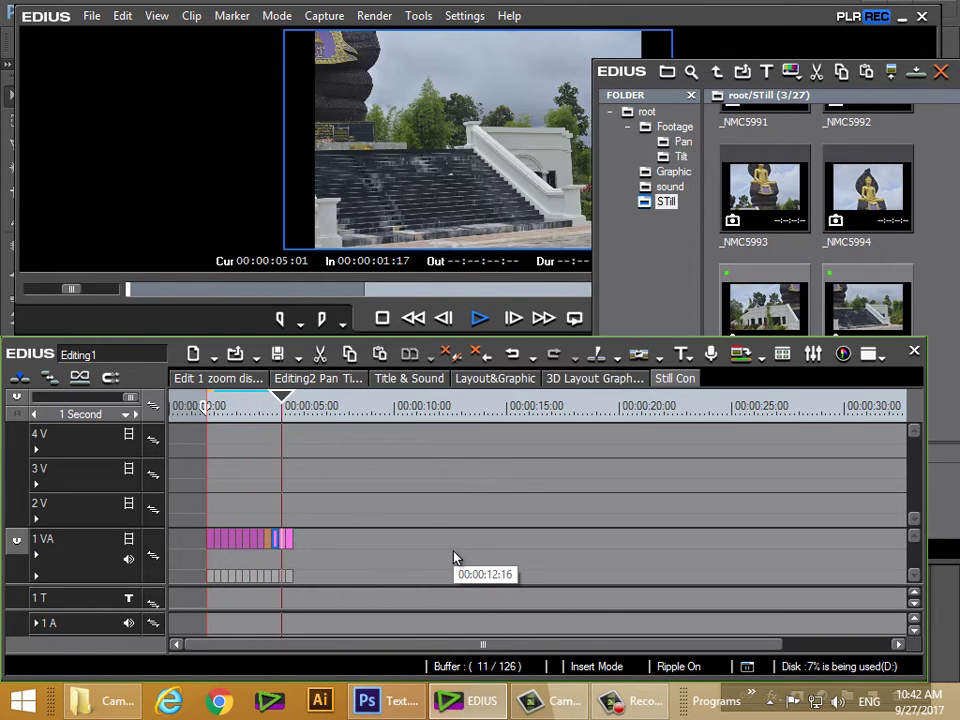
{"action": "key", "text": "space"}
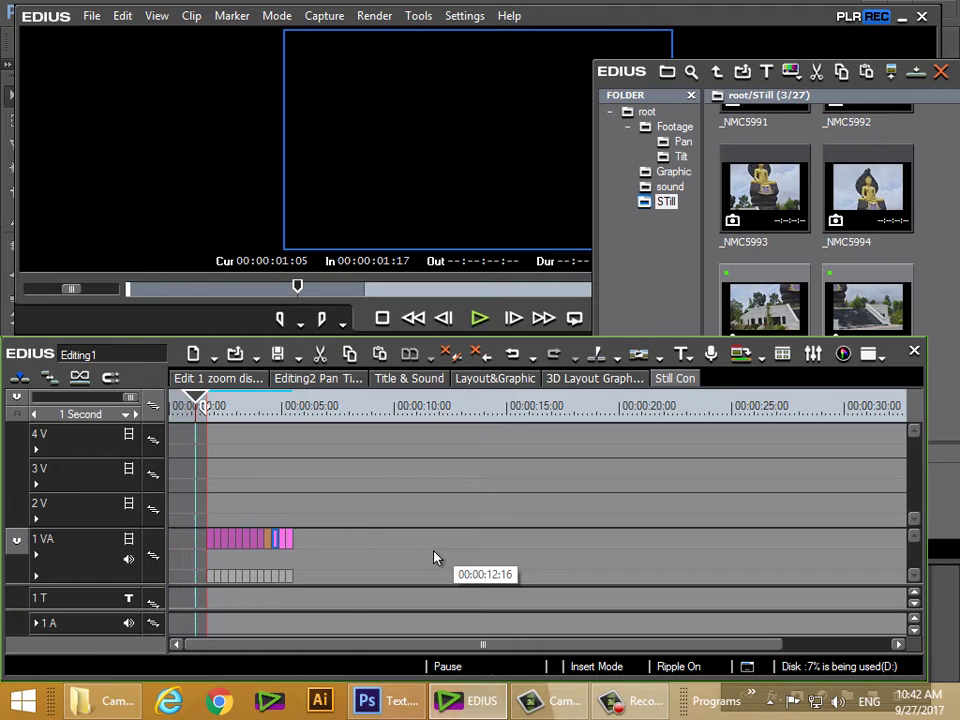
Rearrange the three stills behind the white matte on track 1 VA so that _NMC5997 comes first
{"action": "mouse_move", "coordinate": [280, 542]}
{"action": "left_mouse_down"}
{"action": "mouse_move", "coordinate": [307, 545]}
{"action": "mouse_move", "coordinate": [283, 546]}
{"action": "mouse_move", "coordinate": [296, 560]}
{"action": "mouse_move", "coordinate": [293, 549]}
{"action": "mouse_move", "coordinate": [301, 551]}
{"action": "mouse_move", "coordinate": [289, 548]}
{"action": "left_mouse_up"}
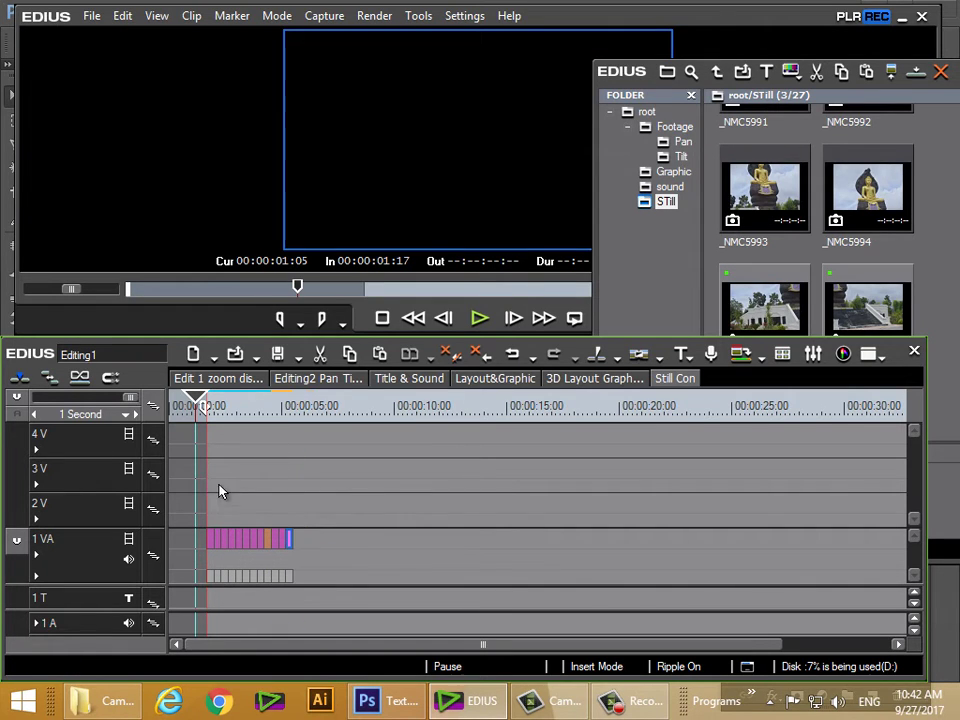
{"action": "left_click", "coordinate": [135, 414]}
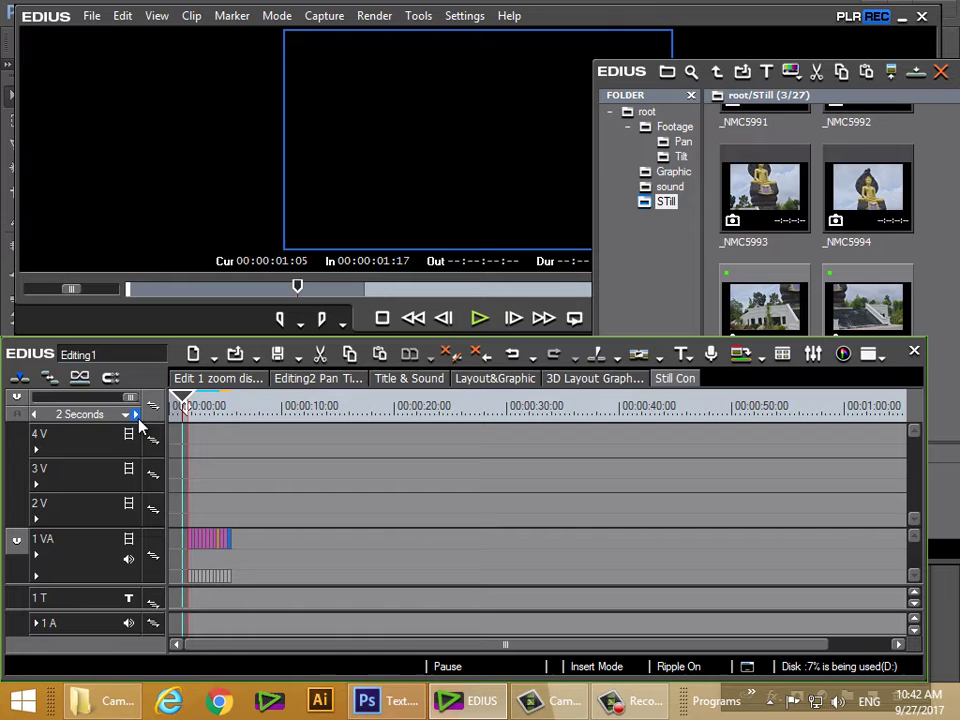
{"action": "left_click", "coordinate": [34, 414]}
{"action": "left_click", "coordinate": [34, 414]}
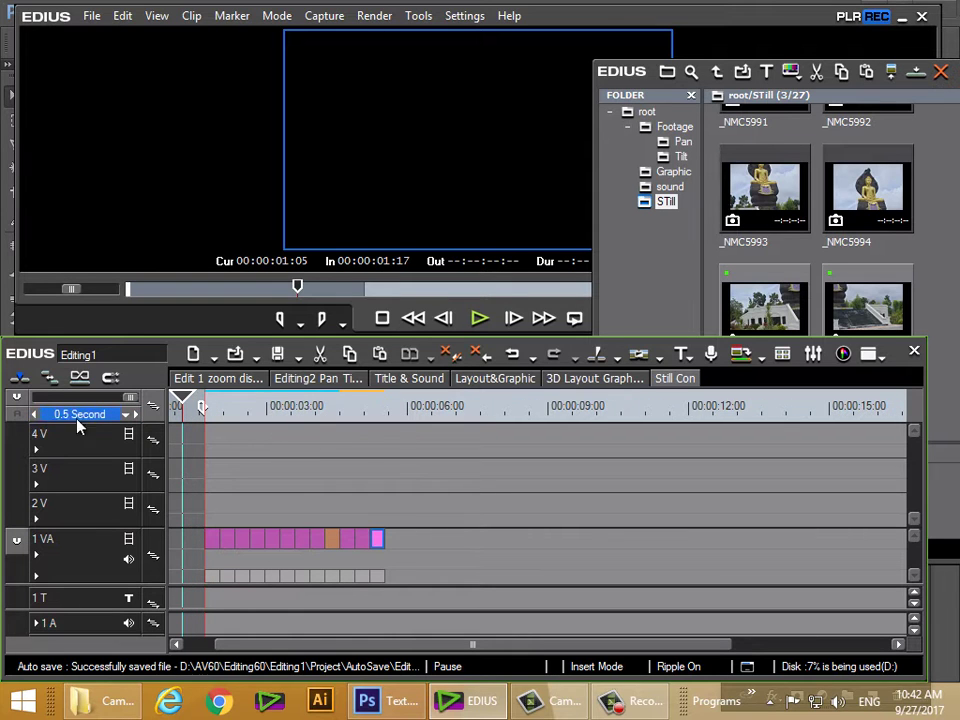
Play back the rearranged stills and paste a copy of the white matte behind the last still at 00:00:05:13
{"action": "key", "text": "space"}
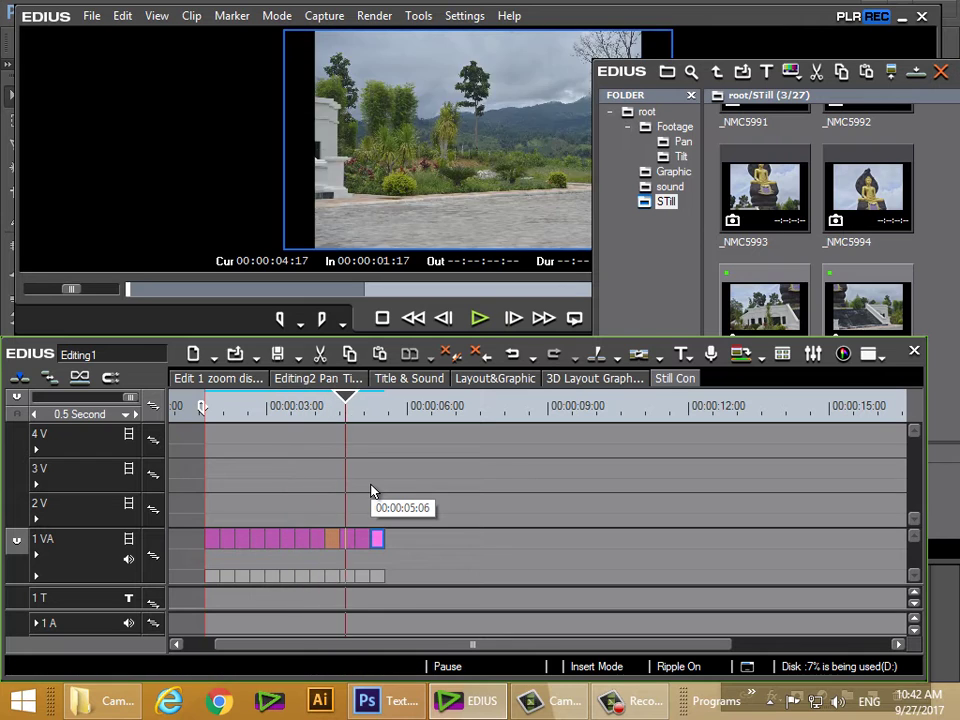
{"action": "key", "text": "Home"}
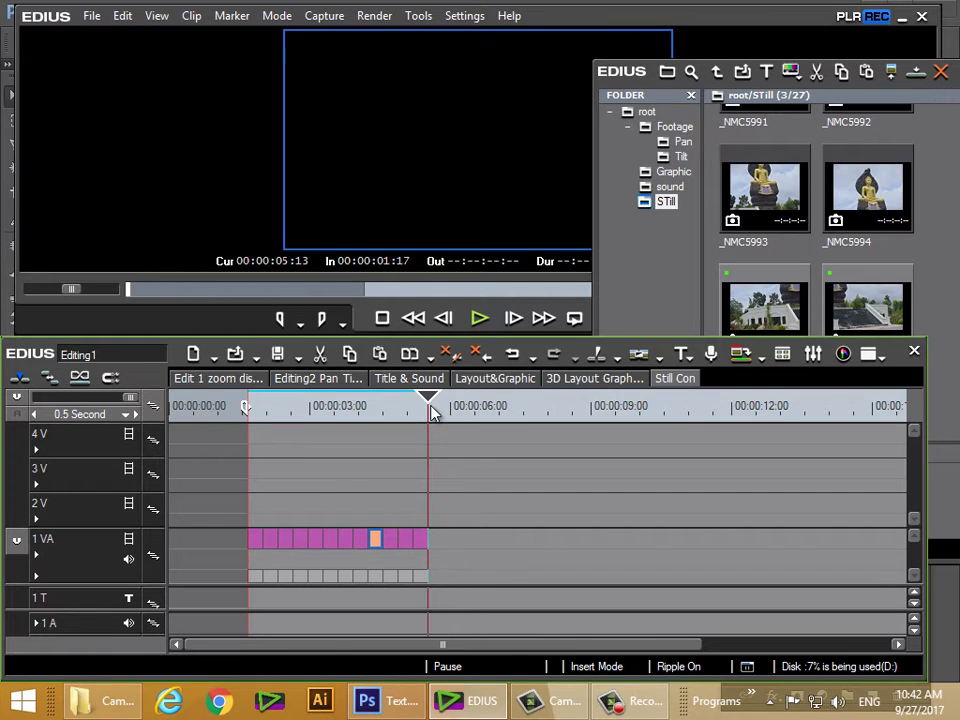
{"action": "key", "text": "ctrl+v"}
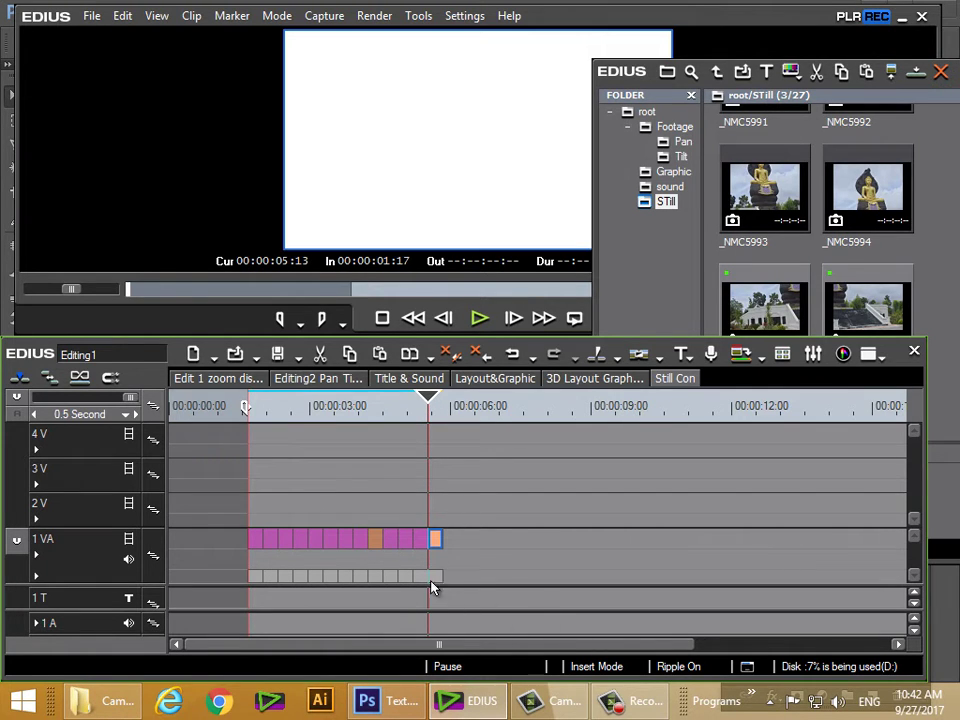
Place the stills _NMC5987 through _NMC5991 from the STill bin folder directly behind the second white matte on track 1 VA
{"action": "left_click", "coordinate": [919, 254]}
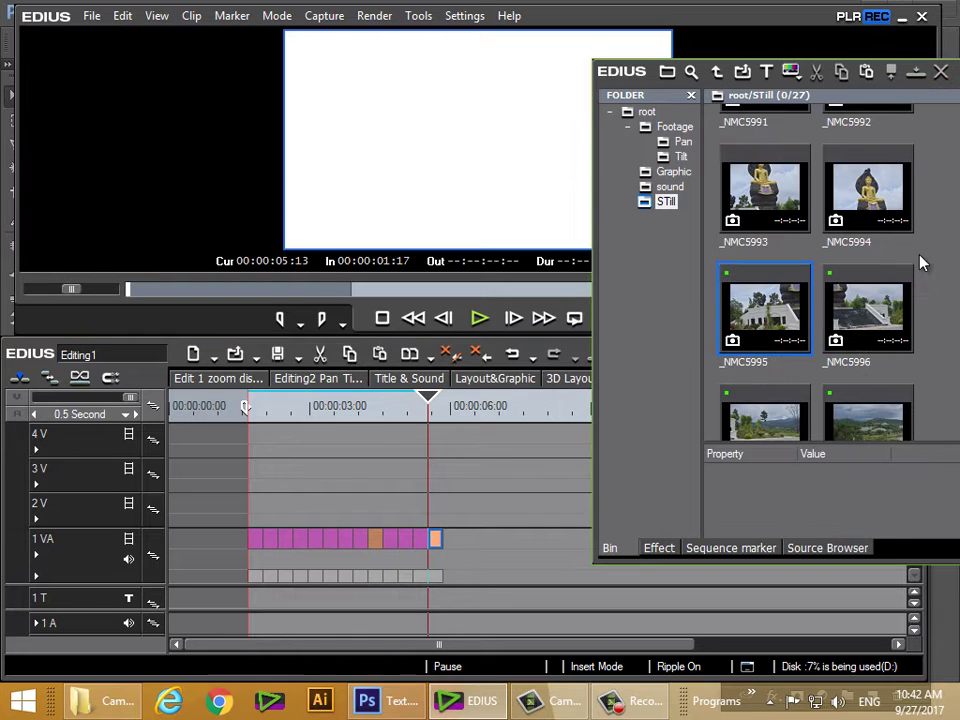
{"action": "scroll", "coordinate": [921, 270], "scroll_direction": "up", "scroll_amount": 2}
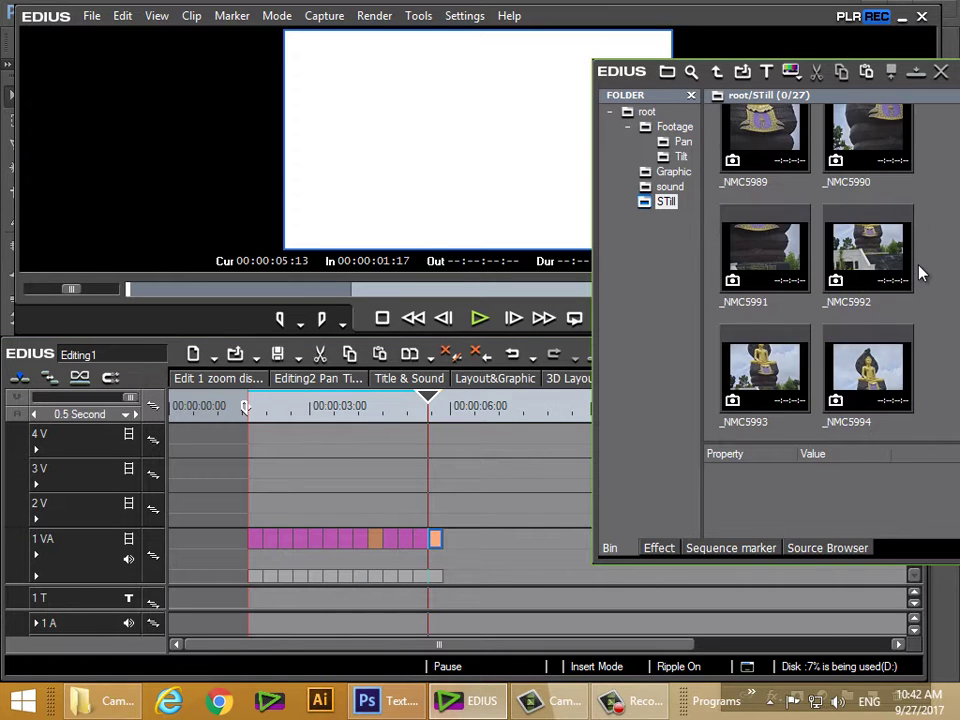
{"action": "left_click", "coordinate": [752, 390]}
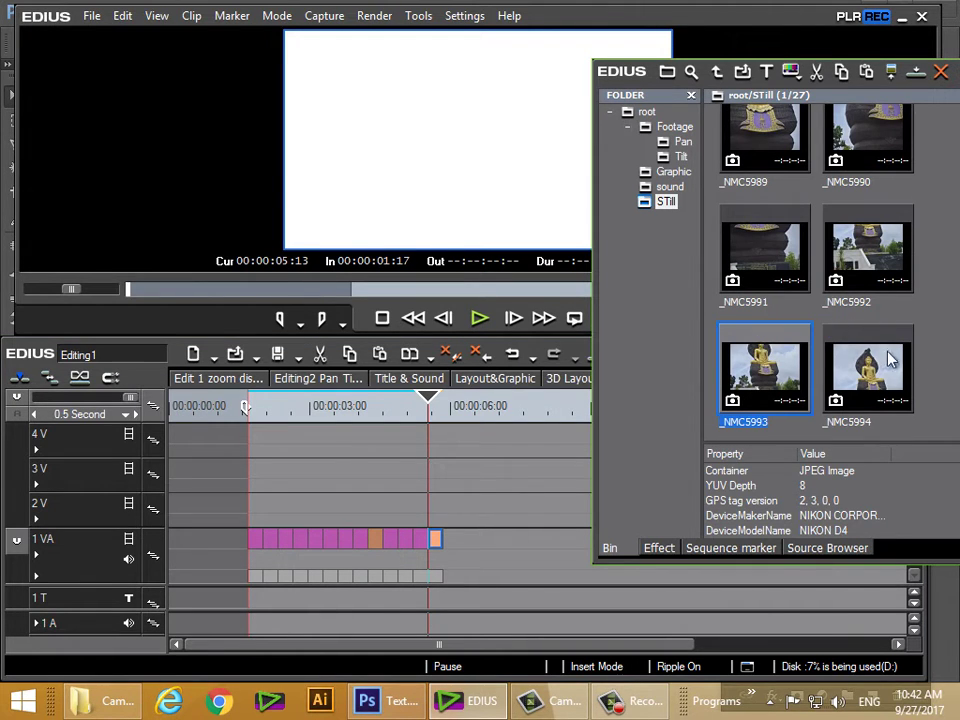
{"action": "scroll", "coordinate": [890, 360], "scroll_direction": "up", "scroll_amount": 3}
{"action": "scroll", "coordinate": [893, 367], "scroll_direction": "down", "scroll_amount": 3}
{"action": "left_click", "coordinate": [780, 279]}
{"action": "scroll", "coordinate": [834, 310], "scroll_direction": "up", "scroll_amount": 2}
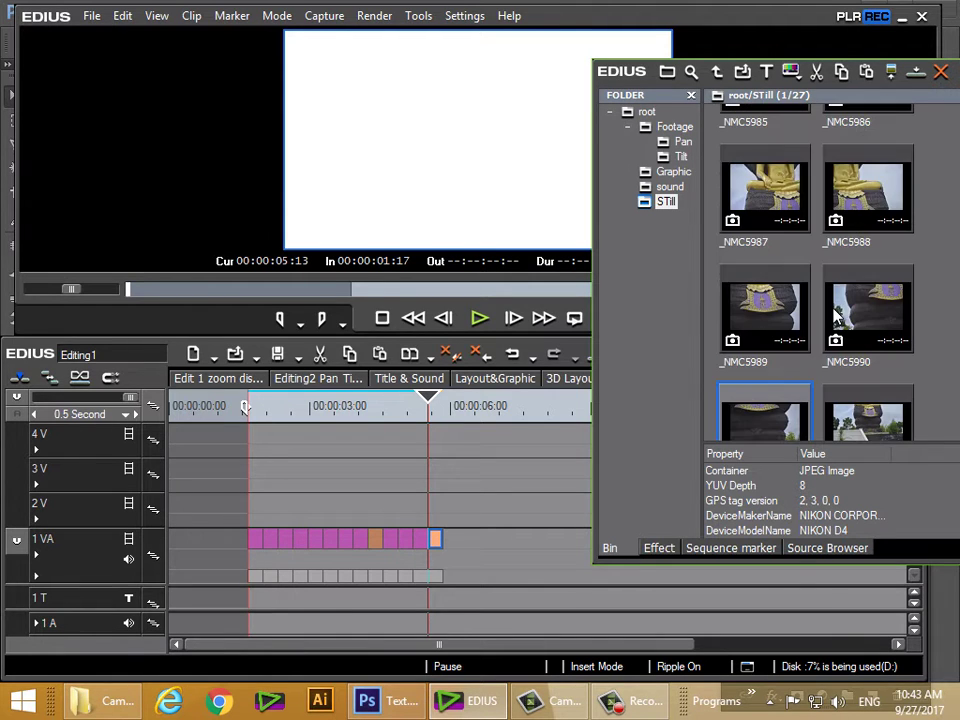
{"action": "left_click", "coordinate": [777, 338]}
{"action": "left_click", "coordinate": [866, 318], "text": "ctrl"}
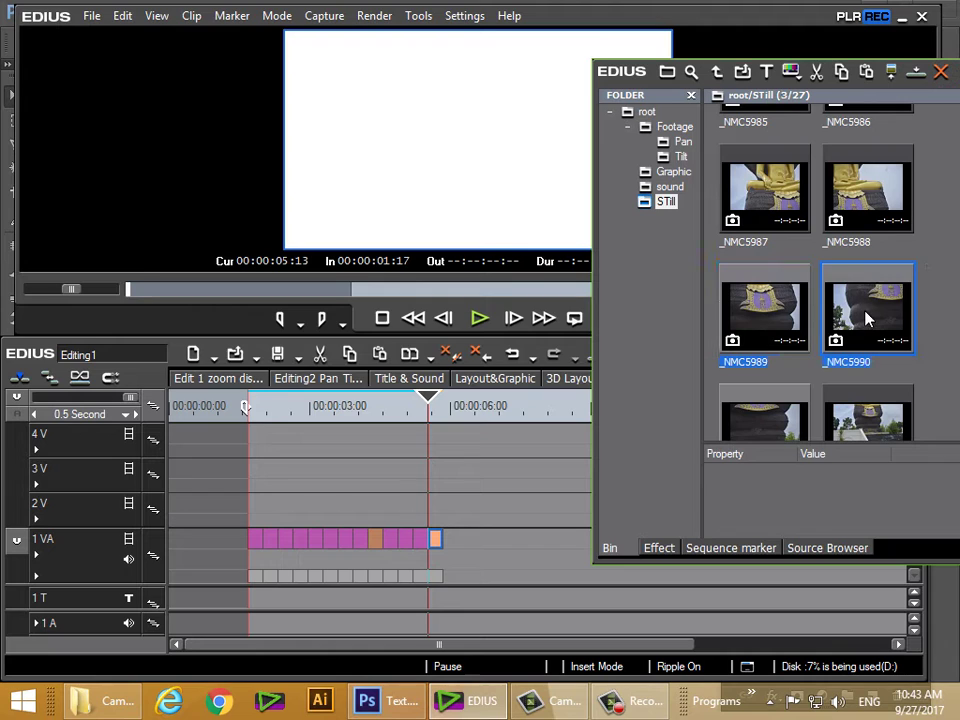
{"action": "left_click", "coordinate": [857, 205], "text": "ctrl"}
{"action": "left_click", "coordinate": [765, 230], "text": "ctrl"}
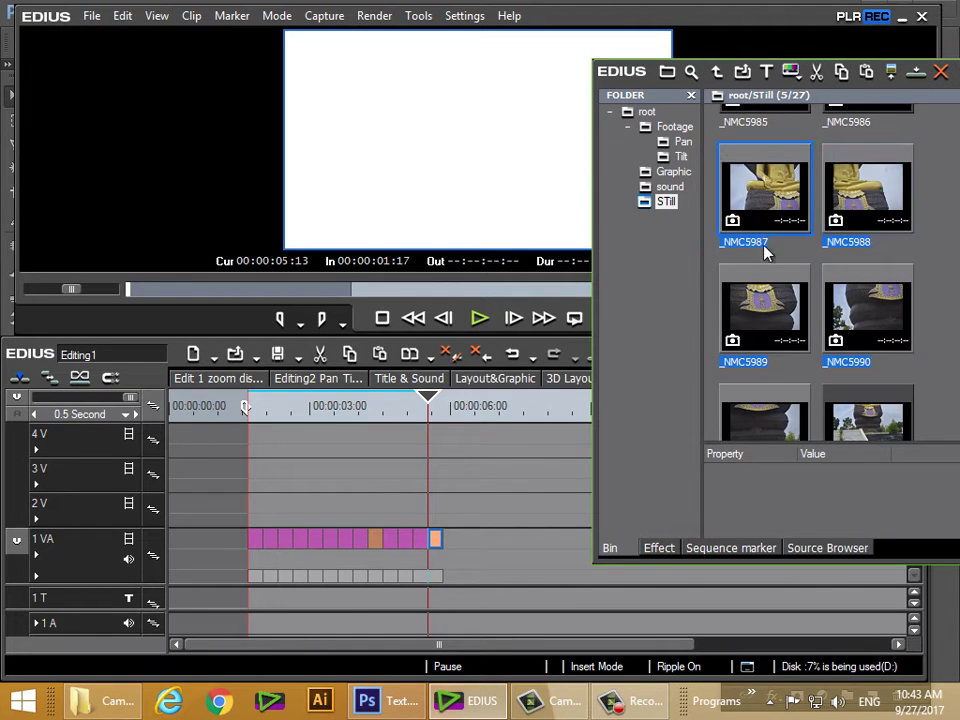
{"action": "scroll", "coordinate": [772, 340], "scroll_direction": "up", "scroll_amount": 2}
{"action": "scroll", "coordinate": [772, 340], "scroll_direction": "down", "scroll_amount": 9}
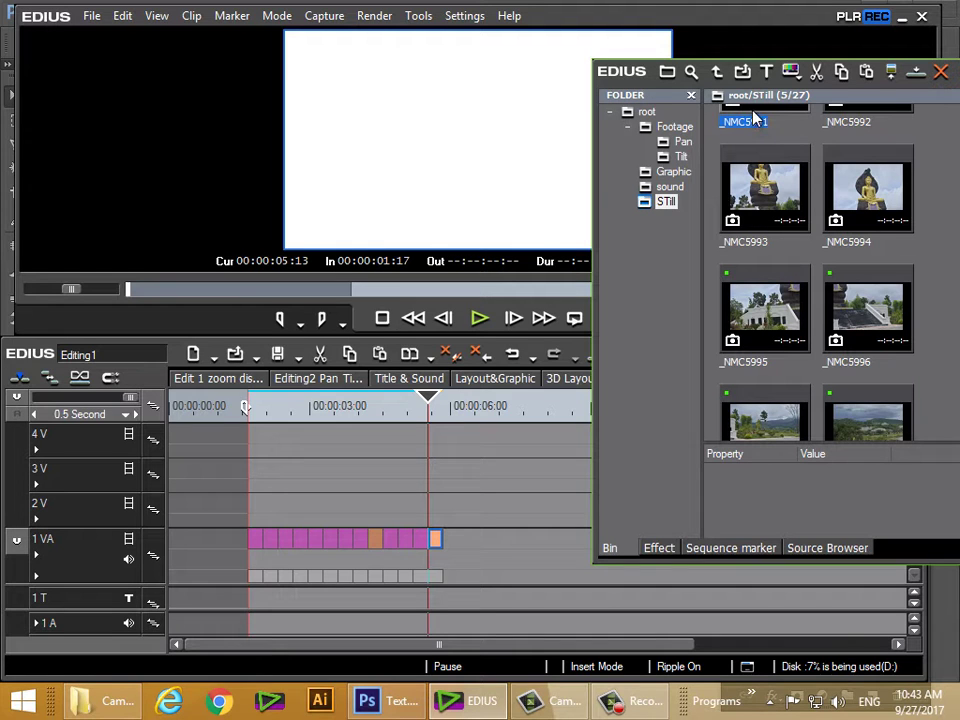
{"action": "left_click_drag", "start_coordinate": [755, 118], "coordinate": [443, 545]}
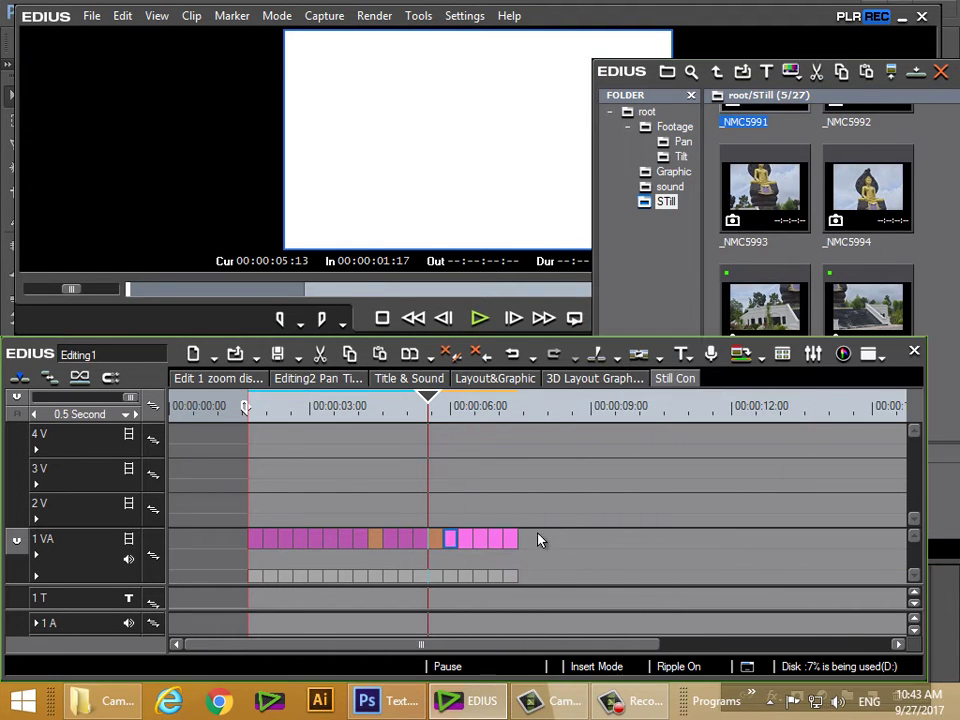
Play back the five newly added stills behind the second white matte
{"action": "key", "text": "space"}
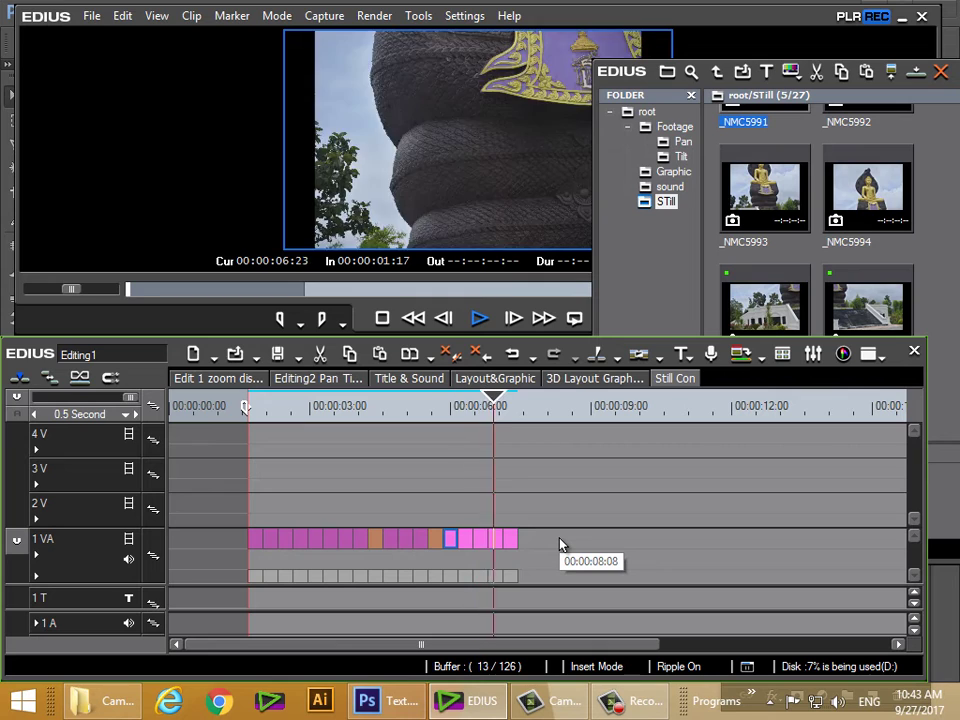
{"action": "key", "text": "space"}
{"action": "key", "text": "space"}
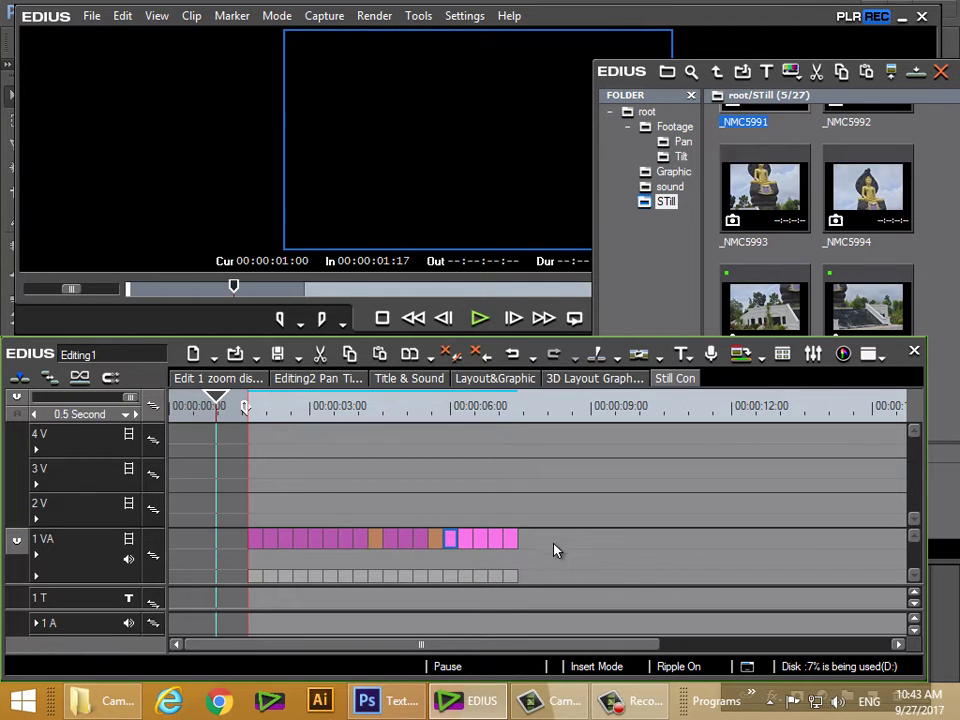
Reverse the order of the five stills behind the second white matte so the series ends with _NMC5987, and play it back
{"action": "left_click_drag", "start_coordinate": [458, 545], "coordinate": [538, 549]}
{"action": "left_click_drag", "start_coordinate": [597, 543], "coordinate": [454, 564]}
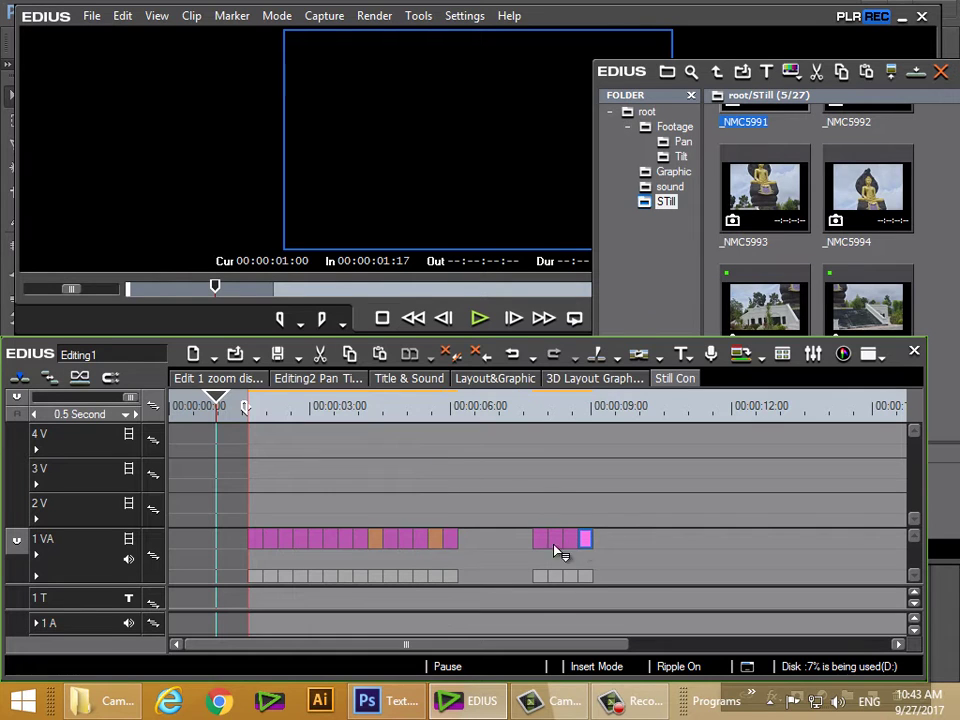
{"action": "left_click_drag", "start_coordinate": [560, 553], "coordinate": [470, 561]}
{"action": "left_click_drag", "start_coordinate": [590, 543], "coordinate": [487, 555]}
{"action": "left_click_drag", "start_coordinate": [587, 548], "coordinate": [502, 557]}
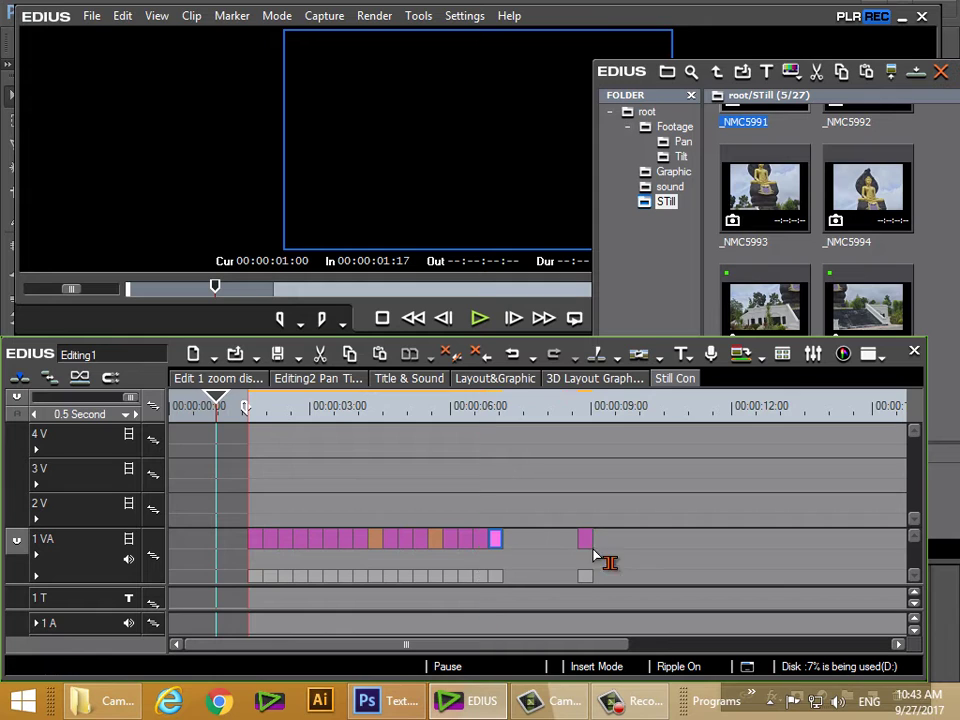
{"action": "left_click", "coordinate": [587, 542]}
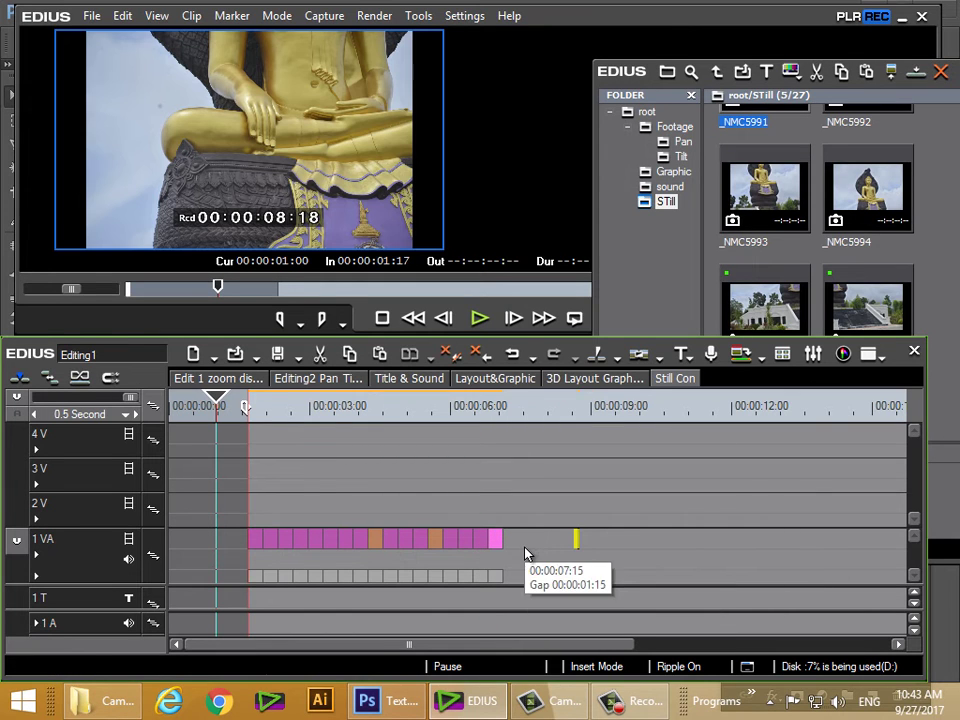
{"action": "left_click_drag", "start_coordinate": [587, 542], "coordinate": [506, 558]}
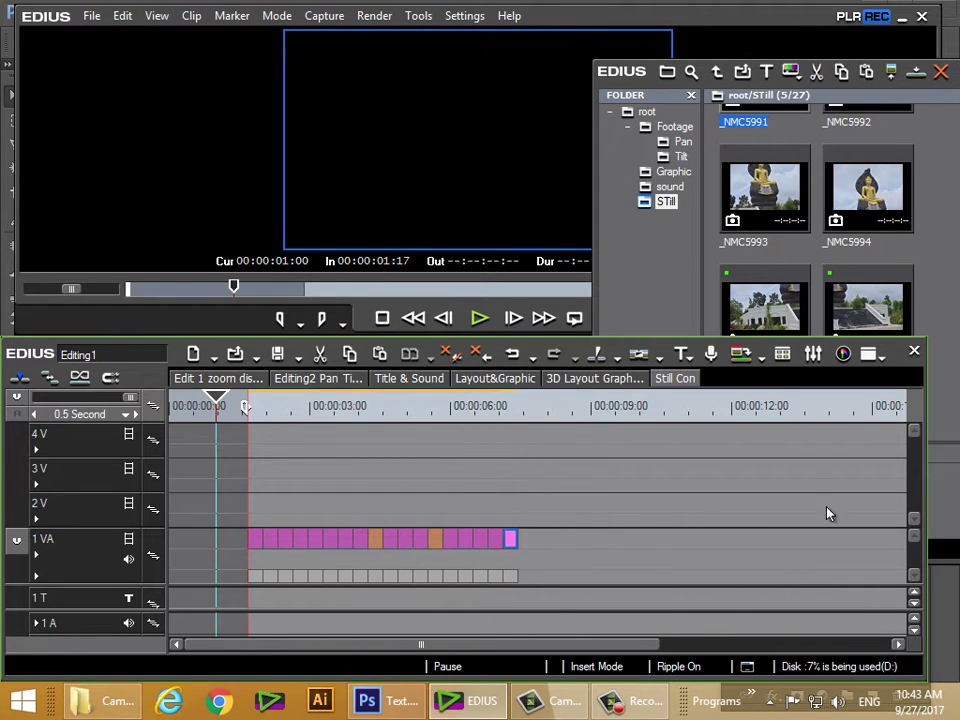
{"action": "key", "text": "space"}
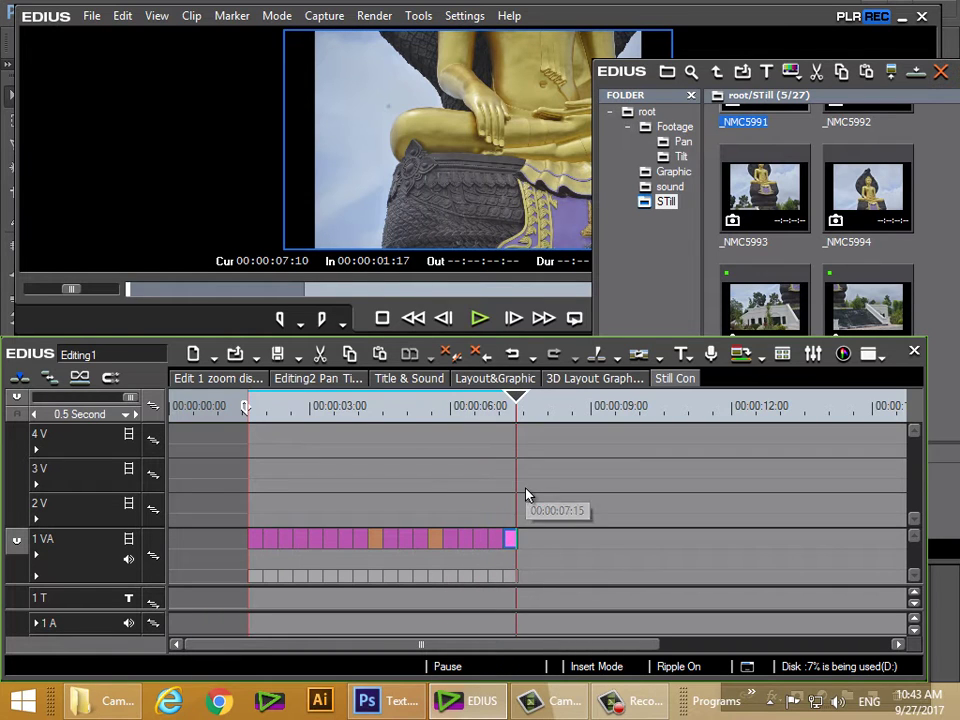
Place the stills _NMC5984 through _NMC5988 from the STill bin folder directly behind the last still on track 1 VA
{"action": "left_click", "coordinate": [943, 307]}
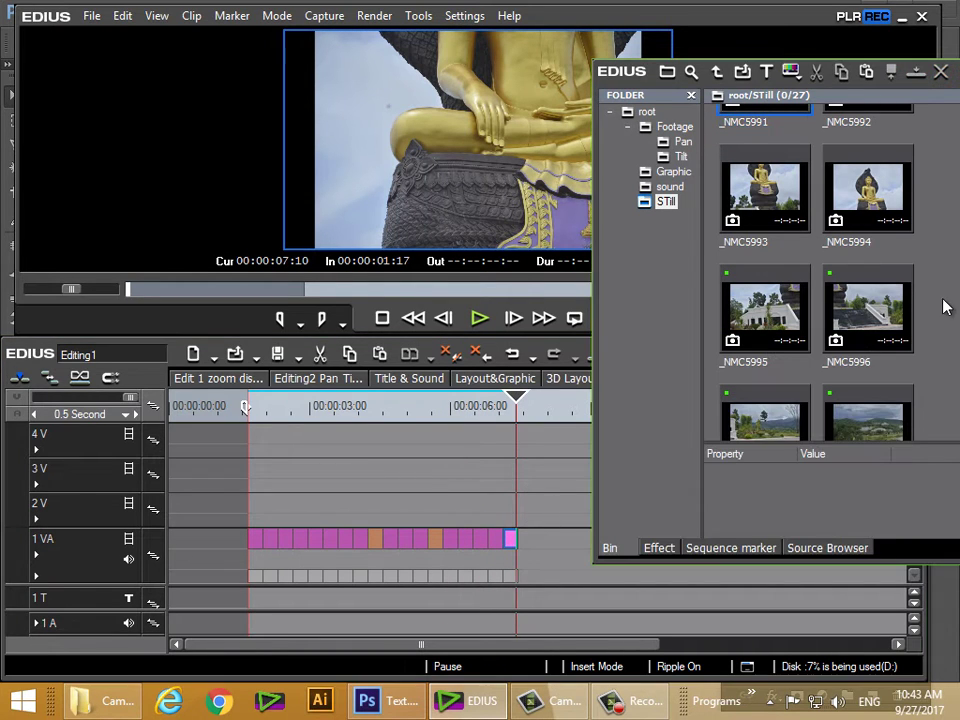
{"action": "scroll", "coordinate": [815, 270], "scroll_direction": "up", "scroll_amount": 10}
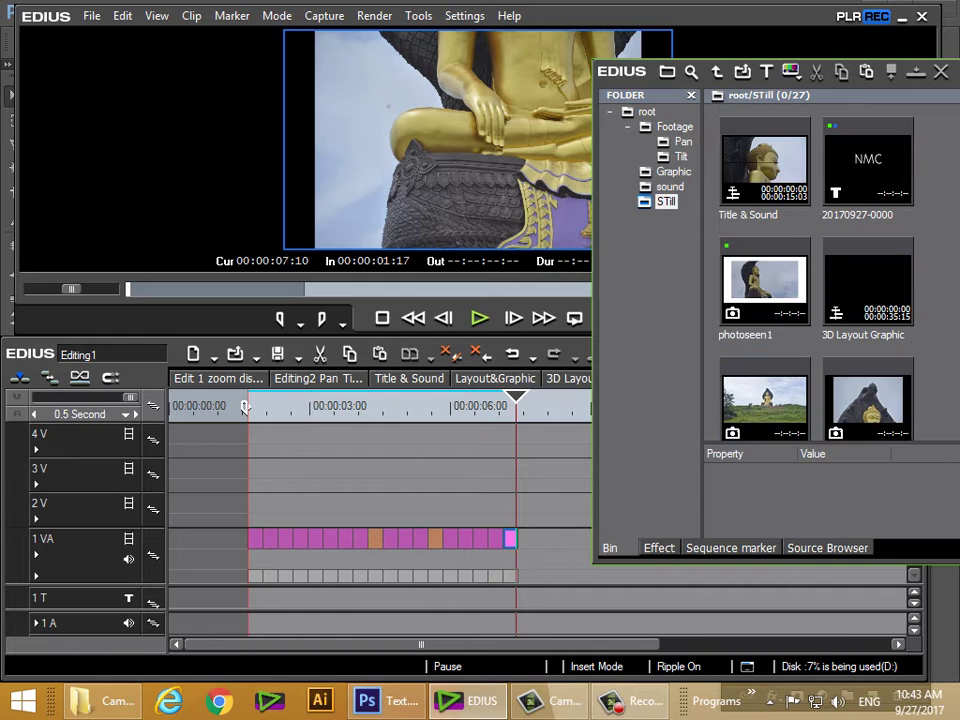
{"action": "scroll", "coordinate": [815, 270], "scroll_direction": "down", "scroll_amount": 3}
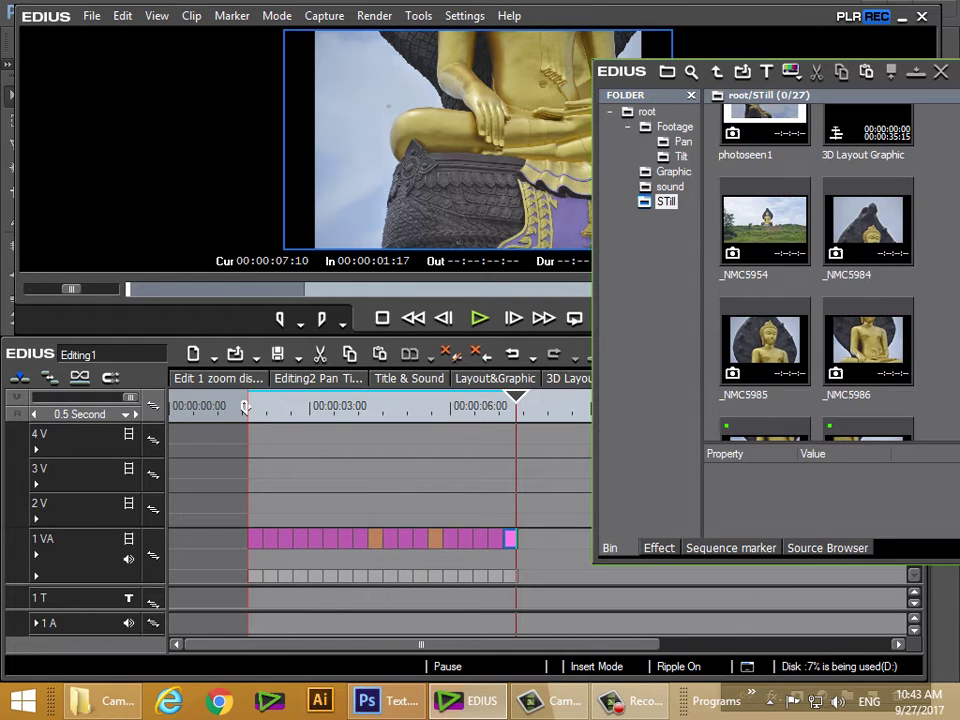
{"action": "scroll", "coordinate": [815, 270], "scroll_direction": "down", "scroll_amount": 4}
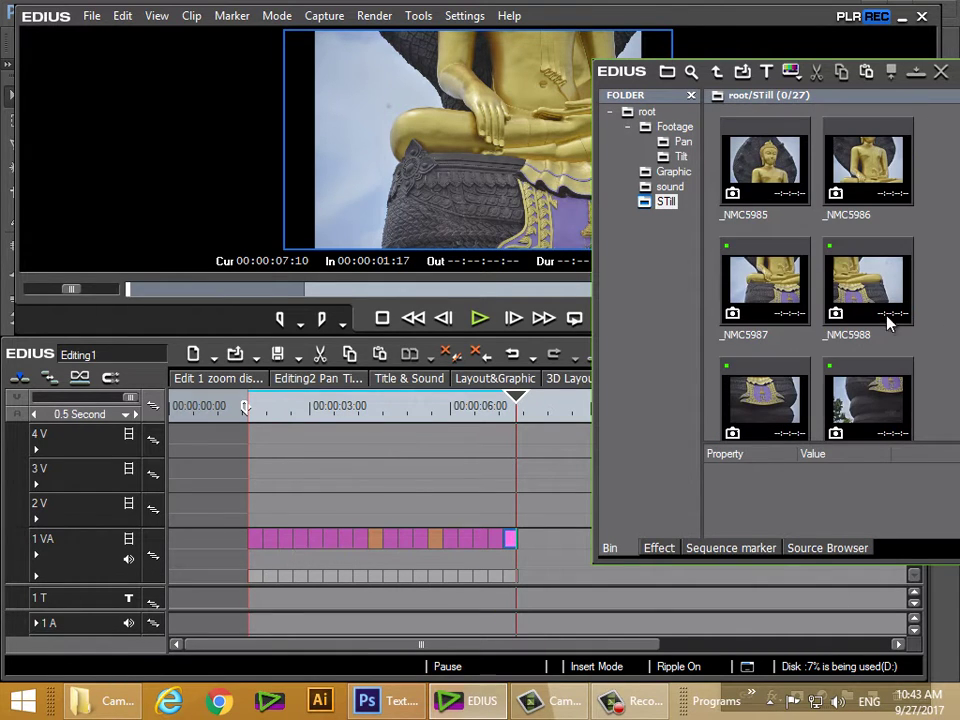
{"action": "left_click", "coordinate": [757, 314]}
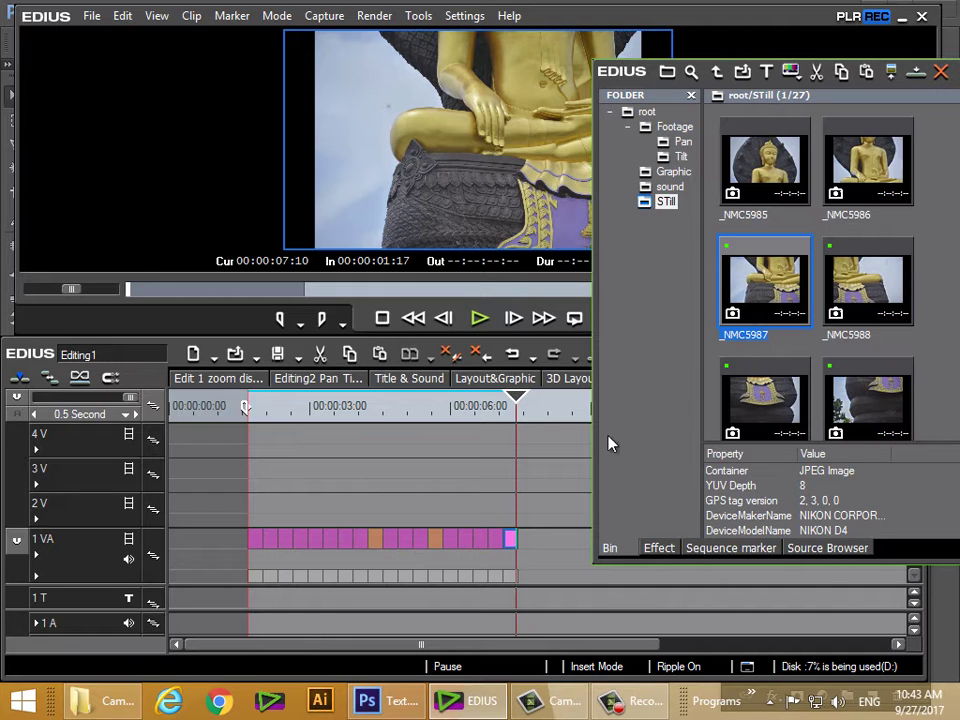
{"action": "left_click", "coordinate": [862, 290]}
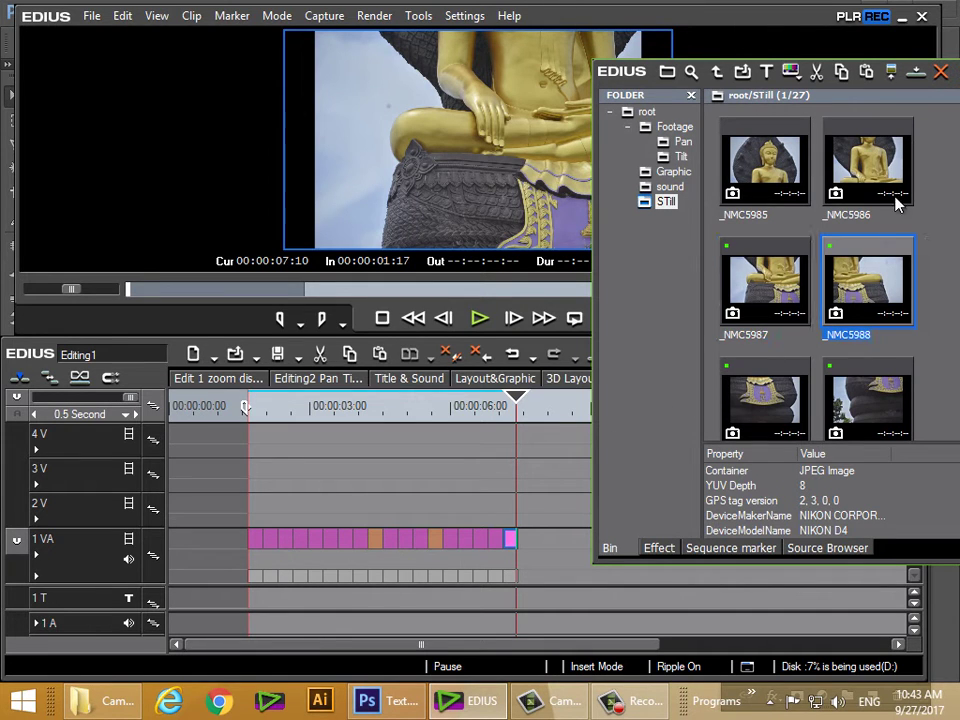
{"action": "left_click", "coordinate": [868, 170], "text": "shift"}
{"action": "left_click", "coordinate": [782, 185], "text": "shift"}
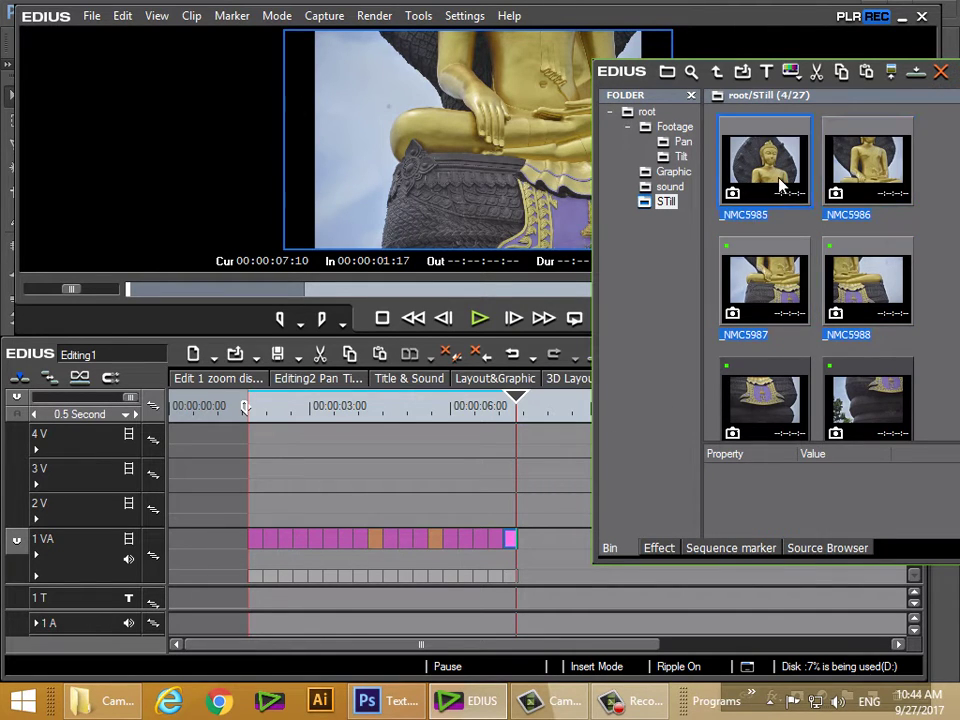
{"action": "left_click", "coordinate": [759, 306], "text": "ctrl"}
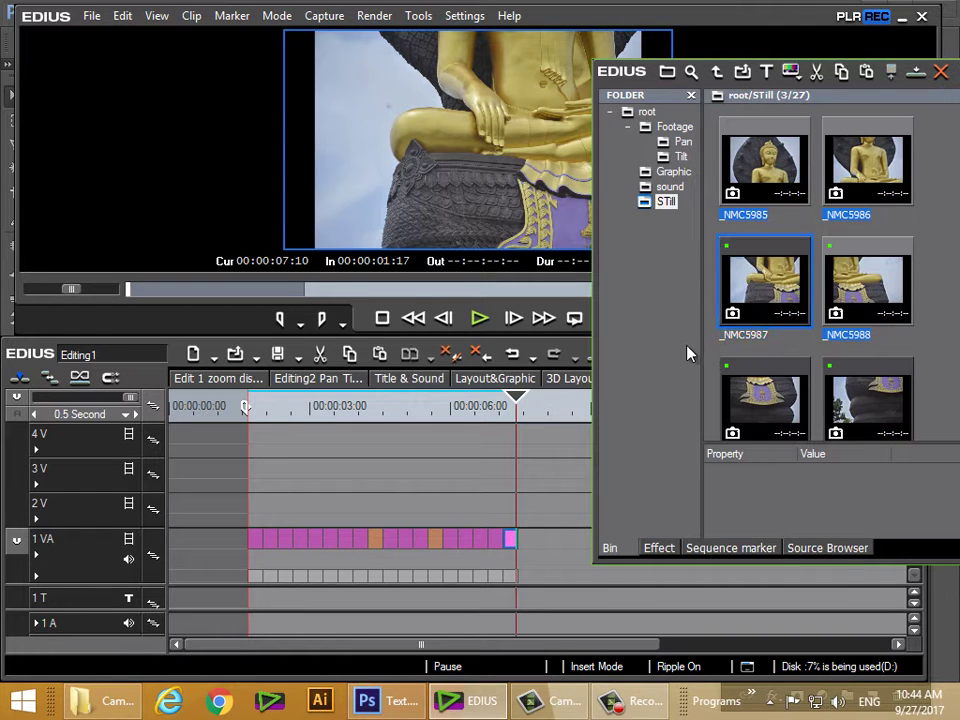
{"action": "left_click", "coordinate": [791, 300]}
{"action": "left_click", "coordinate": [860, 280]}
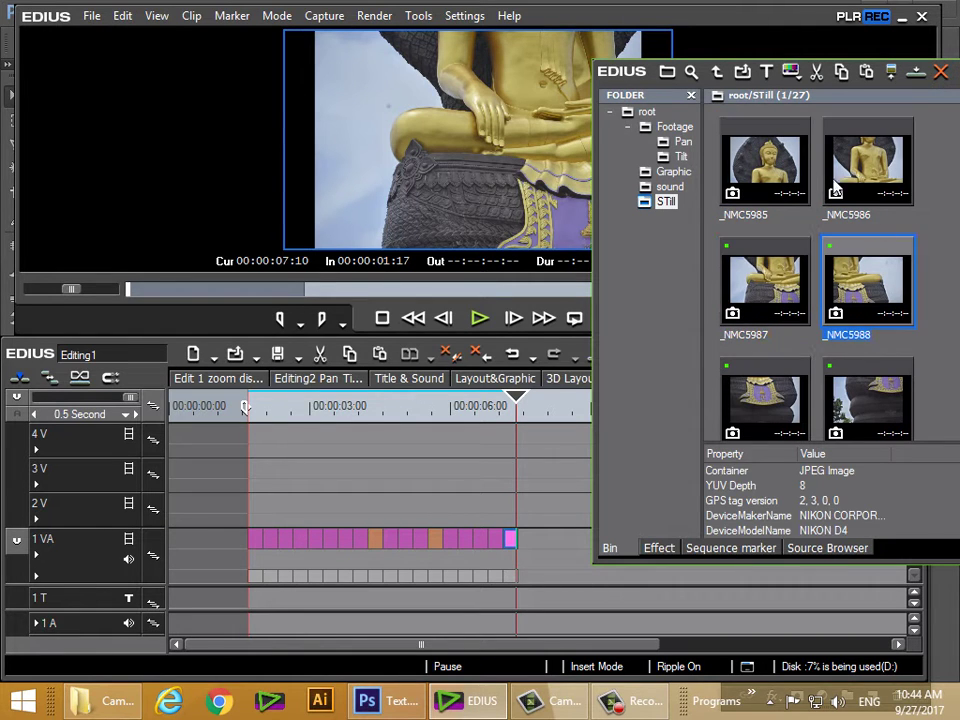
{"action": "left_click", "coordinate": [762, 165], "text": "shift"}
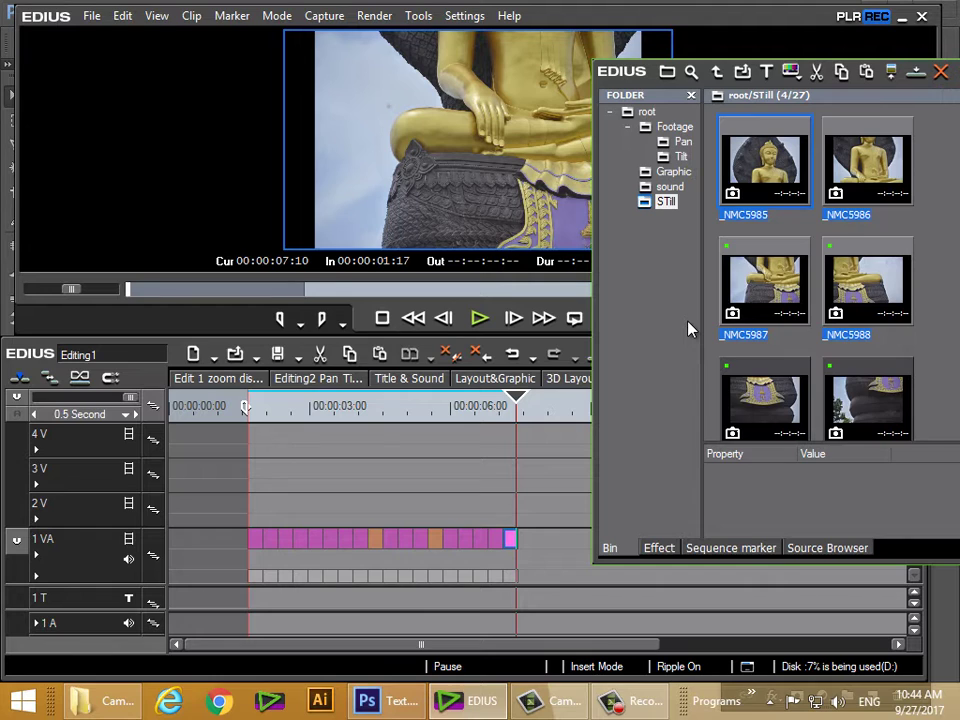
{"action": "scroll", "coordinate": [688, 328], "scroll_direction": "up", "scroll_amount": 2}
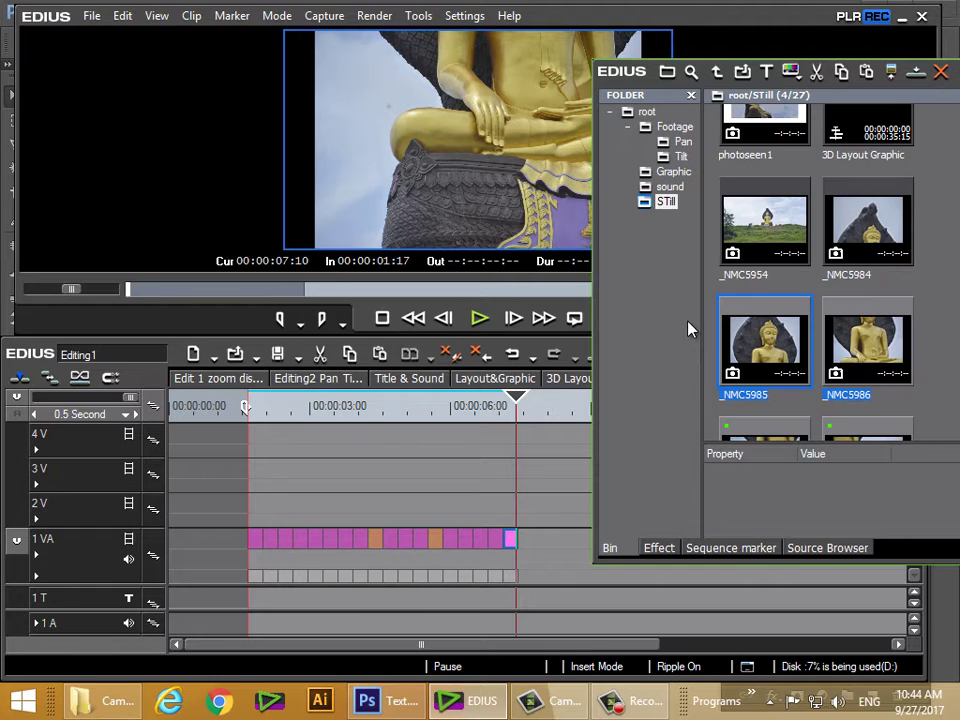
{"action": "left_click", "coordinate": [894, 260], "text": "shift"}
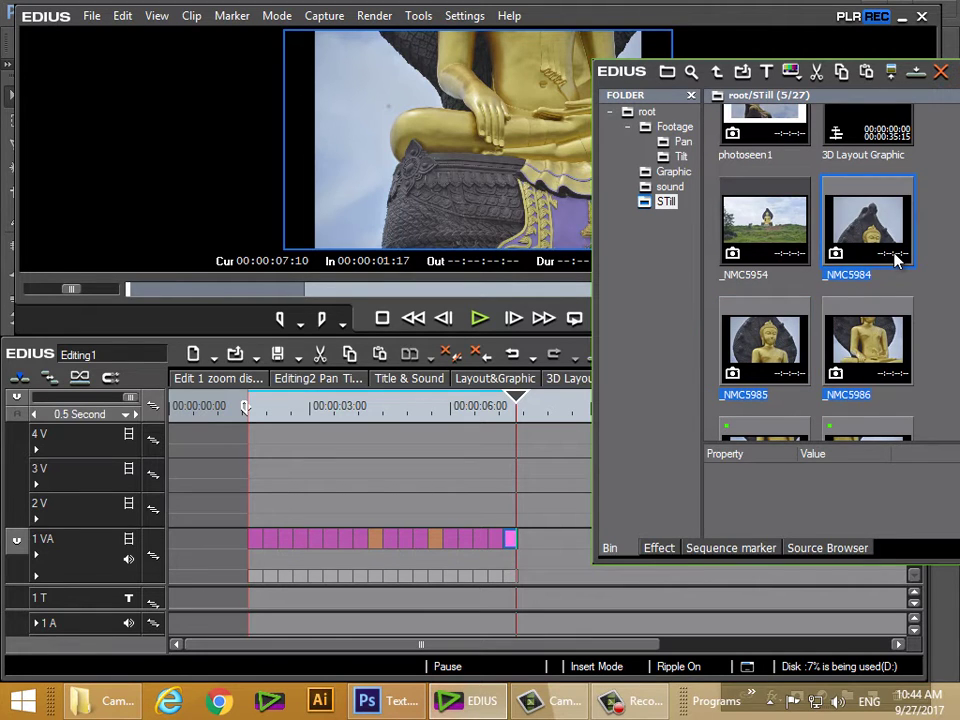
{"action": "left_click_drag", "start_coordinate": [896, 260], "coordinate": [527, 542]}
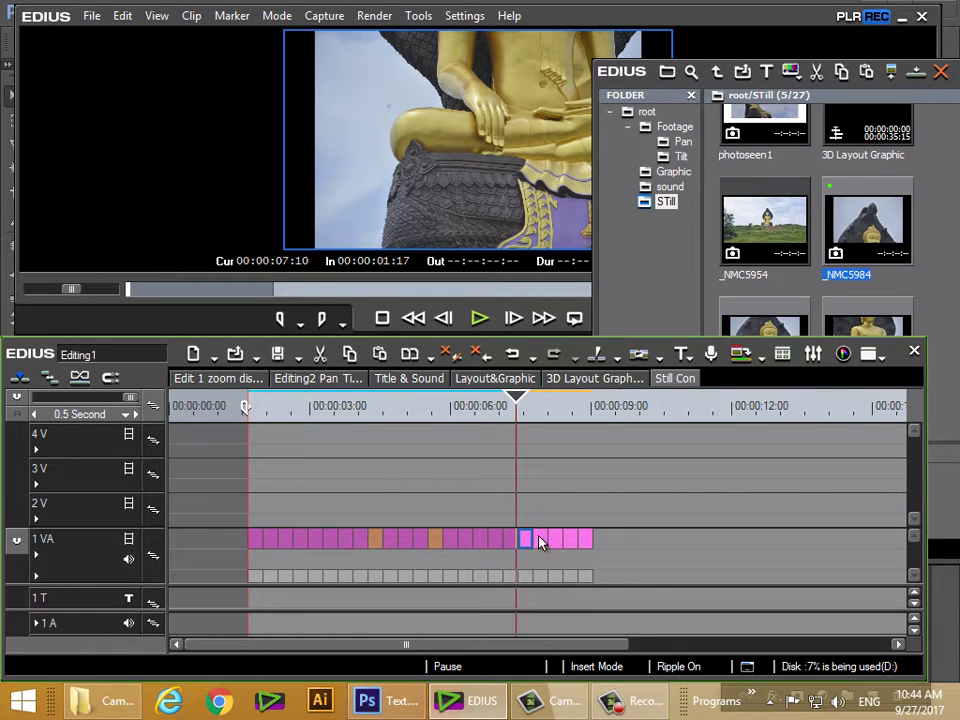
Paste a copy of the white matte behind the last still at 00:00:09:01 and place the still _NMC5954 after it on track 1 VA
{"action": "left_click", "coordinate": [438, 545]}
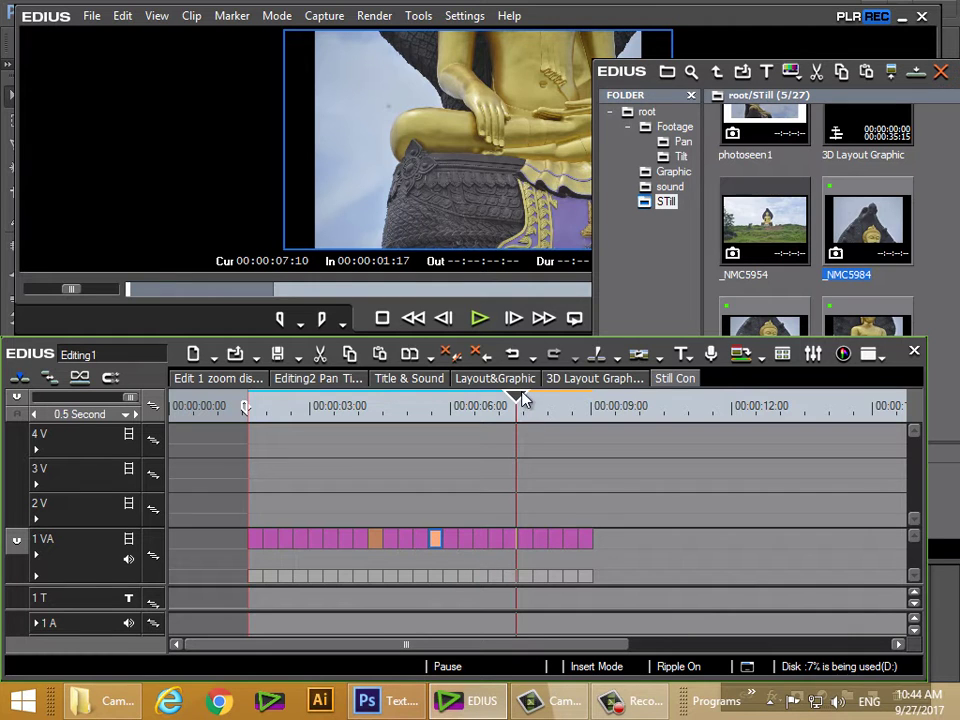
{"action": "left_click_drag", "start_coordinate": [522, 400], "coordinate": [598, 410]}
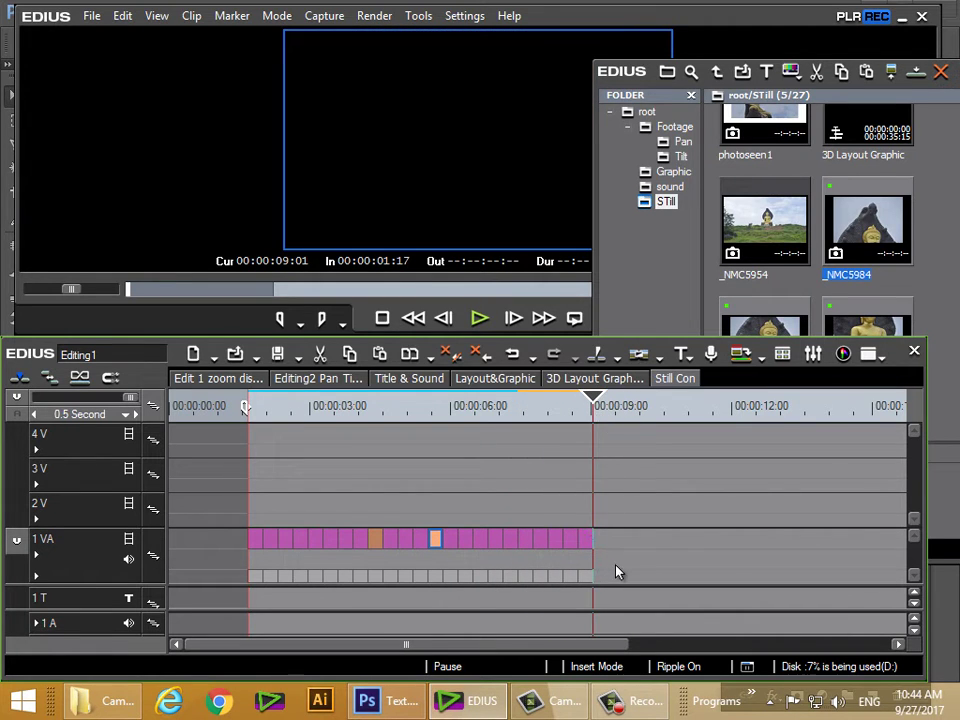
{"action": "key", "text": "ctrl+v"}
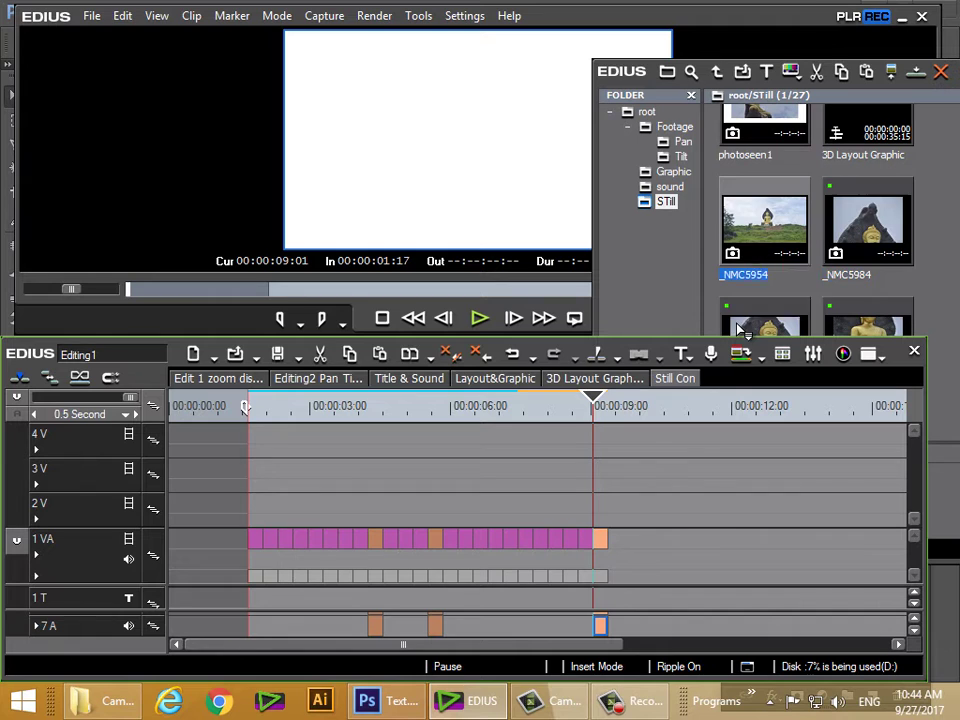
{"action": "left_click_drag", "start_coordinate": [738, 328], "coordinate": [690, 558]}
Play back the sequence from its first still up to _NMC5954, moving the bin window clear of the preview
{"action": "left_click", "coordinate": [578, 410]}
{"action": "left_click", "coordinate": [278, 405]}
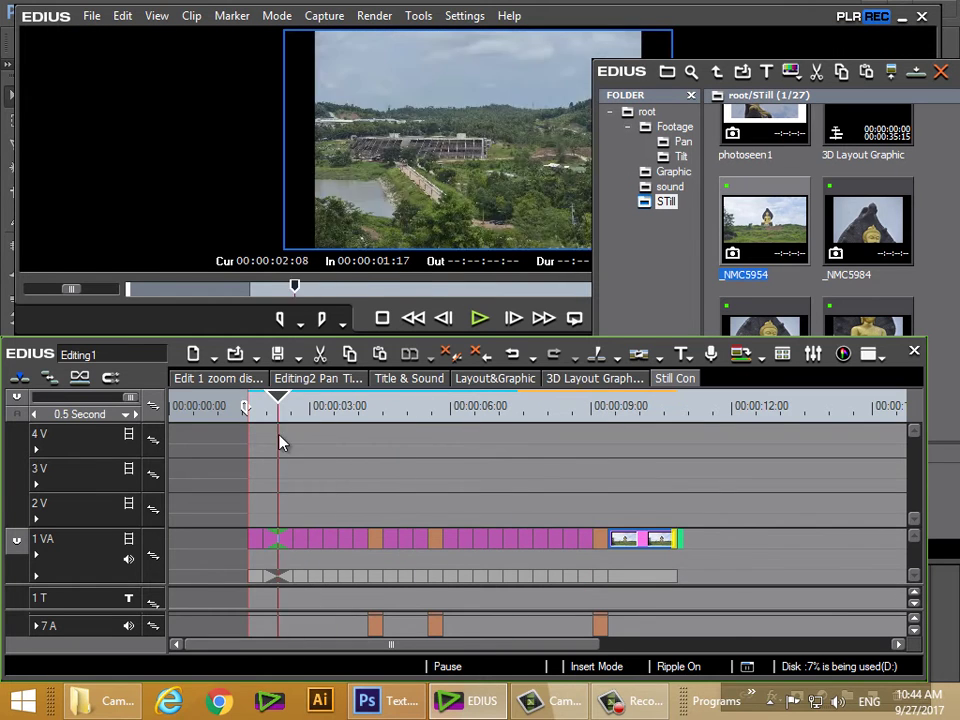
{"action": "left_click", "coordinate": [250, 406]}
{"action": "key", "text": "space"}
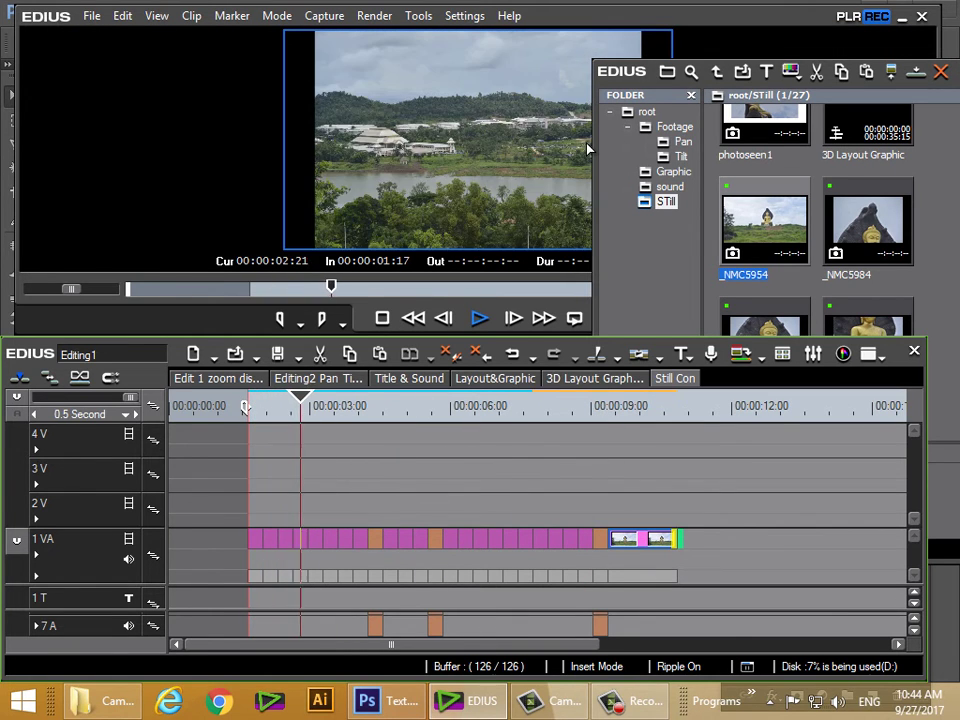
{"action": "left_click_drag", "start_coordinate": [592, 146], "coordinate": [761, 154]}
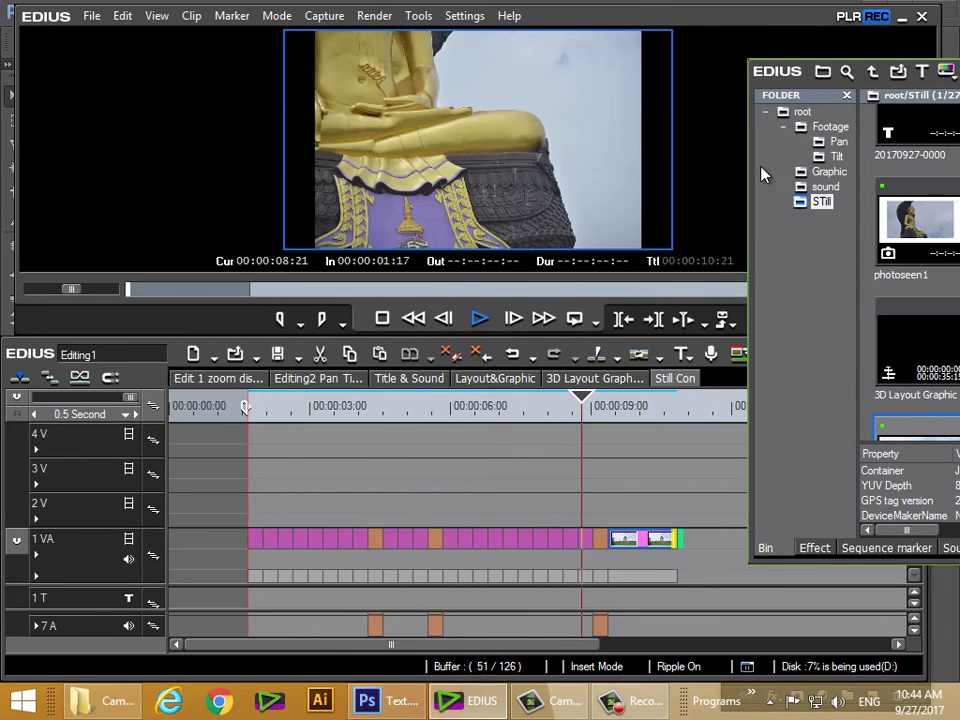
{"action": "key", "text": "space"}
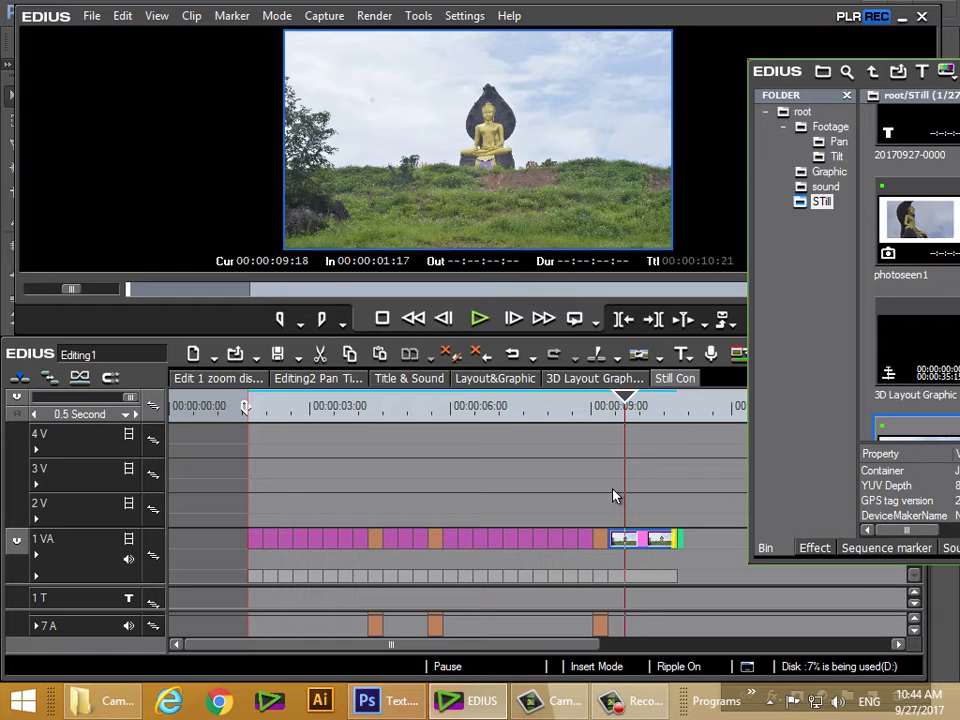
Move the three neighbouring stills around 00:00:07:11 up to track 2 V and delete the gap they leave on track 1 VA
{"action": "left_click_drag", "start_coordinate": [614, 406], "coordinate": [529, 439]}
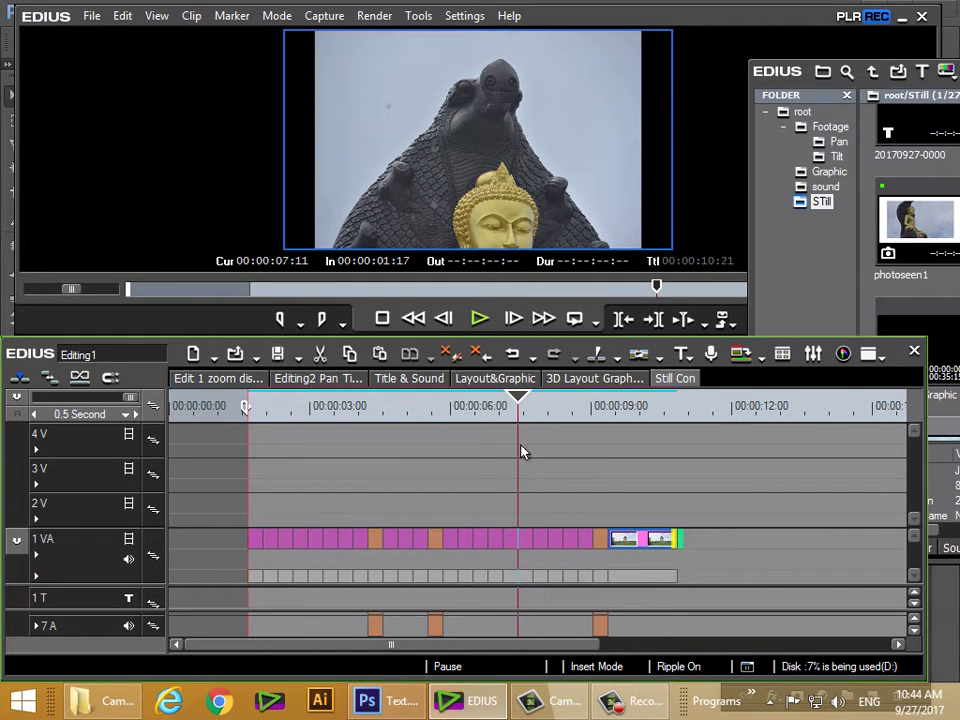
{"action": "left_click", "coordinate": [516, 541]}
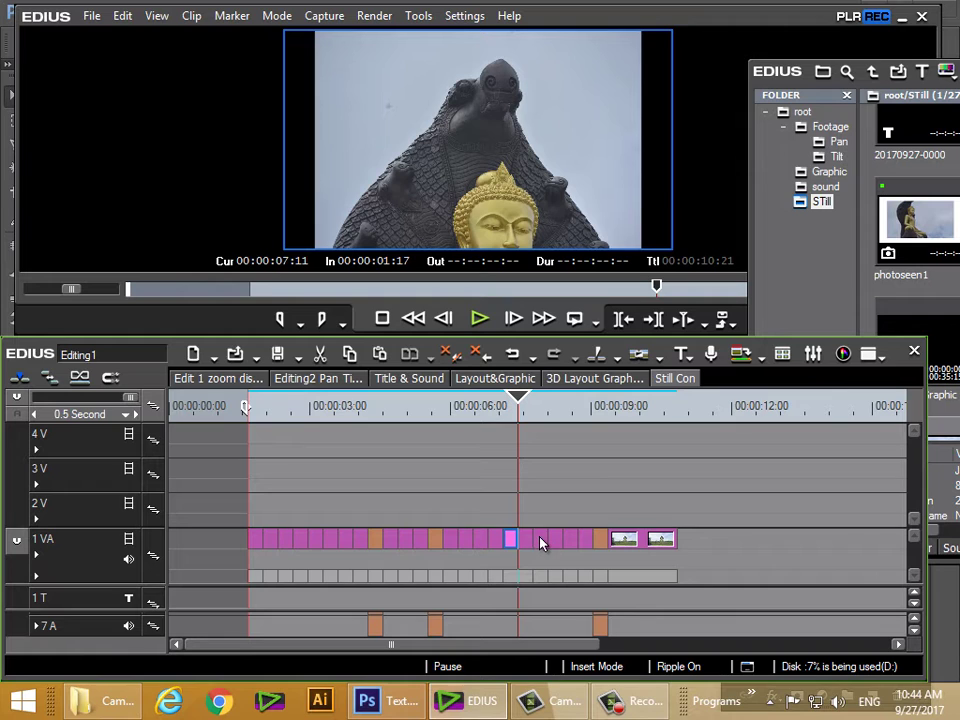
{"action": "left_click_drag", "start_coordinate": [536, 545], "coordinate": [530, 506]}
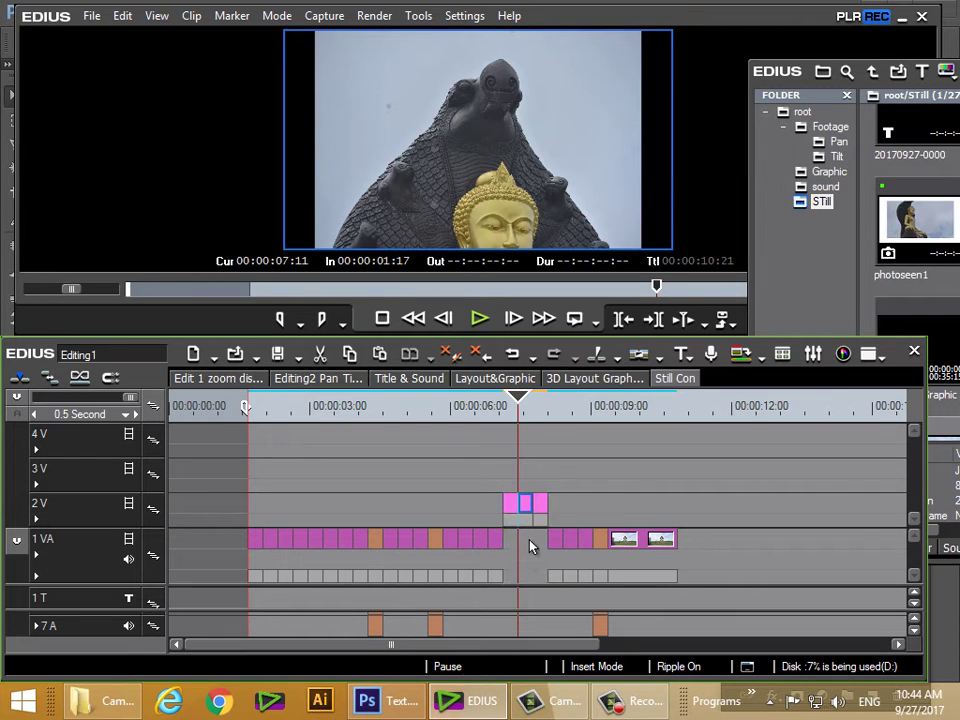
{"action": "right_click", "coordinate": [530, 549]}
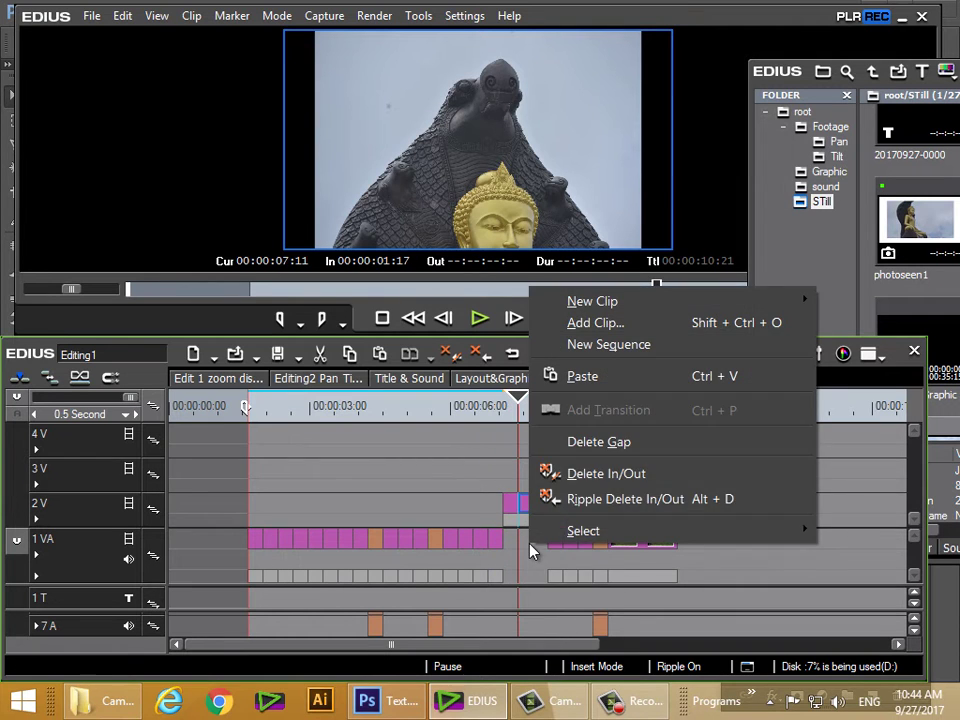
{"action": "left_click", "coordinate": [602, 452]}
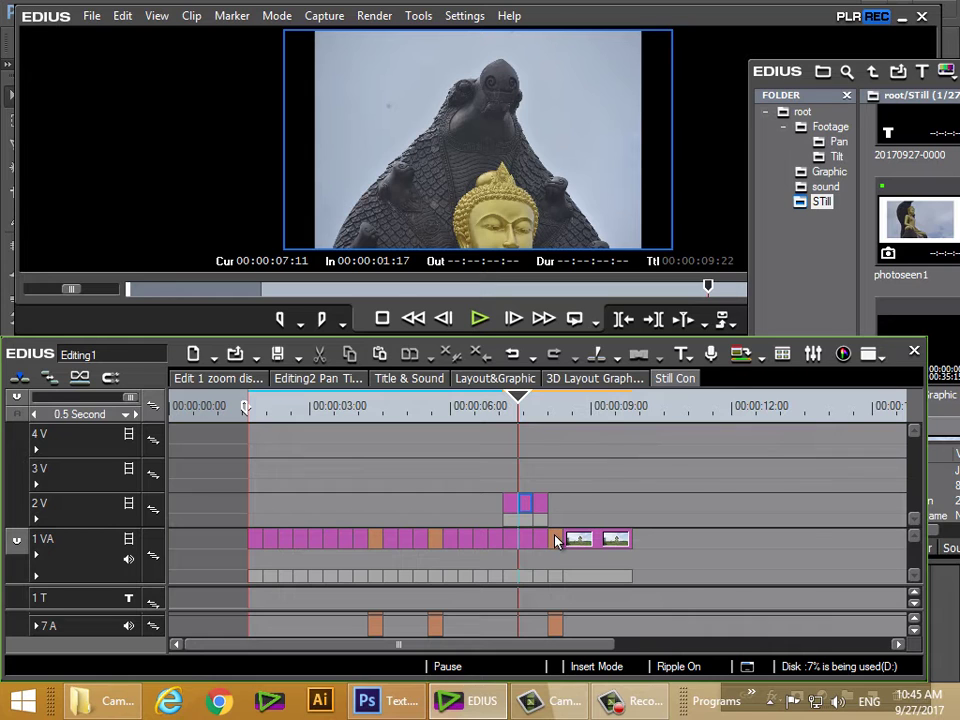
Shift the still _NMC5954 and the third white matte further along track 1 VA to free space behind the preceding stills
{"action": "left_click_drag", "start_coordinate": [550, 503], "coordinate": [629, 585]}
{"action": "key", "text": "ctrl+z"}
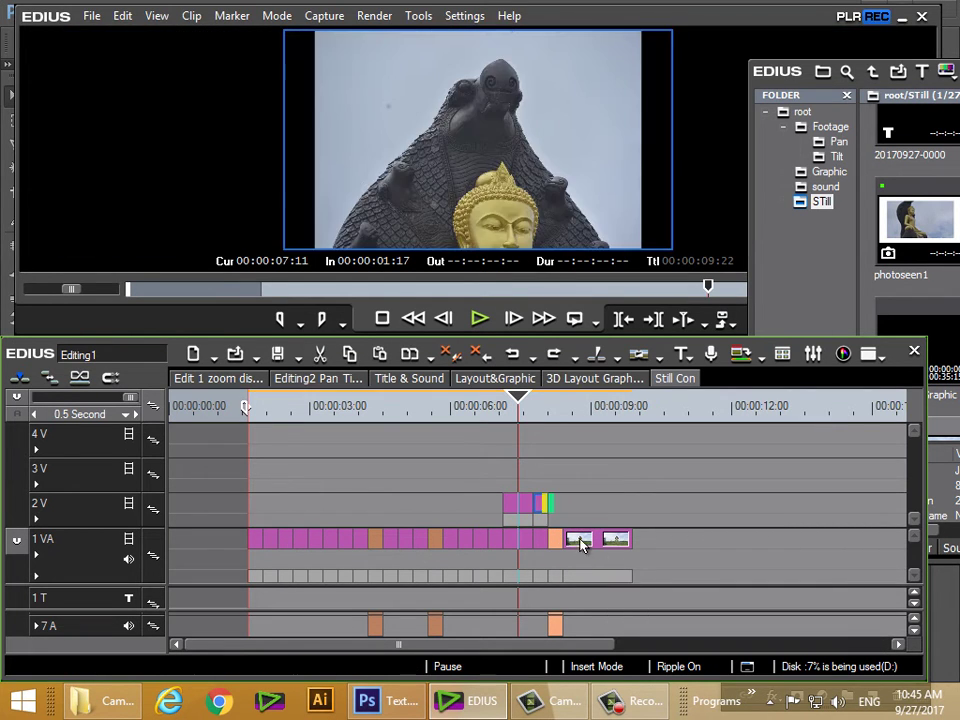
{"action": "left_click_drag", "start_coordinate": [556, 540], "coordinate": [686, 551]}
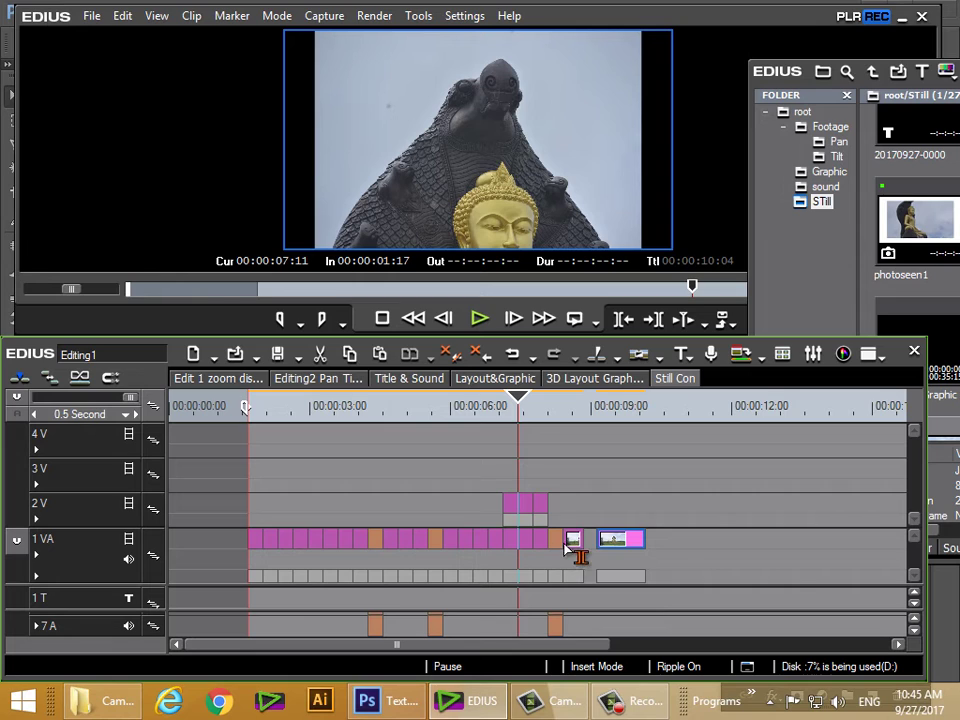
{"action": "left_click_drag", "start_coordinate": [570, 548], "coordinate": [708, 545]}
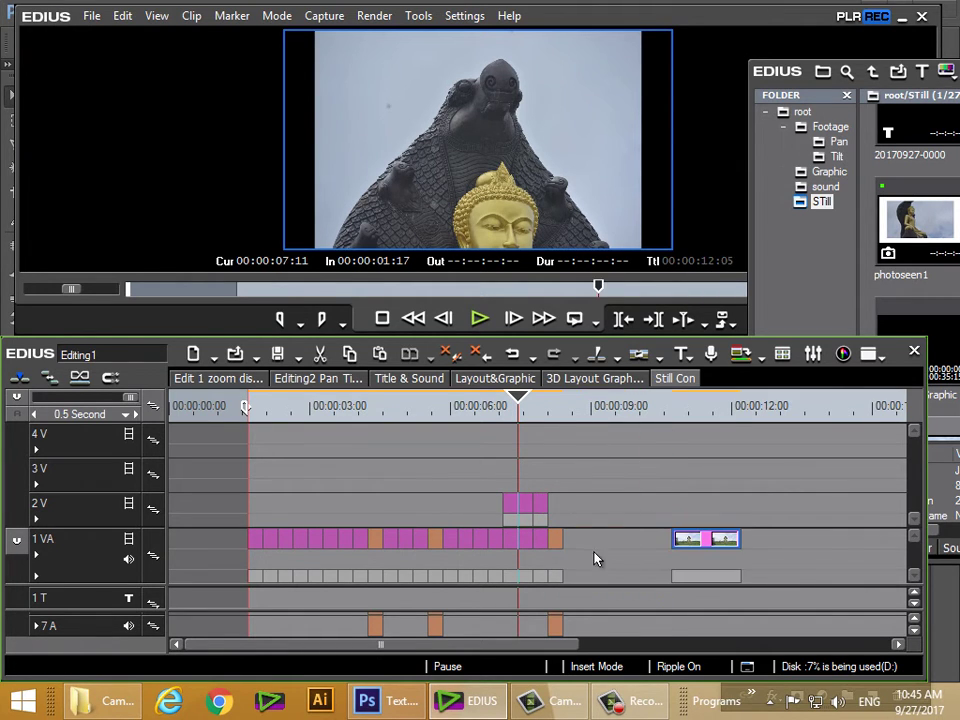
{"action": "left_click_drag", "start_coordinate": [558, 551], "coordinate": [645, 550]}
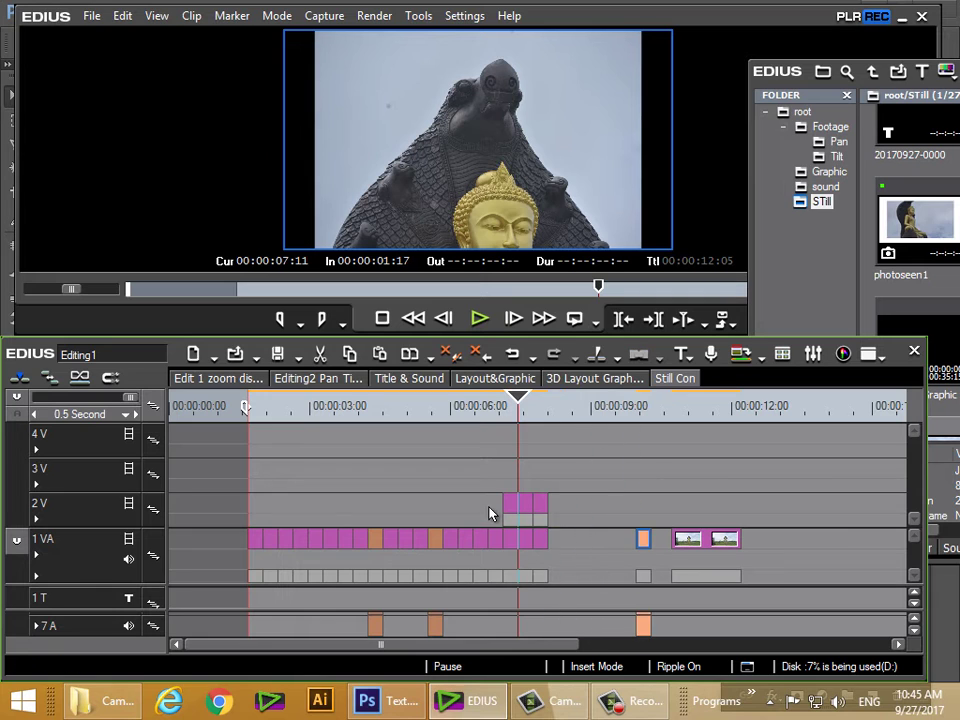
Return the stills from track 2 V to the end of the series on 1 VA and delete the gaps around the third matte
{"action": "left_click_drag", "start_coordinate": [525, 506], "coordinate": [594, 553]}
{"action": "right_click", "coordinate": [621, 544]}
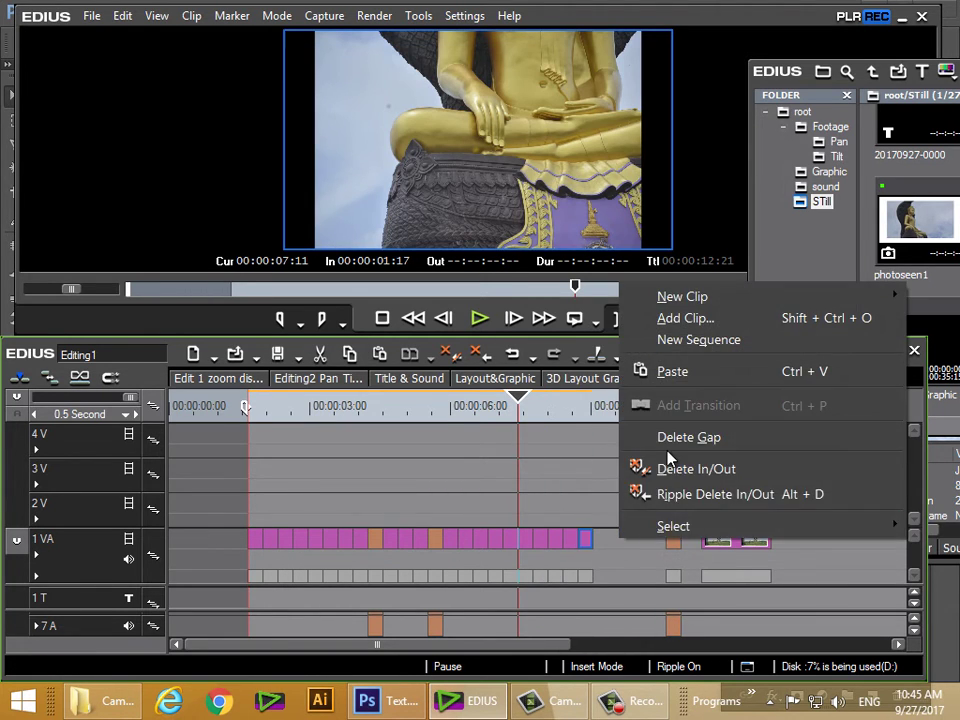
{"action": "left_click", "coordinate": [686, 438]}
{"action": "right_click", "coordinate": [621, 544]}
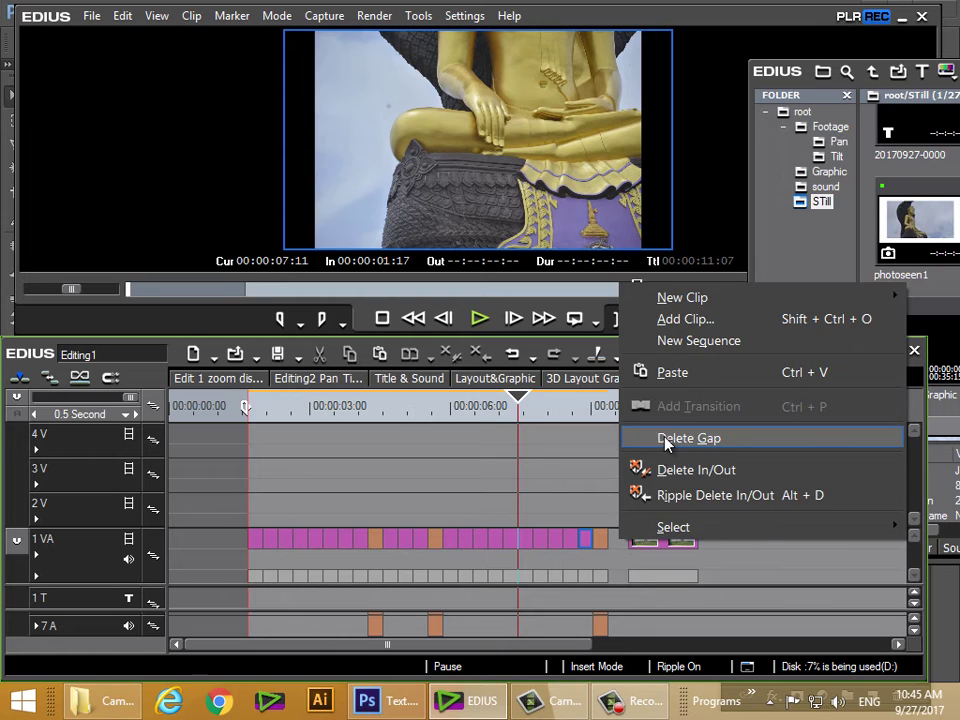
{"action": "left_click", "coordinate": [666, 440]}
Play back the reordered third series through the last white matte into the still _NMC5954
{"action": "key", "text": "space"}
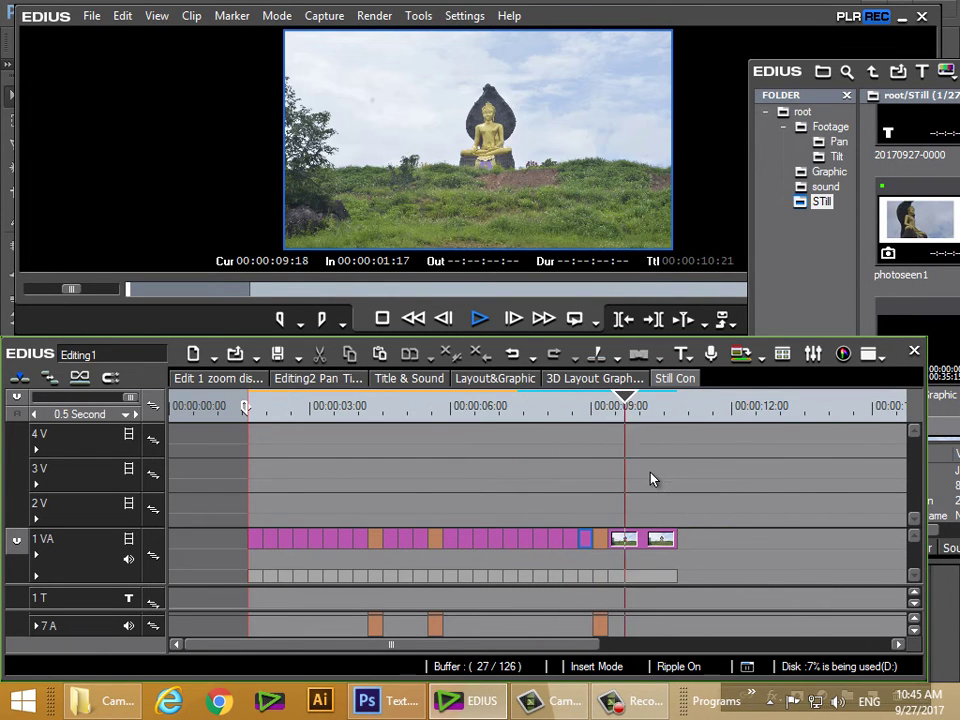
{"action": "key", "text": "space"}
{"action": "left_click_drag", "start_coordinate": [647, 410], "coordinate": [468, 432]}
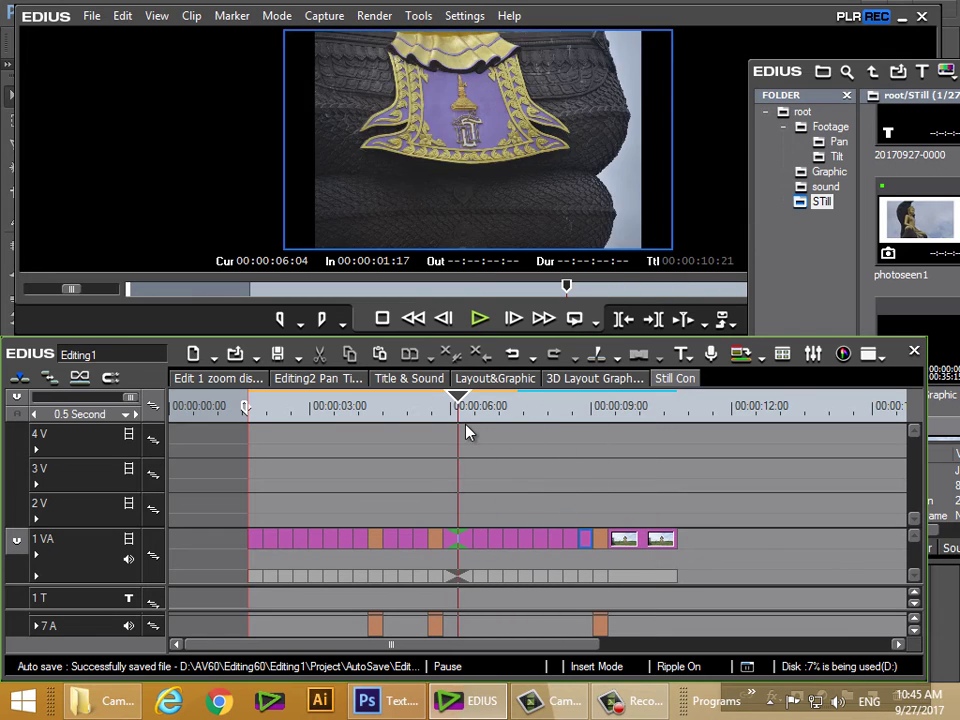
{"action": "key", "text": "space"}
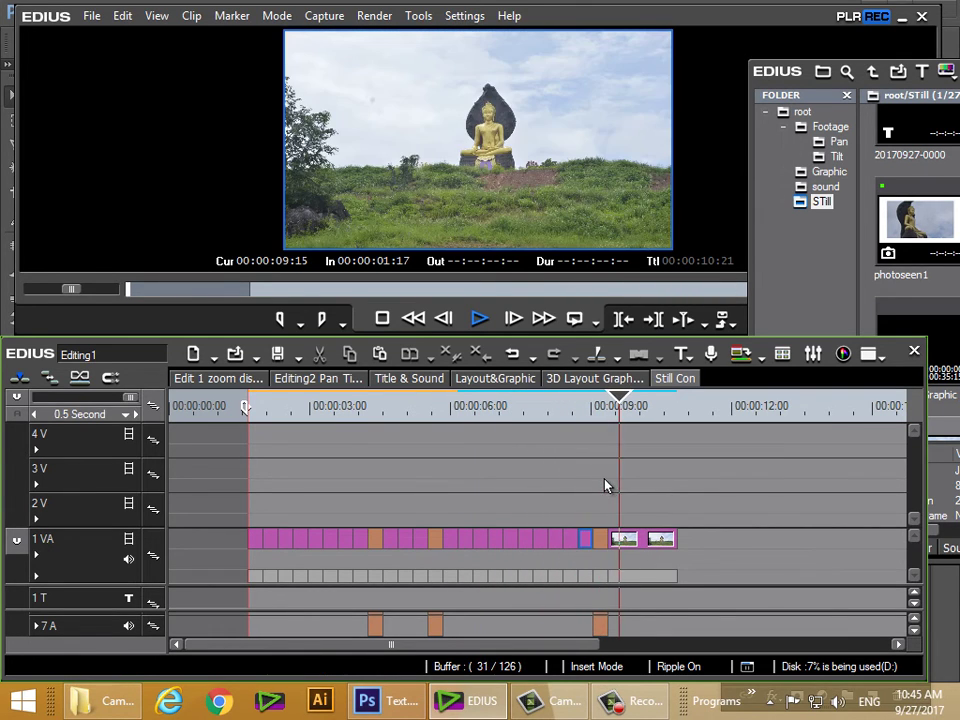
{"action": "key", "text": "space"}
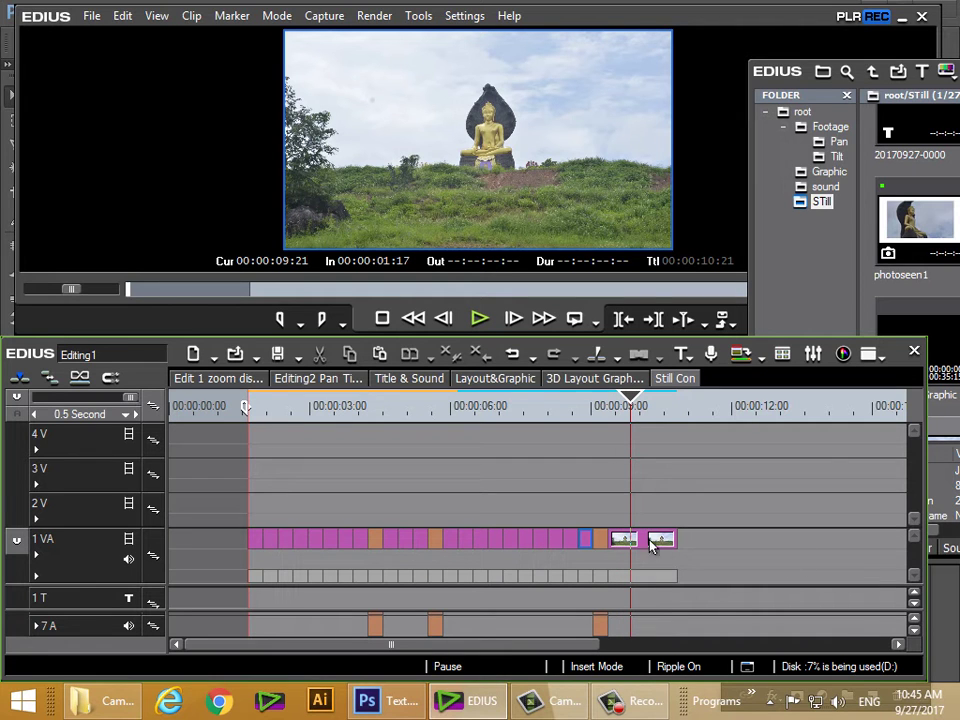
Return the playhead to the first still at 00:00:01:17 and bring the effects palette fully into view over the monitor
{"action": "left_click_drag", "start_coordinate": [632, 402], "coordinate": [249, 511]}
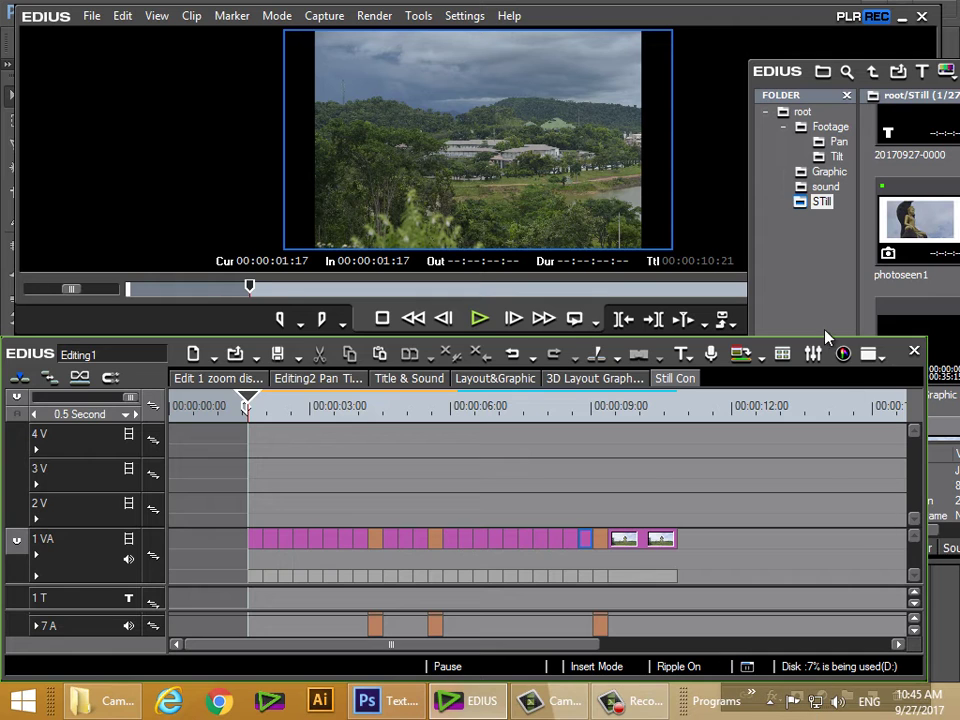
{"action": "left_click", "coordinate": [810, 300]}
{"action": "left_click", "coordinate": [815, 548]}
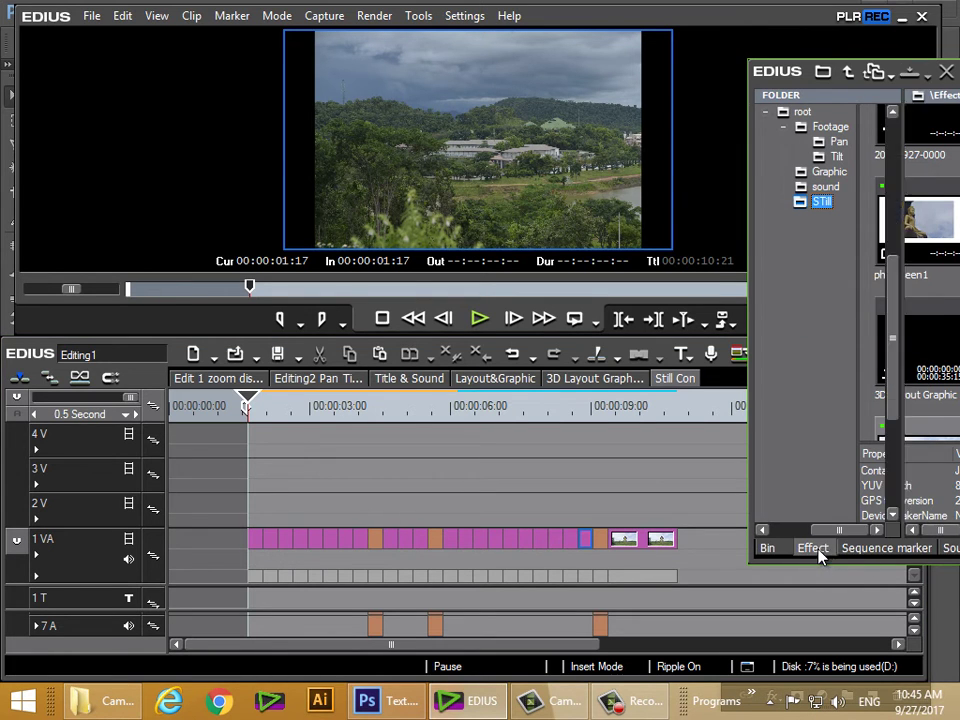
{"action": "left_click_drag", "start_coordinate": [776, 71], "coordinate": [626, 31]}
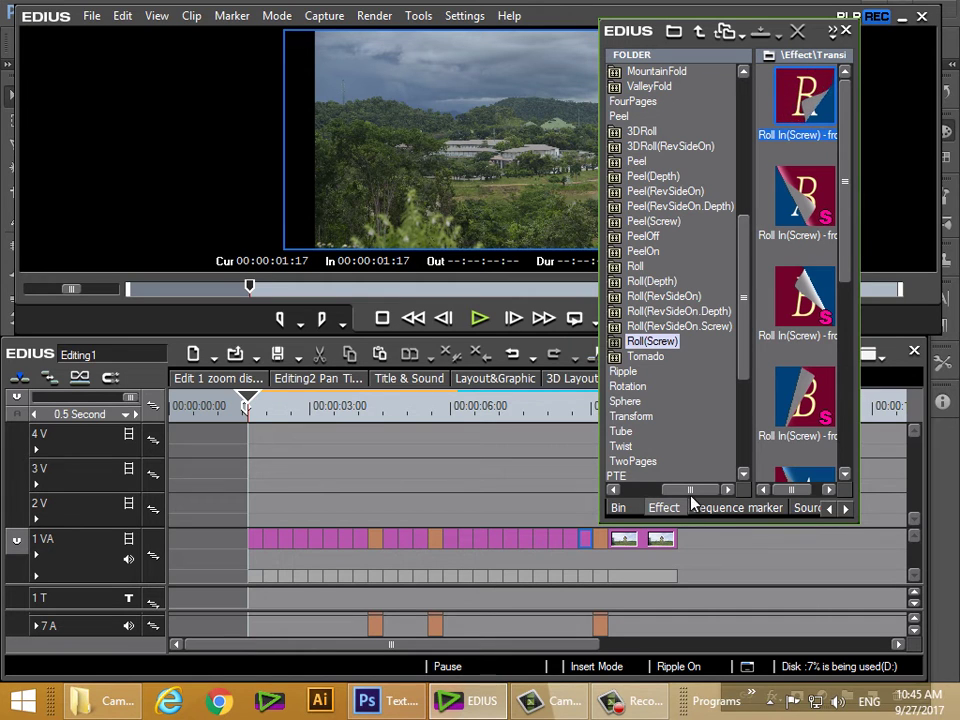
Collapse the expanded Peel, Folder and GPU transition groups in the effects tree
{"action": "left_click_drag", "start_coordinate": [690, 489], "coordinate": [650, 489]}
{"action": "left_click", "coordinate": [669, 117]}
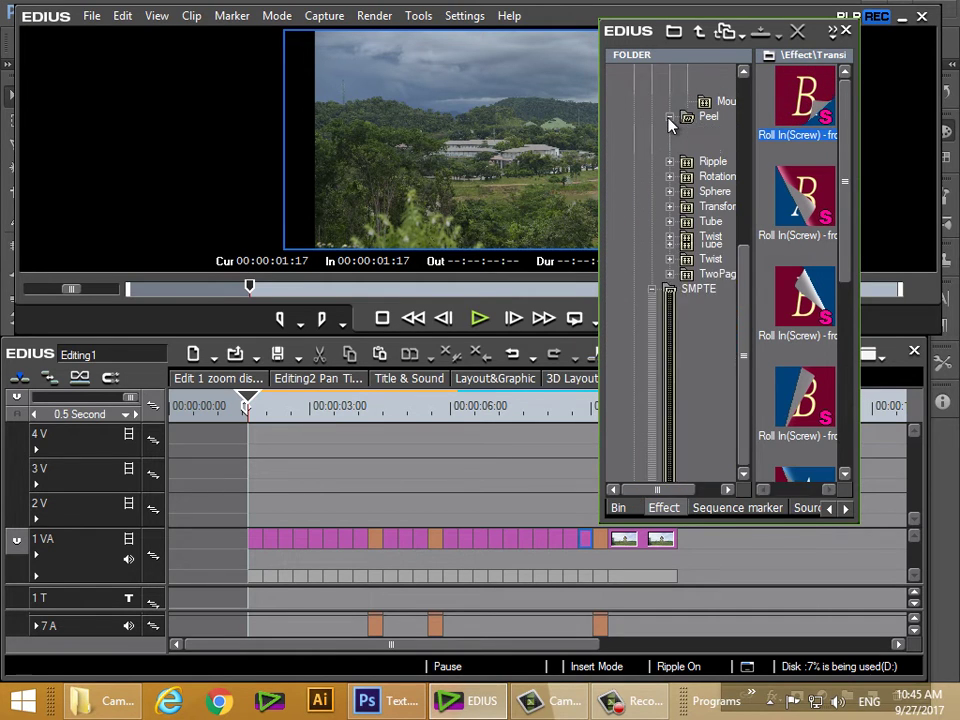
{"action": "left_click", "coordinate": [680, 148]}
{"action": "scroll", "coordinate": [752, 273], "scroll_direction": "up", "scroll_amount": 5}
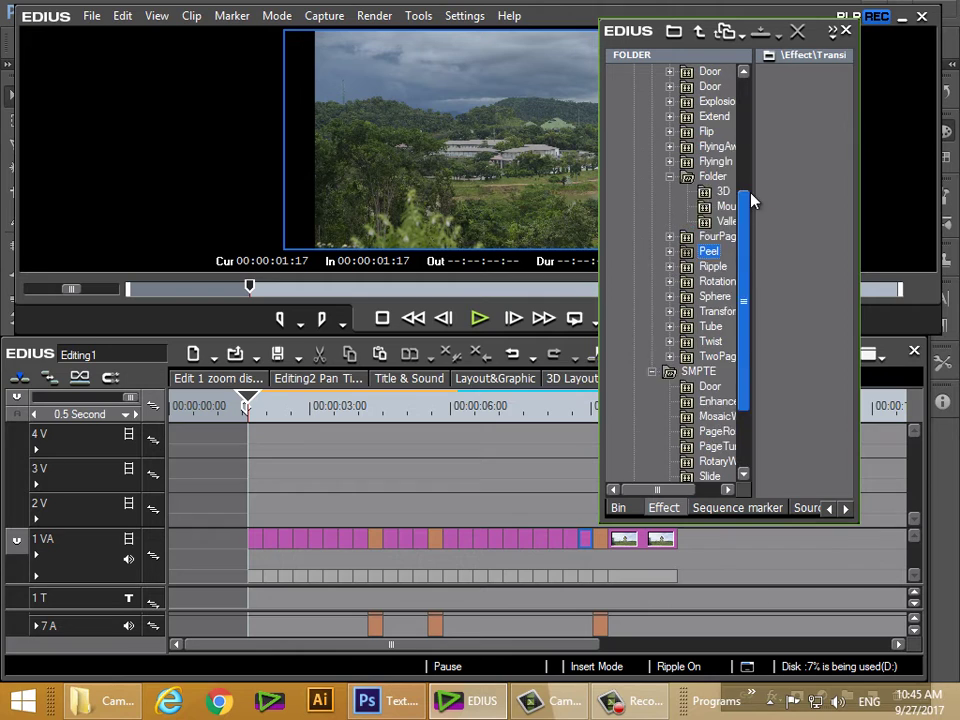
{"action": "left_click", "coordinate": [670, 282]}
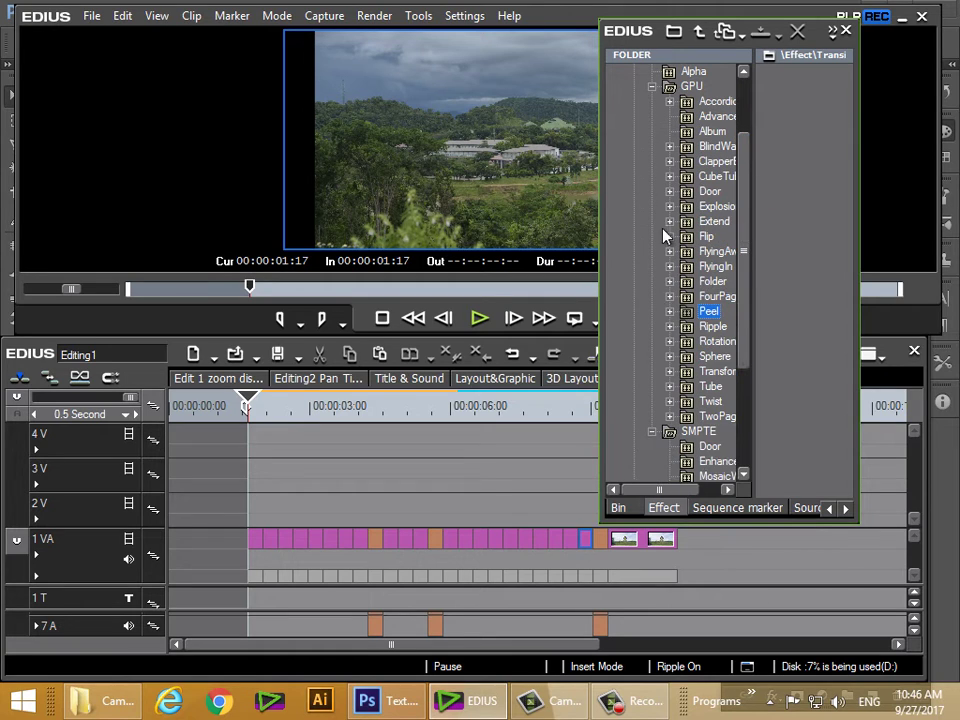
{"action": "left_click", "coordinate": [652, 87]}
Display the 2D transitions with the SMPTE group collapsed, and widen the palette to show two columns of effects
{"action": "left_click", "coordinate": [633, 116]}
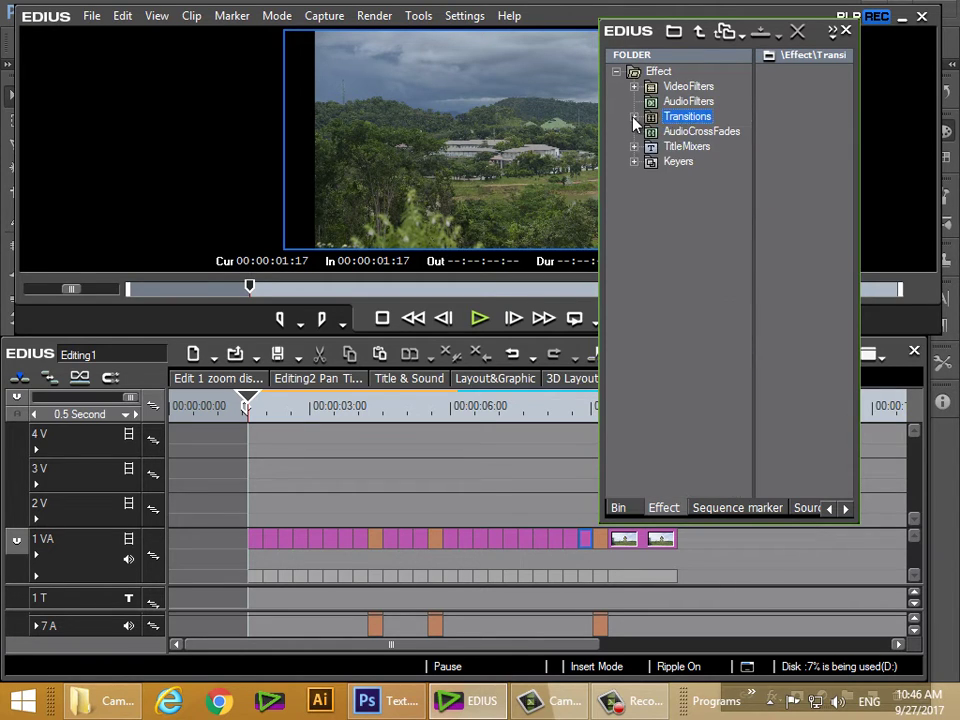
{"action": "left_click", "coordinate": [633, 116]}
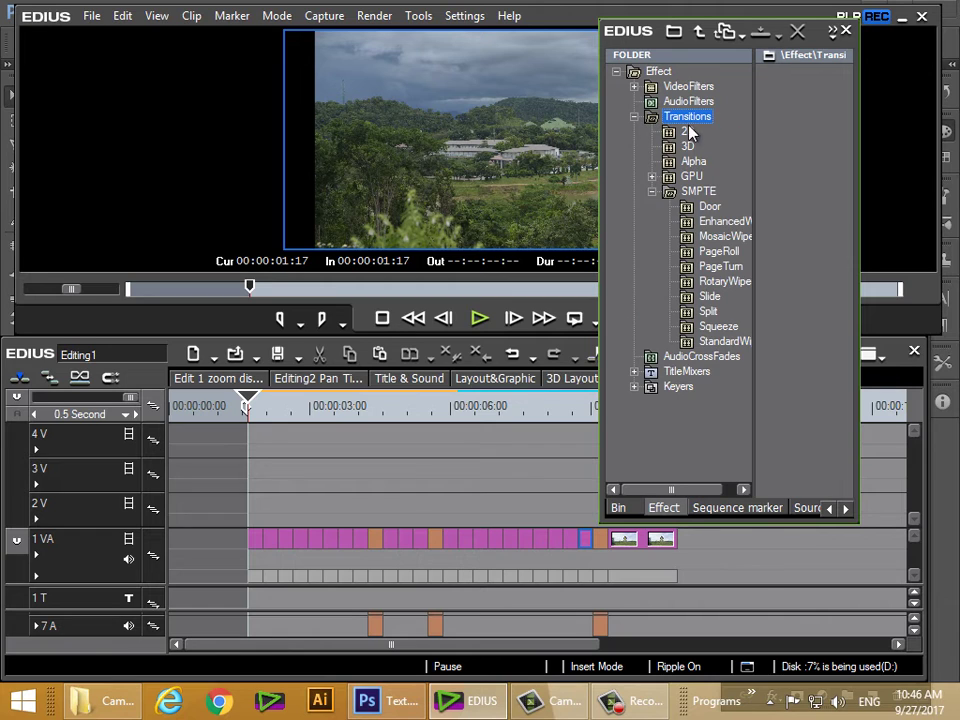
{"action": "left_click", "coordinate": [687, 131]}
{"action": "left_click", "coordinate": [653, 192]}
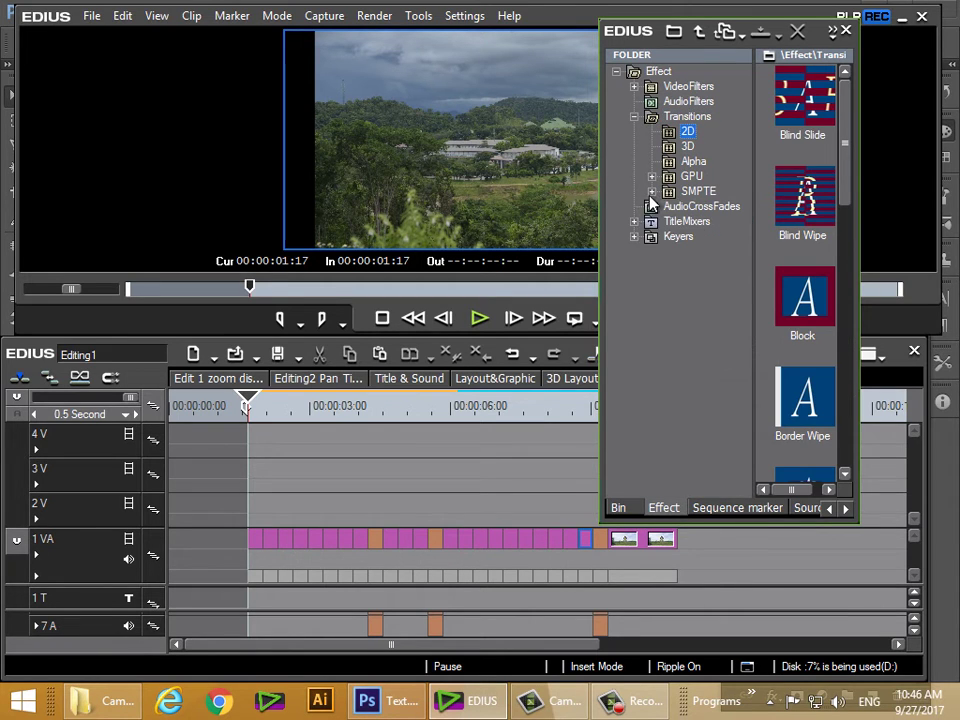
{"action": "left_click", "coordinate": [827, 490]}
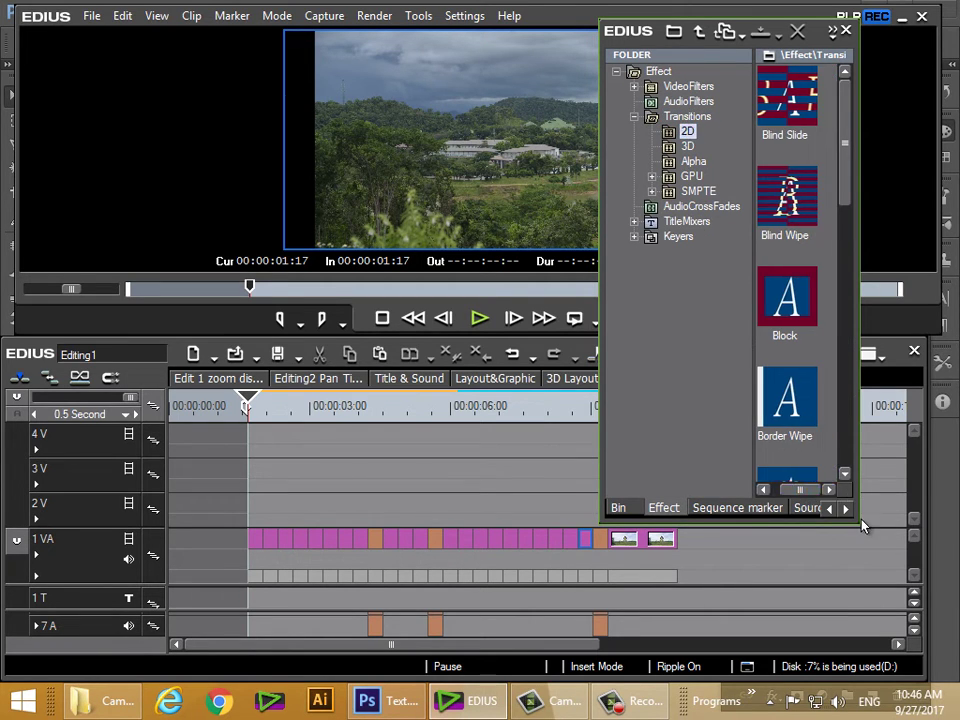
{"action": "left_click_drag", "start_coordinate": [604, 465], "coordinate": [442, 465]}
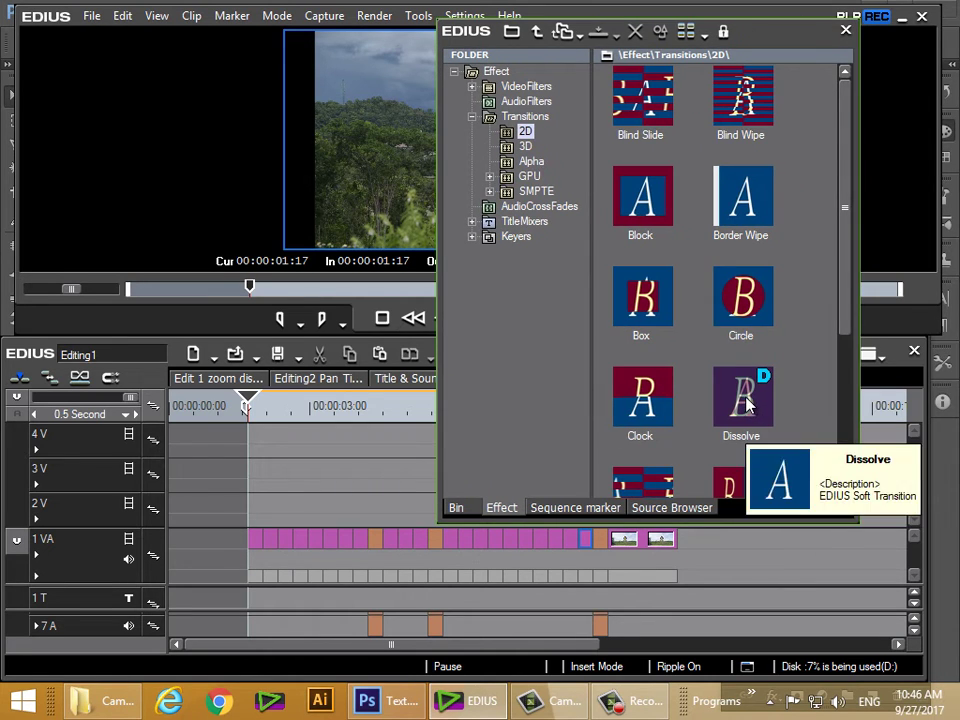
Shorten the effect duration of the 2D Dissolve transition
{"action": "left_click", "coordinate": [746, 402]}
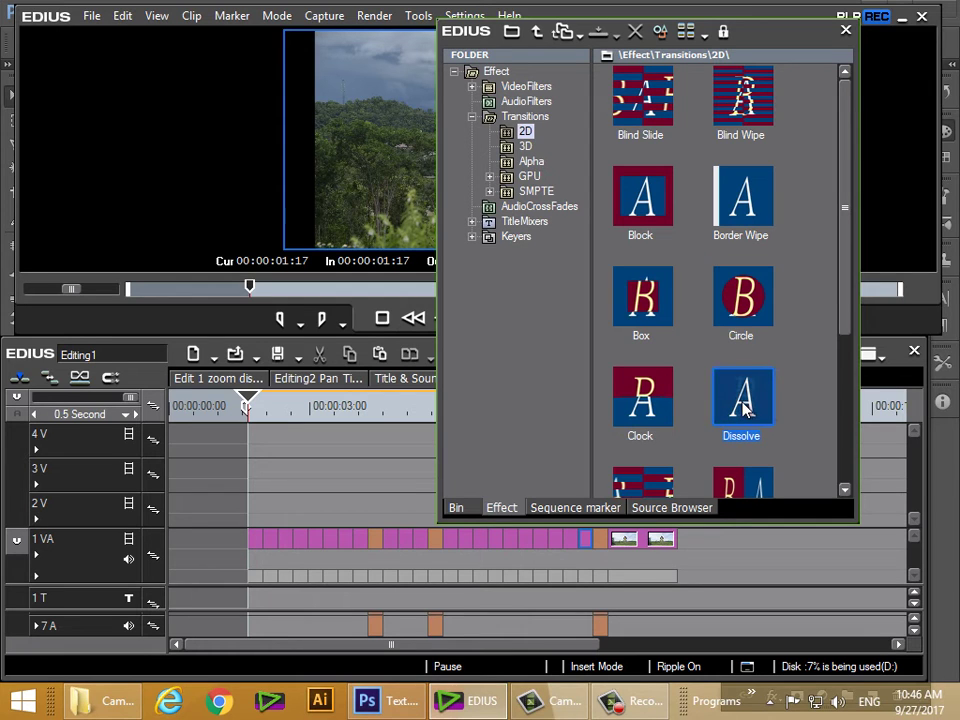
{"action": "right_click", "coordinate": [742, 406]}
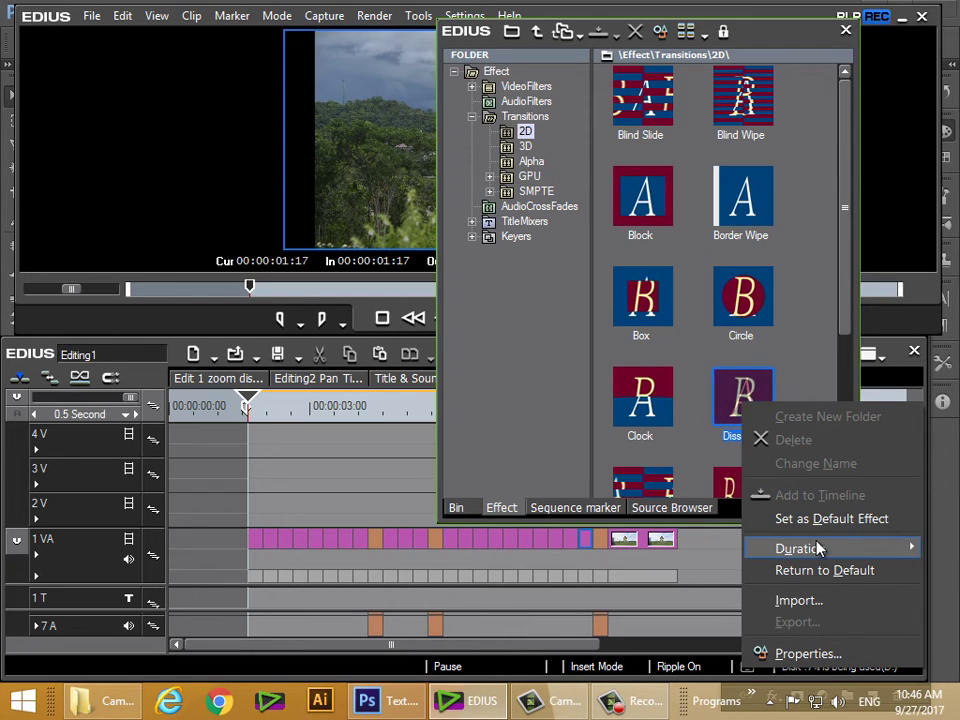
{"action": "mouse_move", "coordinate": [818, 549]}
{"action": "left_click", "coordinate": [699, 555]}
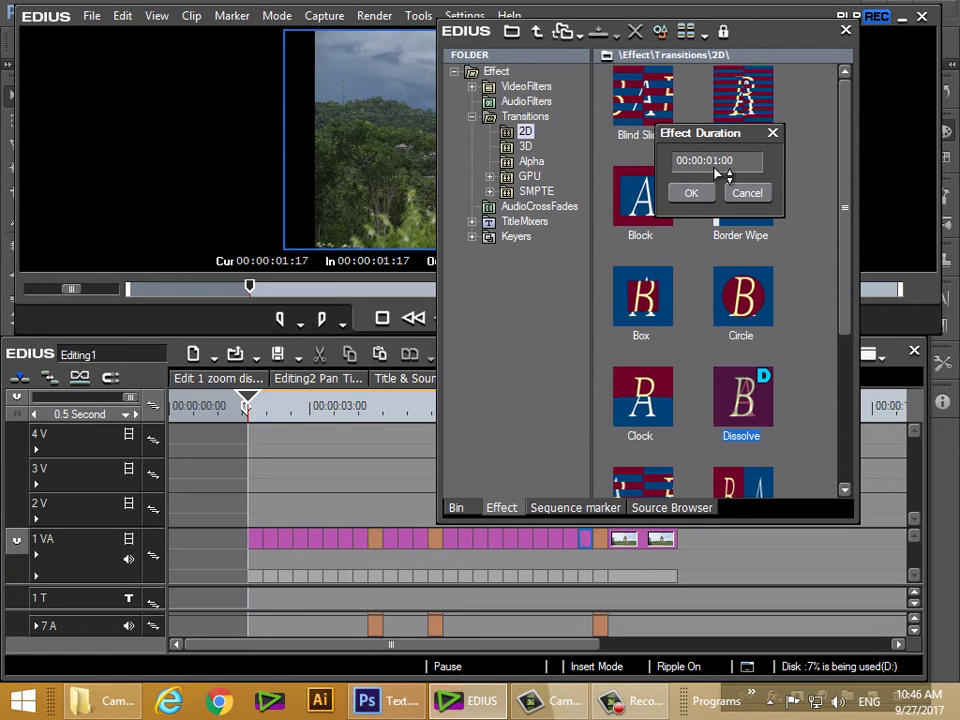
{"action": "scroll", "coordinate": [720, 168], "scroll_direction": "down", "scroll_amount": 1}
{"action": "scroll", "coordinate": [731, 163], "scroll_direction": "down", "scroll_amount": 3}
{"action": "left_click", "coordinate": [692, 196]}
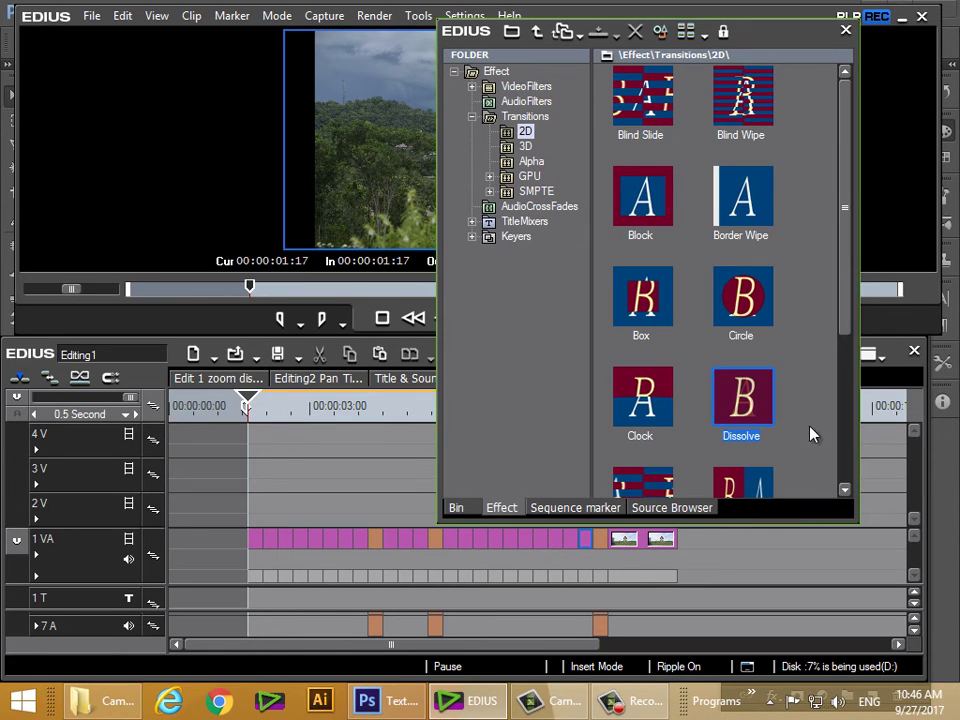
Apply the Dissolve transition to every cut between the stills and white mattes on track 1 VA, up to still _NMC5954
{"action": "left_click", "coordinate": [736, 572]}
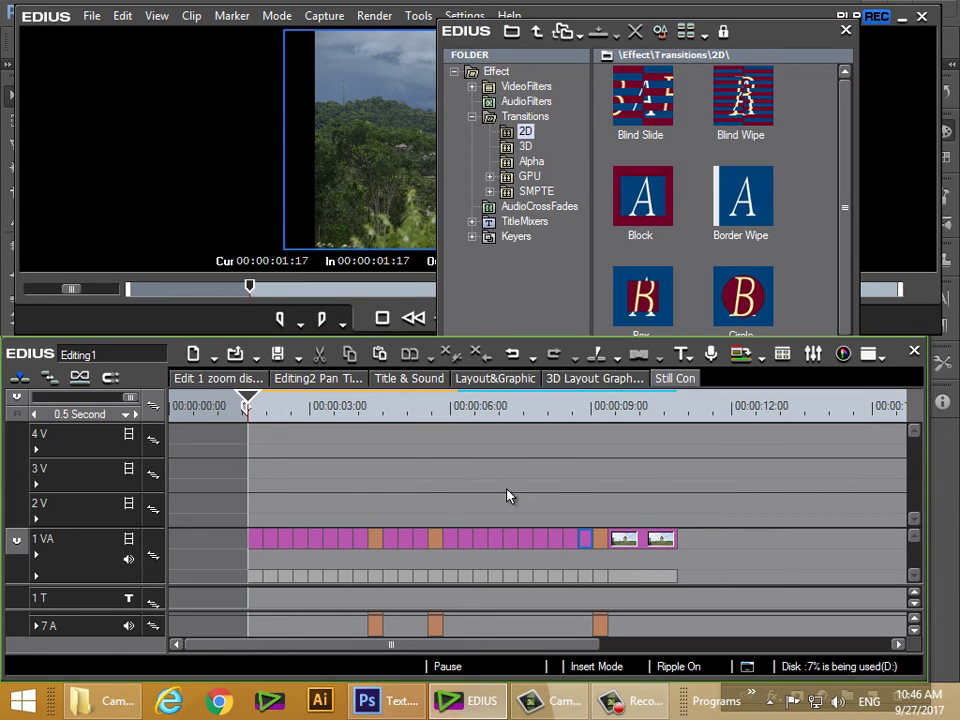
{"action": "left_click_drag", "start_coordinate": [226, 506], "coordinate": [602, 560]}
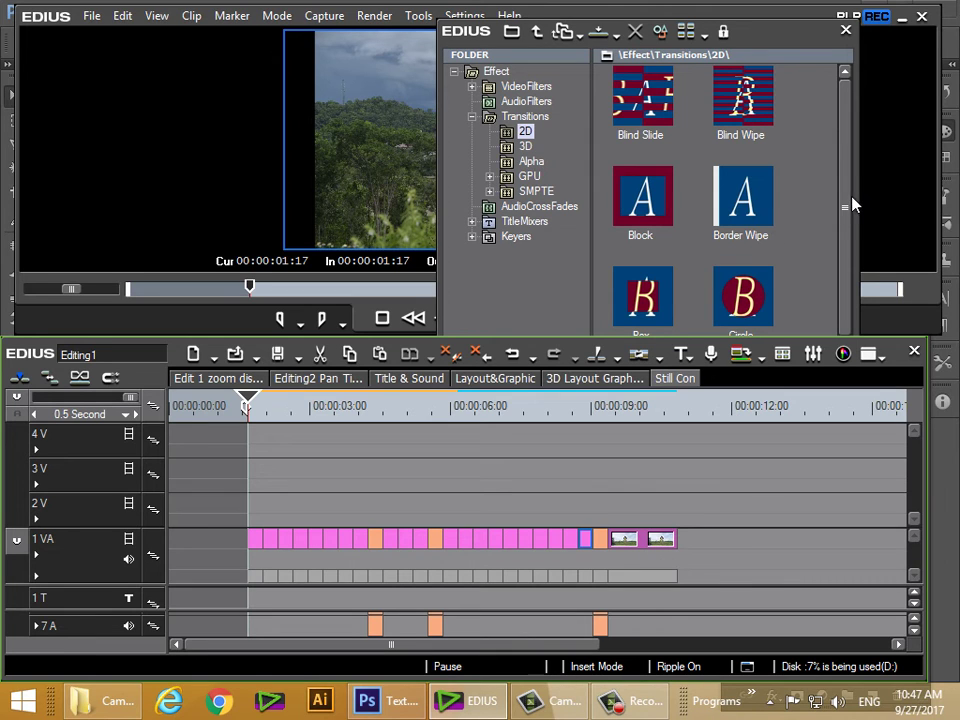
{"action": "left_click_drag", "start_coordinate": [852, 205], "coordinate": [849, 226]}
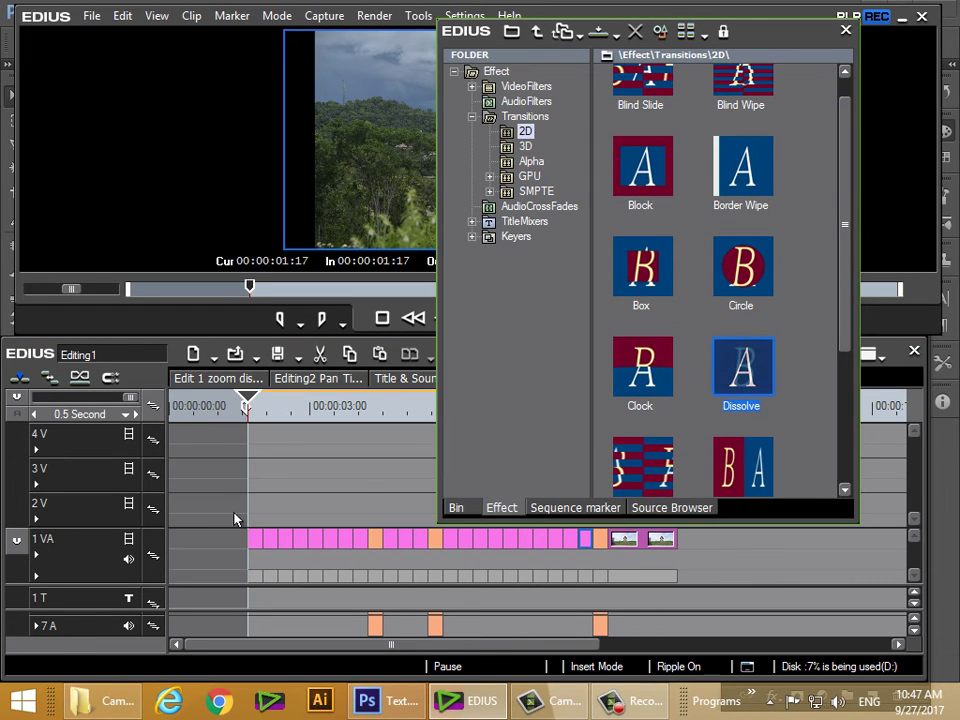
{"action": "left_click_drag", "start_coordinate": [752, 366], "coordinate": [340, 556]}
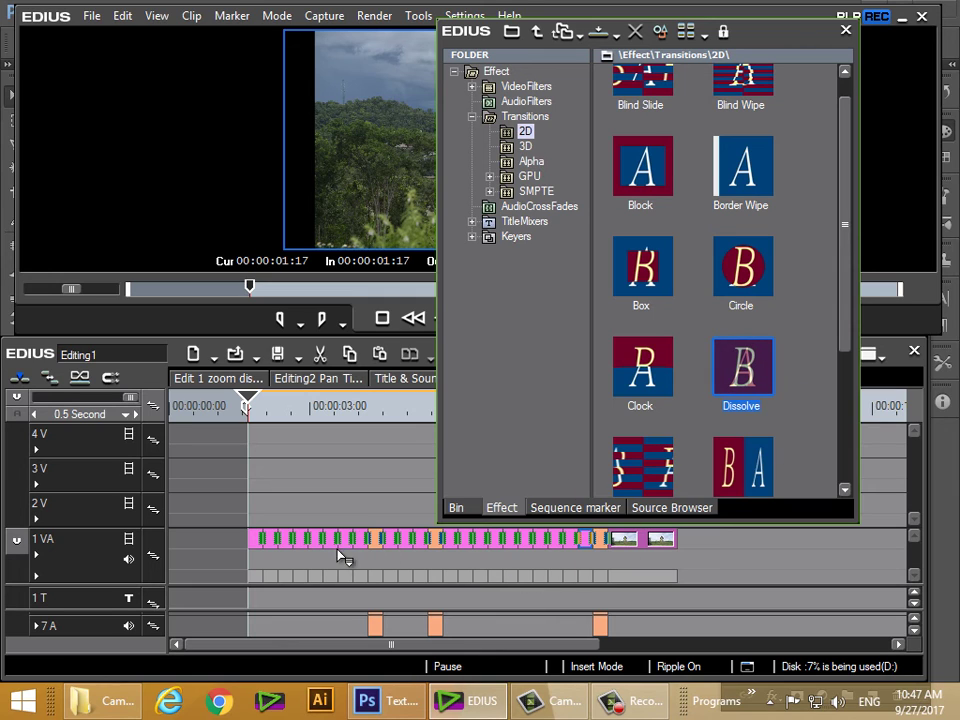
Clear the monitor of the effects palette and play back the dissolves from the first still into the first white matte
{"action": "left_click", "coordinate": [290, 548]}
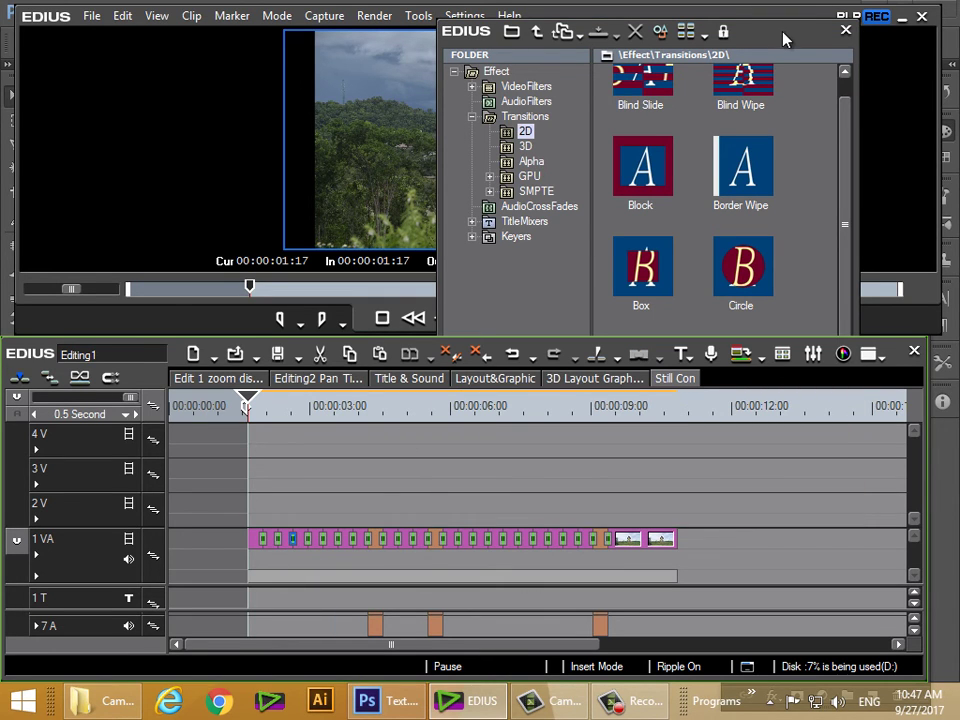
{"action": "double_click", "coordinate": [707, 31]}
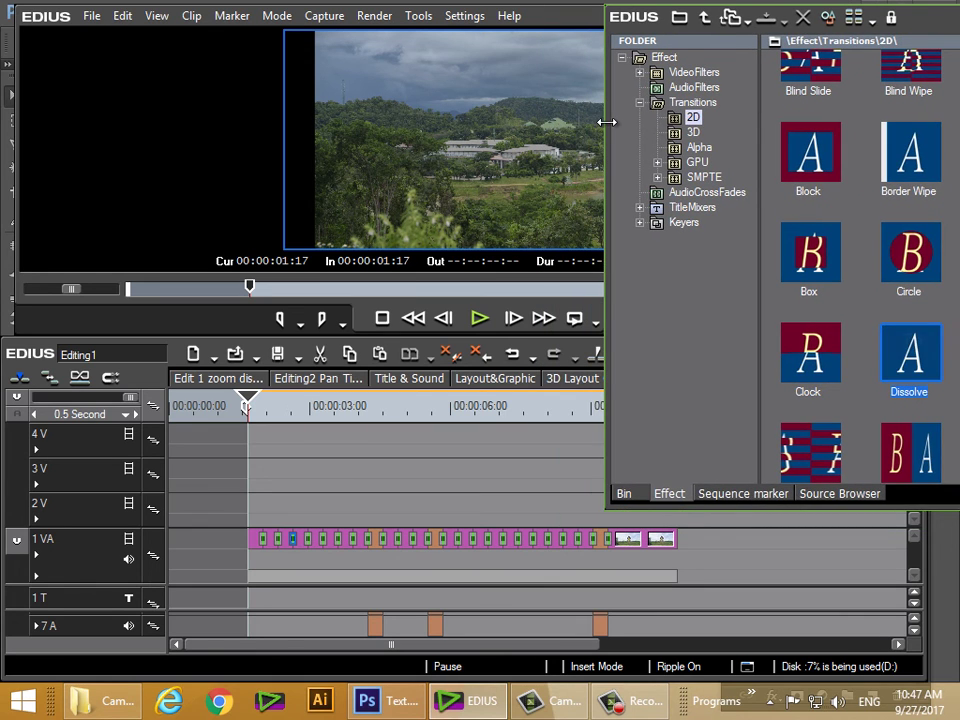
{"action": "left_click_drag", "start_coordinate": [606, 120], "coordinate": [725, 122]}
{"action": "key", "text": "space"}
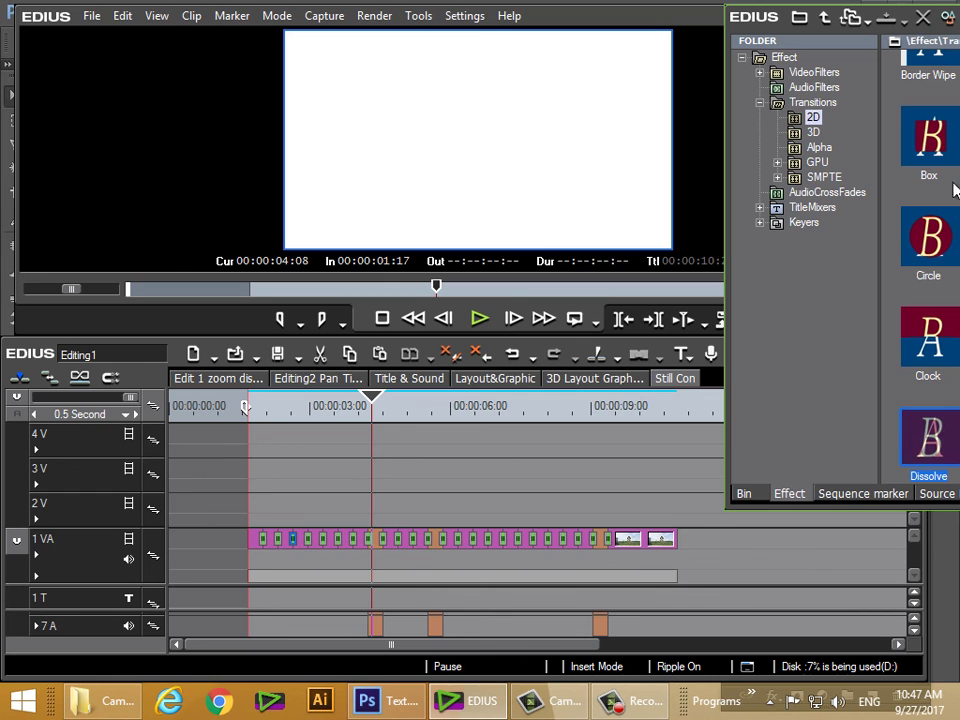
{"action": "left_click_drag", "start_coordinate": [908, 21], "coordinate": [628, 42]}
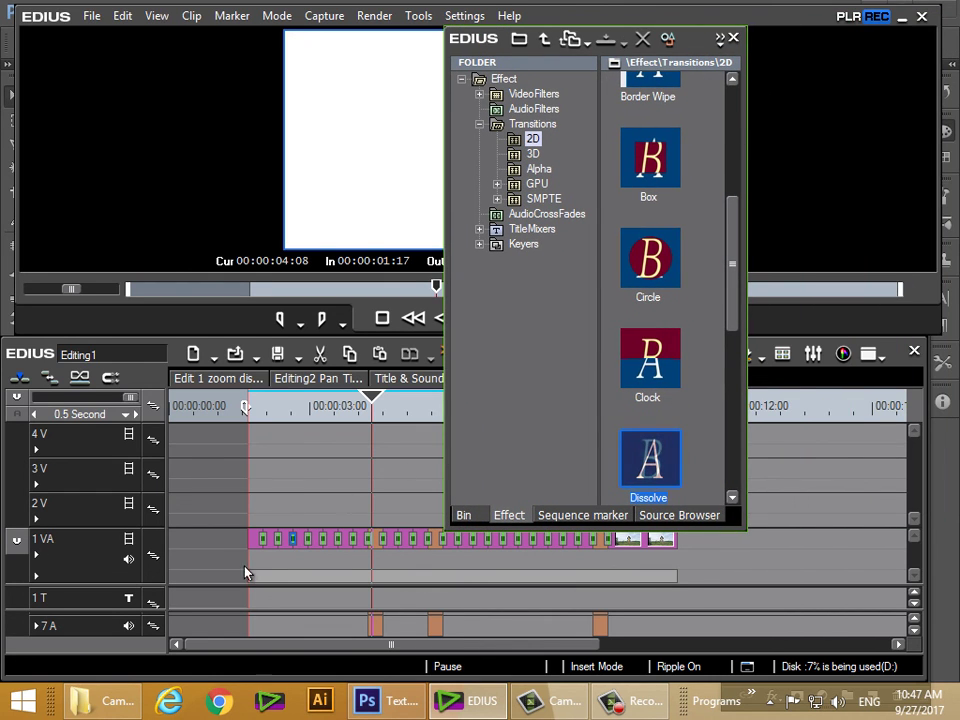
{"action": "left_click", "coordinate": [285, 510]}
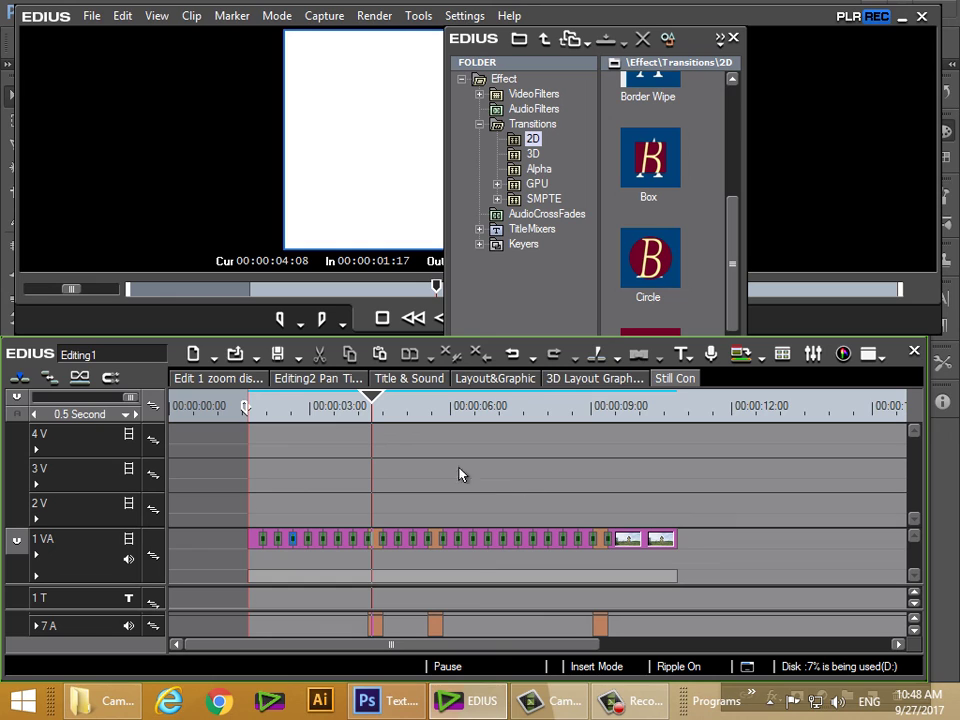
{"action": "left_click", "coordinate": [628, 700]}
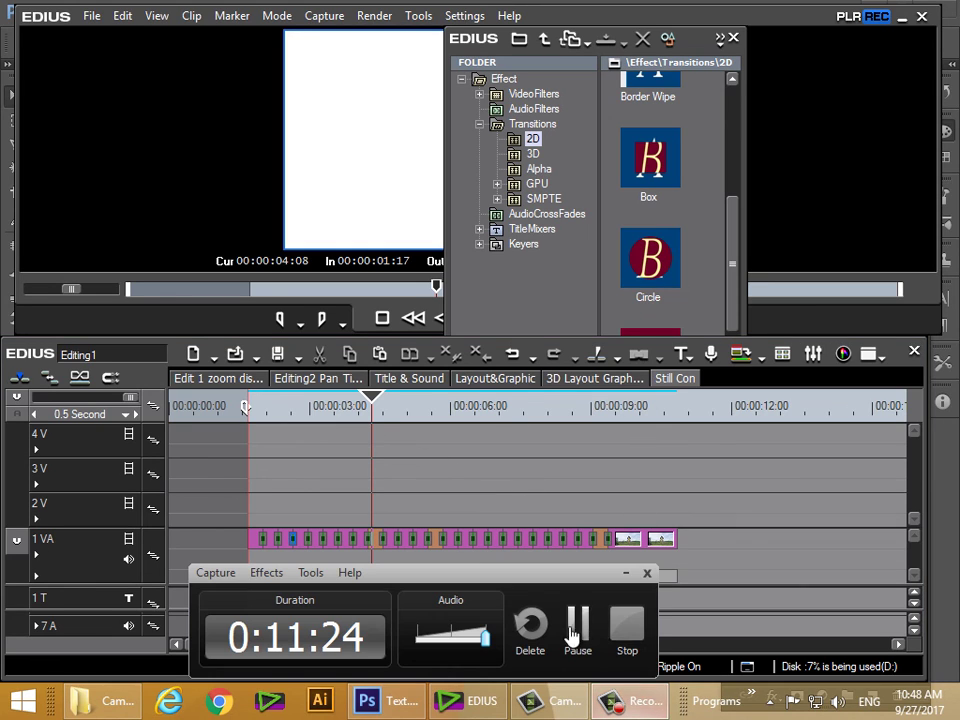